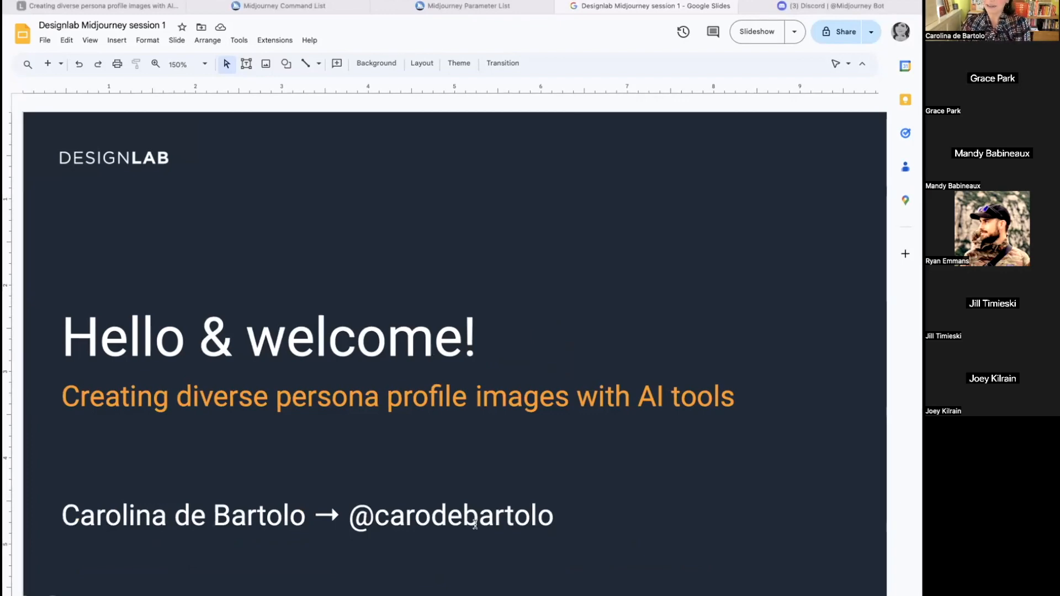
# Move the text box on the "A few notes before we start" slide slightly down and advance to the host thank-you slide.
pyautogui.press('Down')
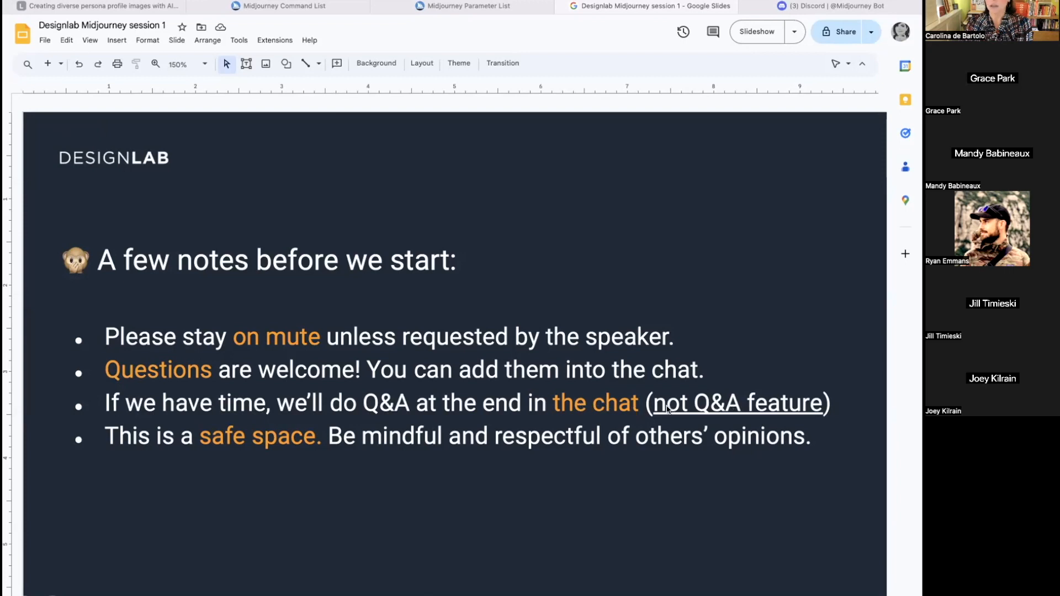
pyautogui.click(317, 492)
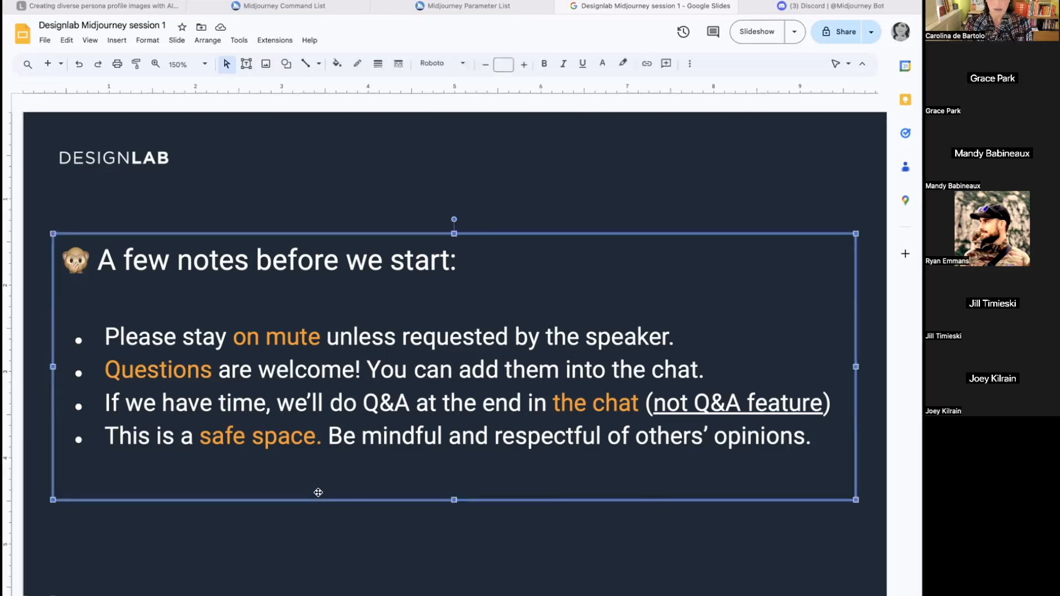
pyautogui.moveTo(317, 492); pyautogui.dragTo(318, 499)
pyautogui.click(350, 529)
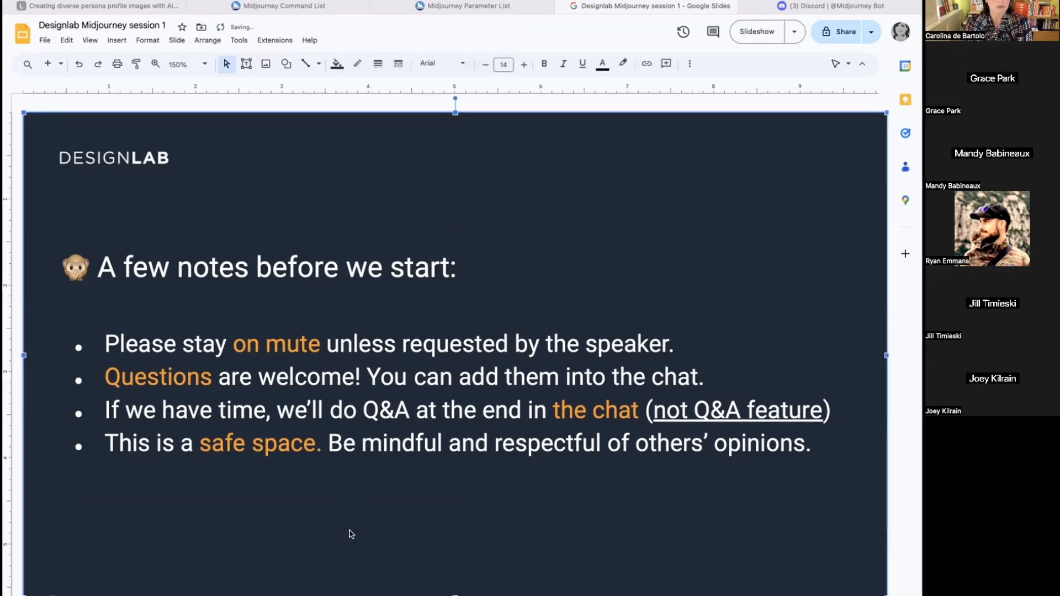
pyautogui.press('Down')
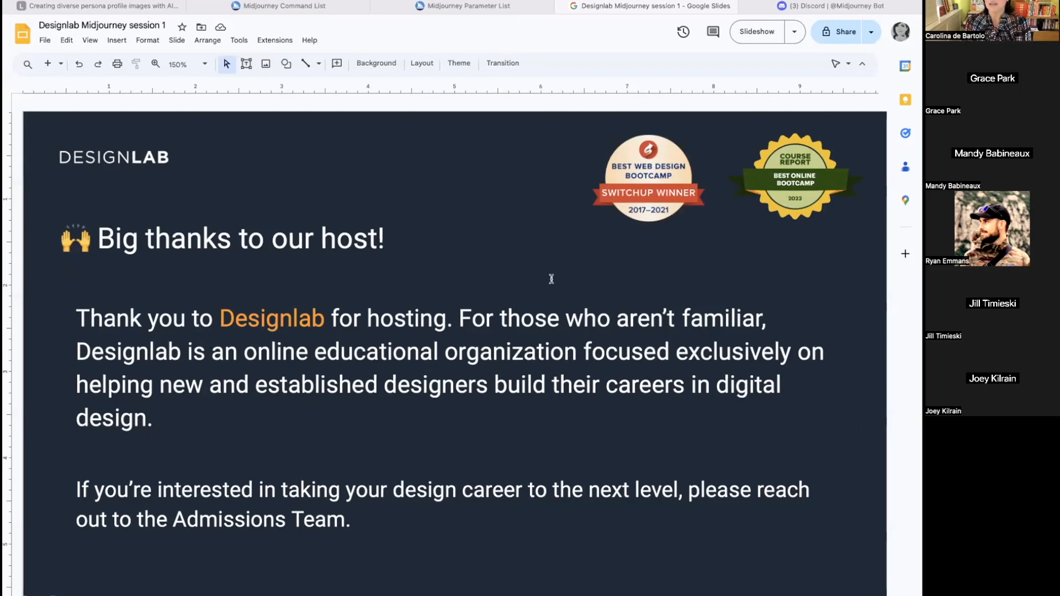
# Switch to the Midjourney Bot conversation in Discord and review the earlier portrait prompts and image grids through the most recent one.
pyautogui.click(821, 8)
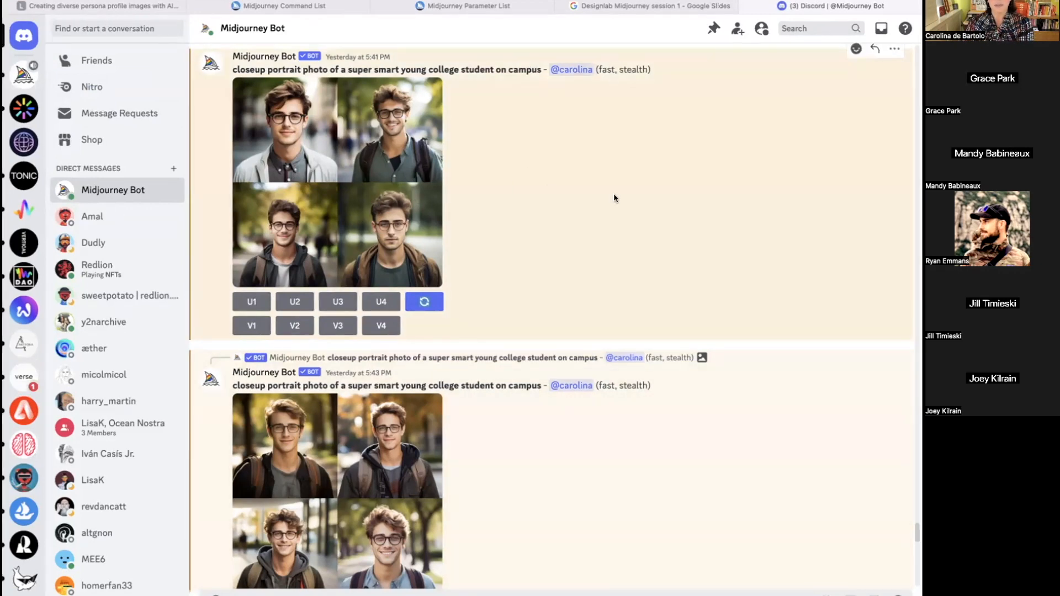
pyautogui.scroll(-4, 469, 195)
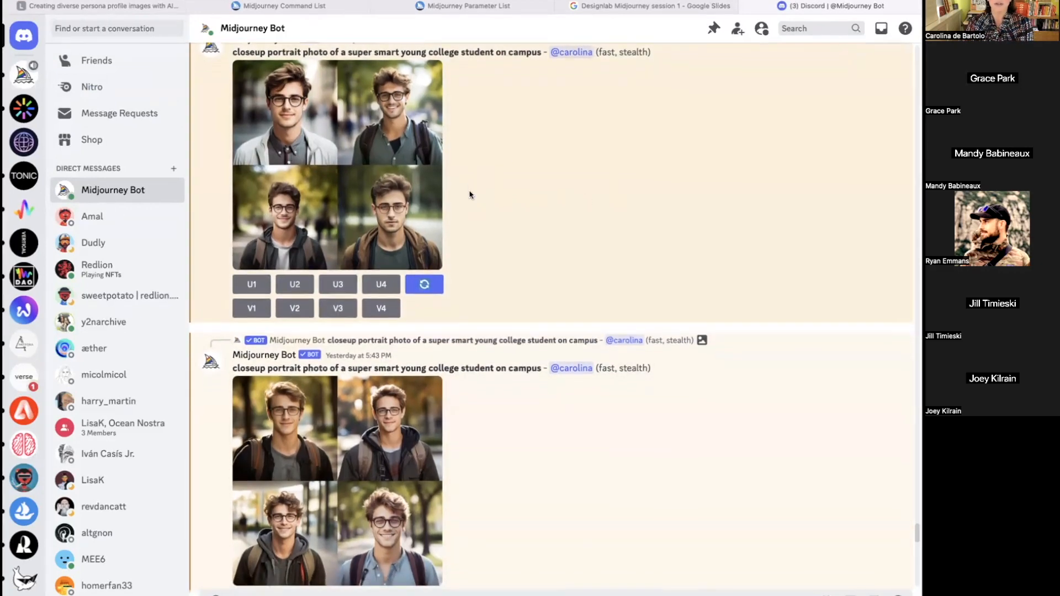
pyautogui.scroll(-5, 469, 194)
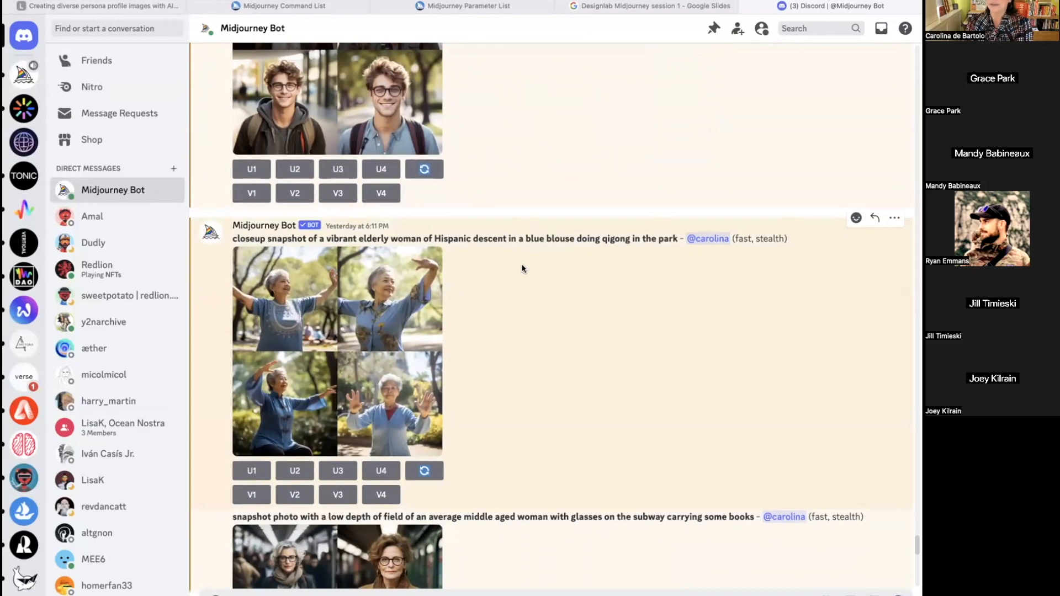
pyautogui.scroll(-3, 522, 268)
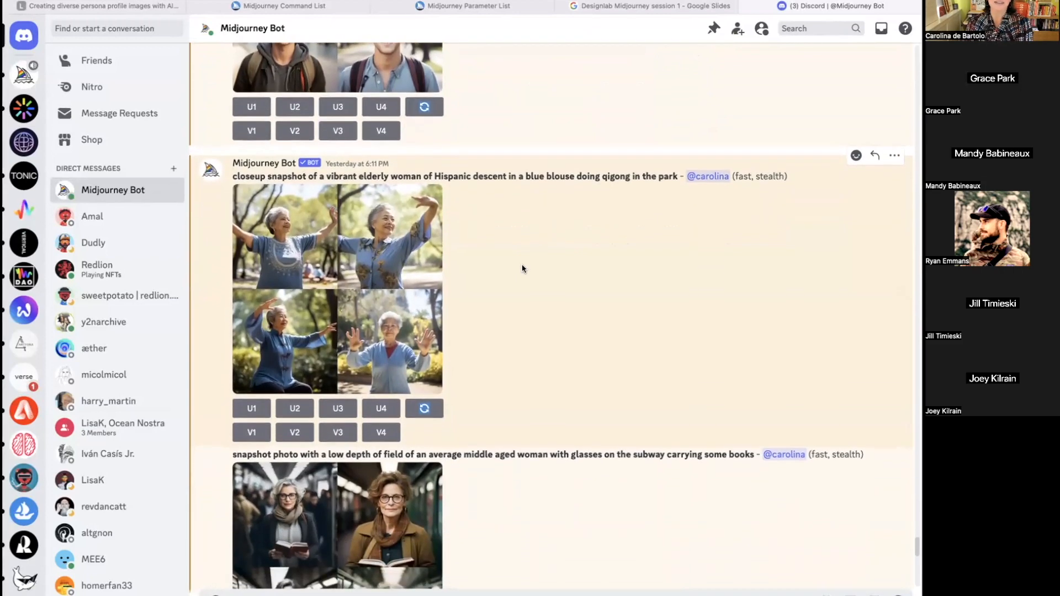
pyautogui.scroll(5, 522, 269)
pyautogui.scroll(5, 521, 268)
pyautogui.scroll(-10, 522, 199)
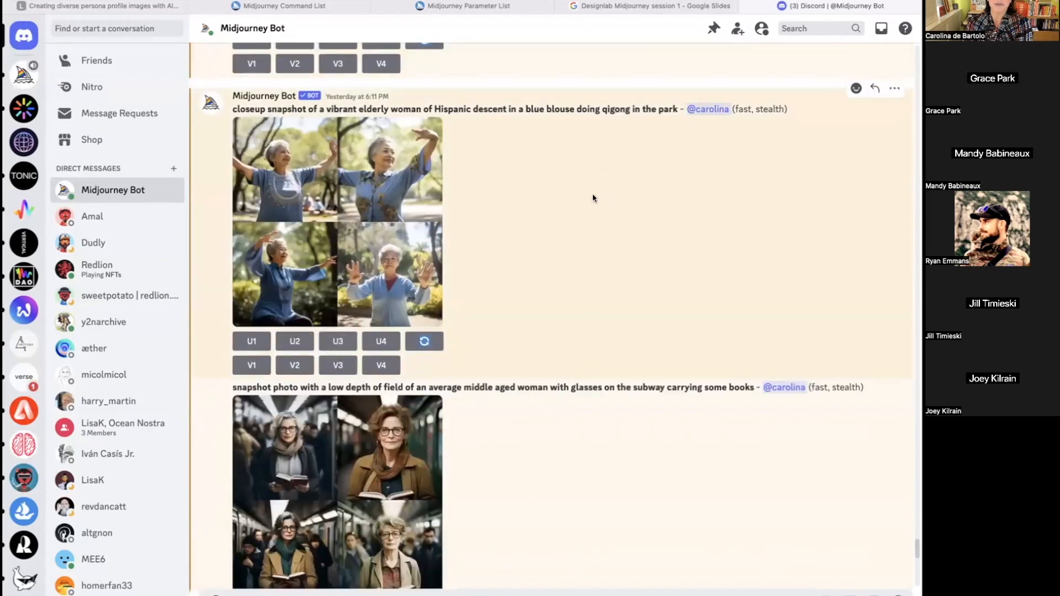
pyautogui.scroll(-4, 591, 201)
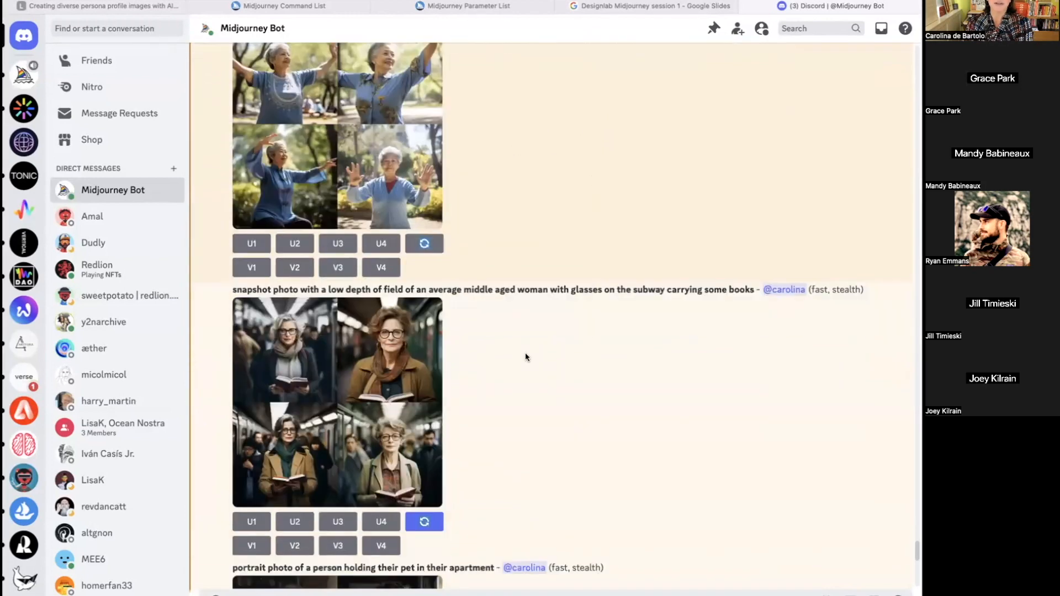
pyautogui.scroll(-8, 490, 425)
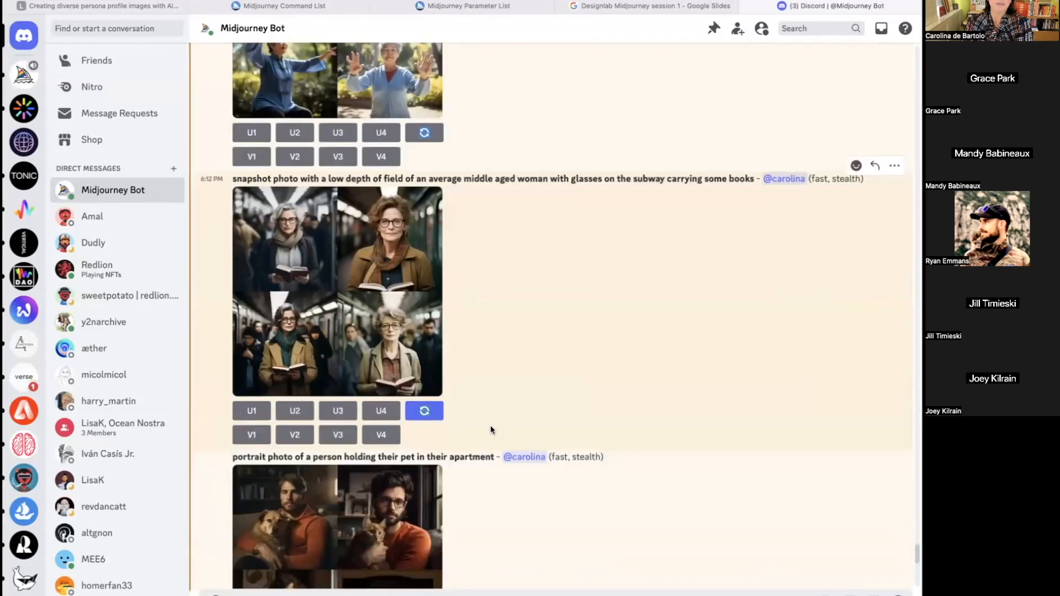
pyautogui.scroll(-5, 490, 425)
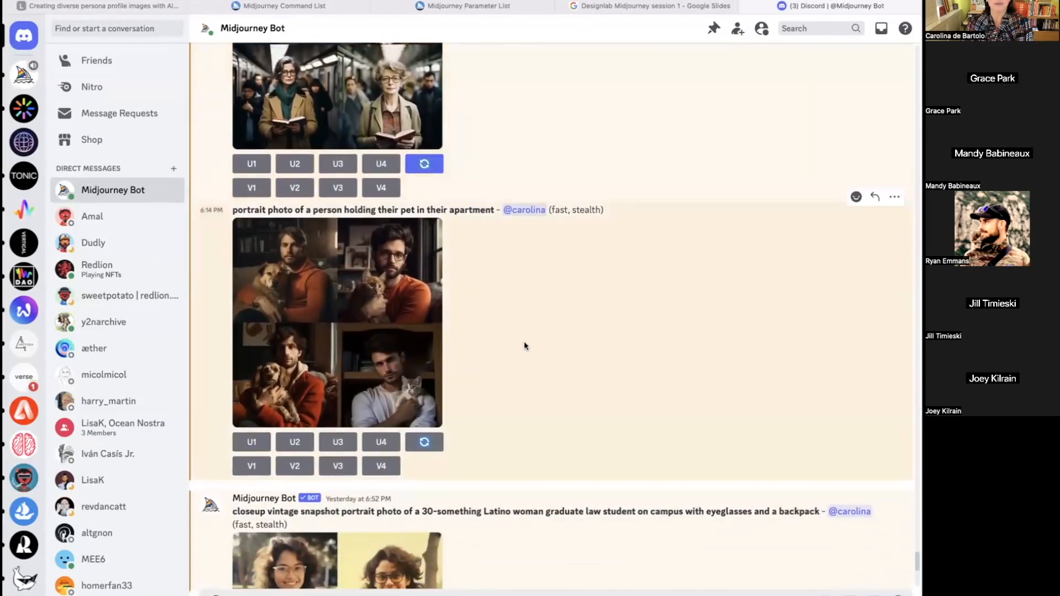
pyautogui.scroll(-8, 524, 346)
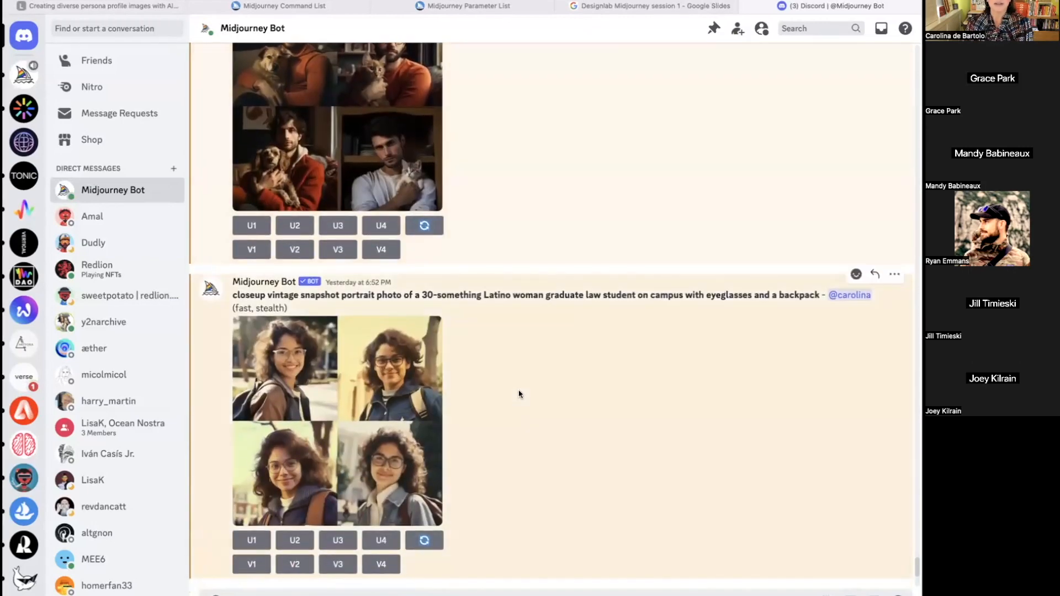
pyautogui.scroll(-4, 495, 418)
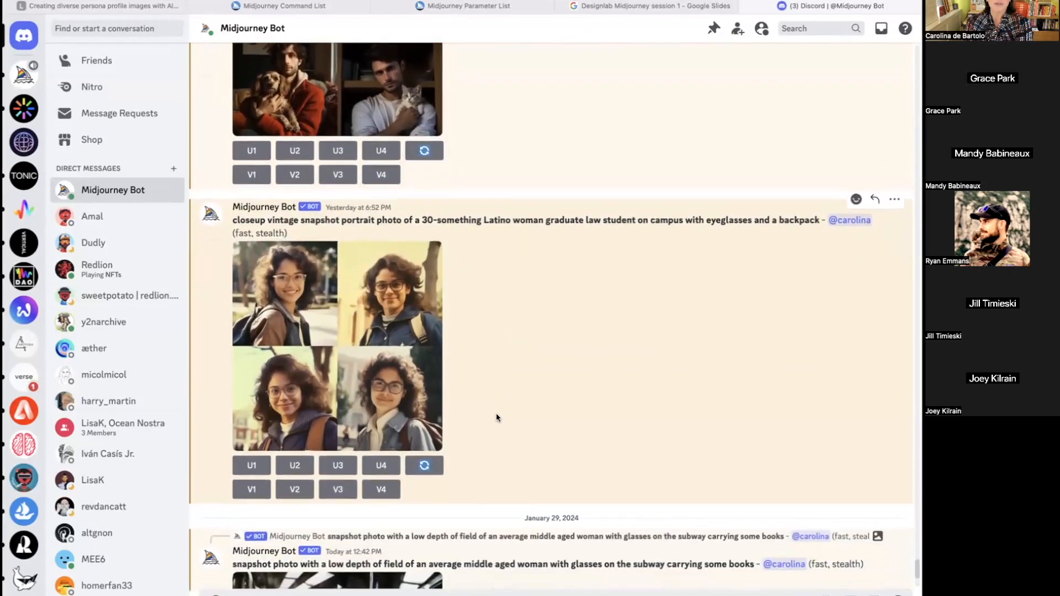
pyautogui.scroll(-7, 496, 417)
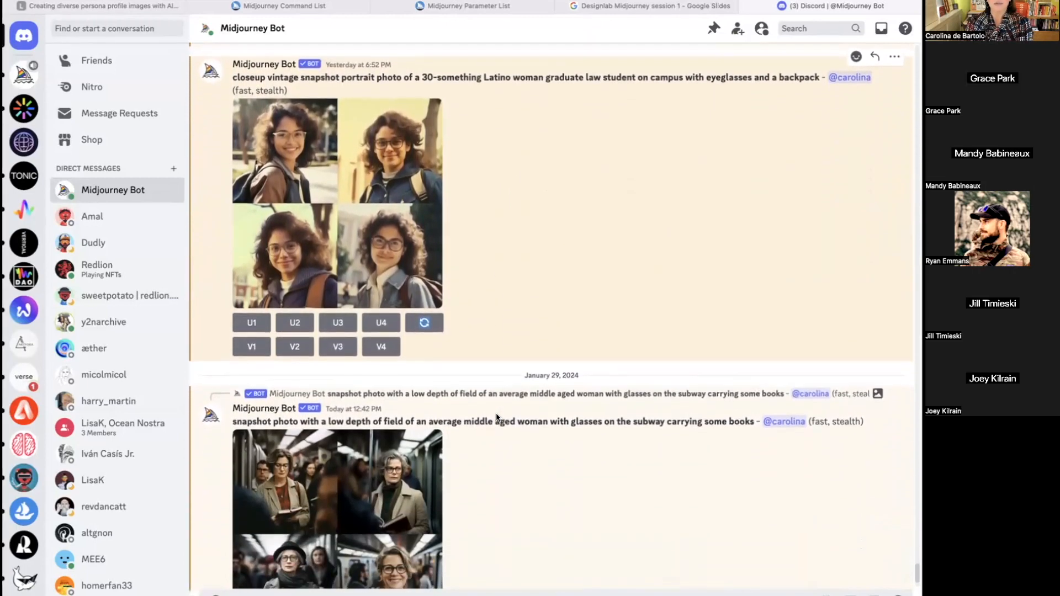
pyautogui.scroll(-1, 495, 418)
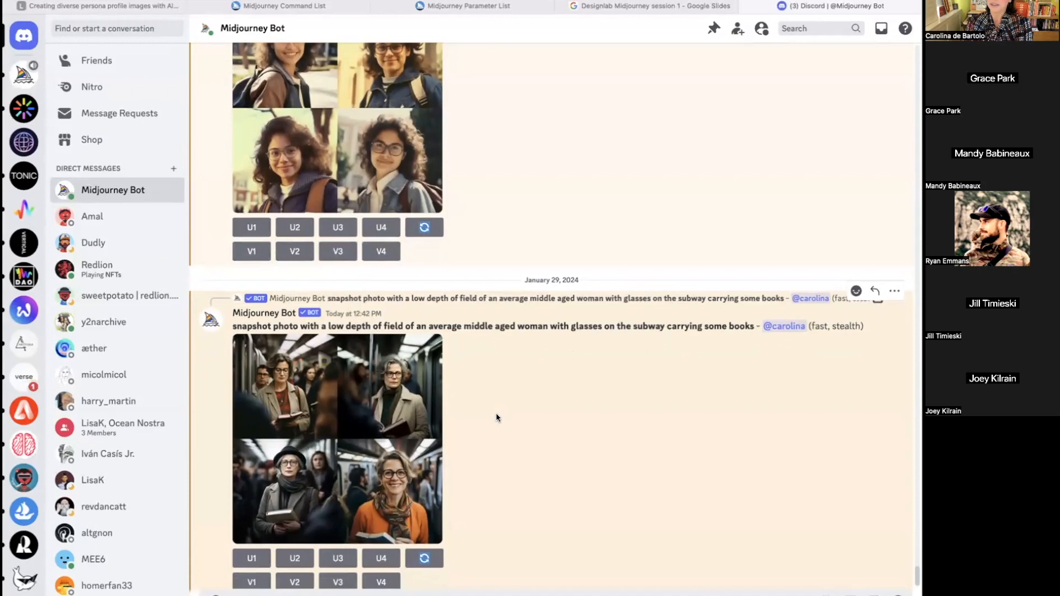
pyautogui.scroll(-1, 495, 416)
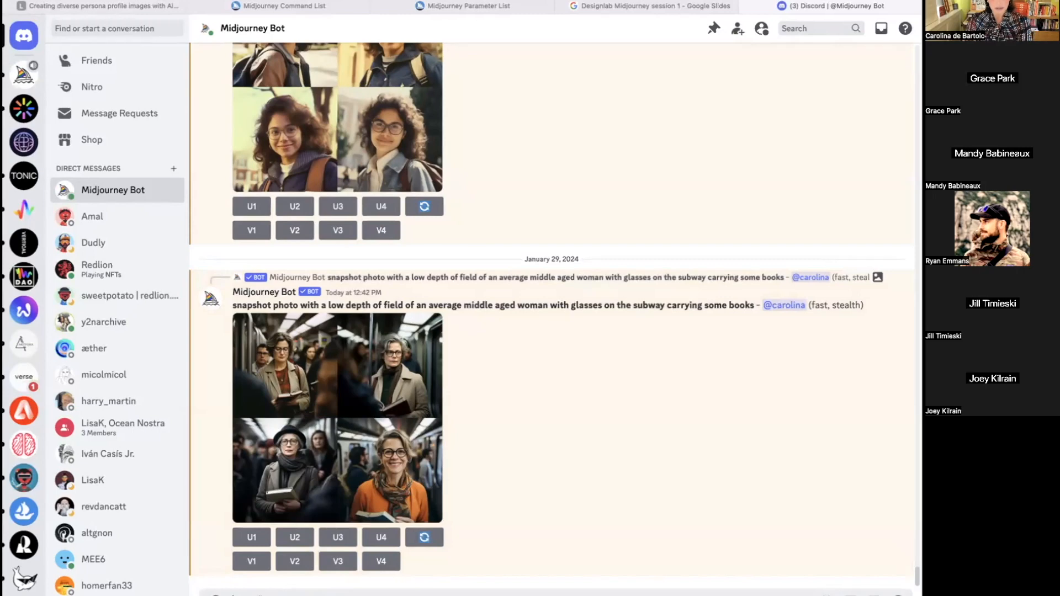
# Run the /settings command and turn on Remix mode.
pyautogui.write('/')
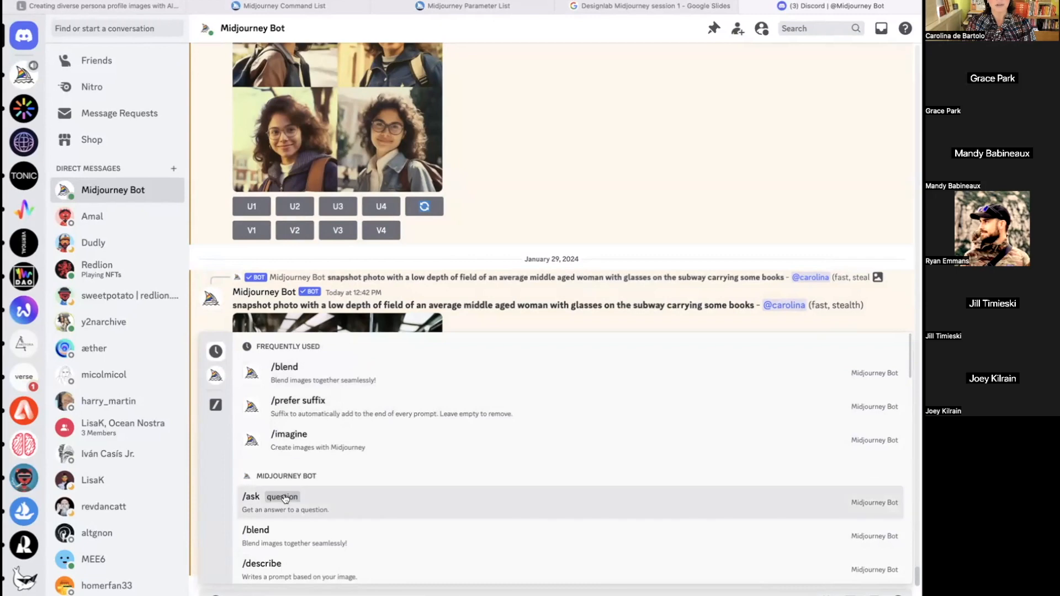
pyautogui.scroll(-3, 290, 486)
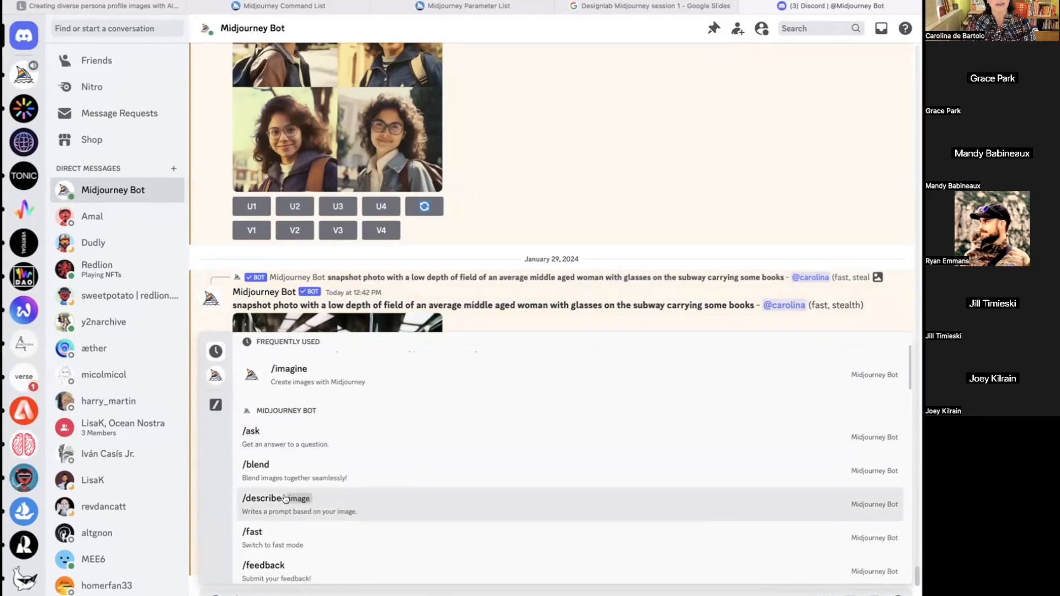
pyautogui.write('se')
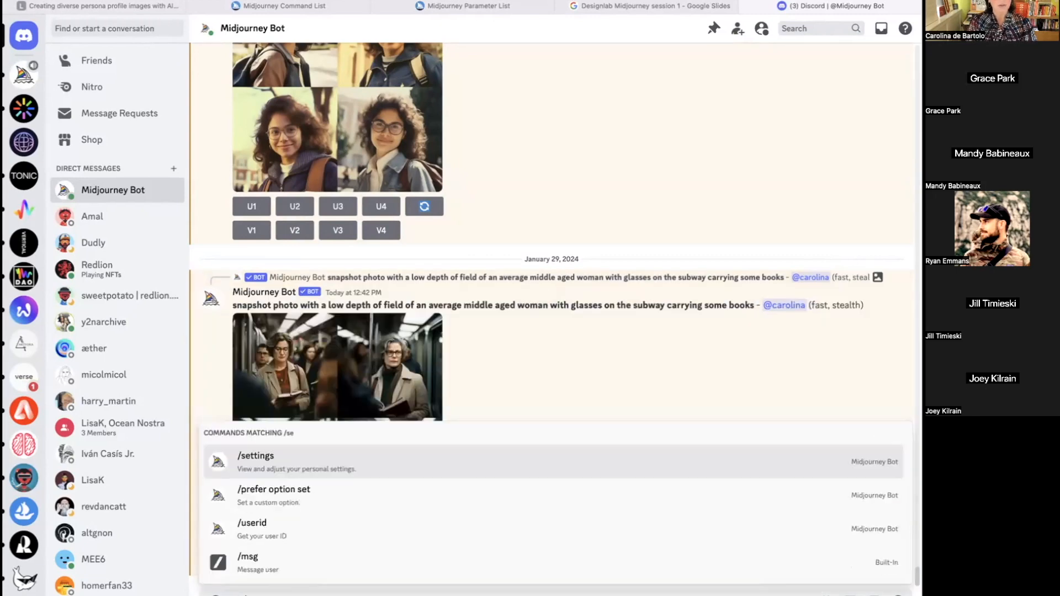
pyautogui.write('ttings')
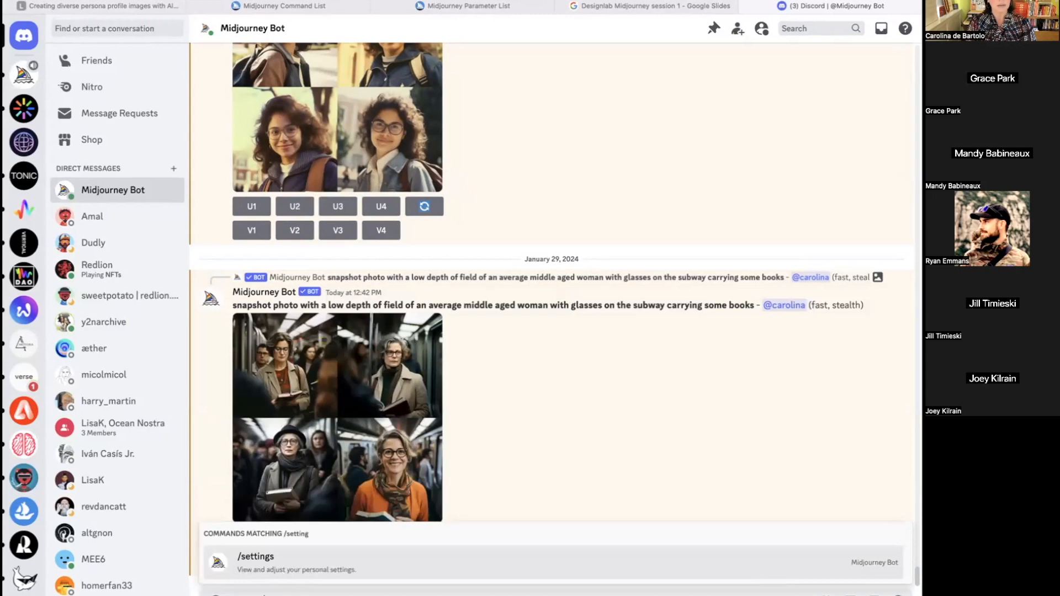
pyautogui.click(265, 558)
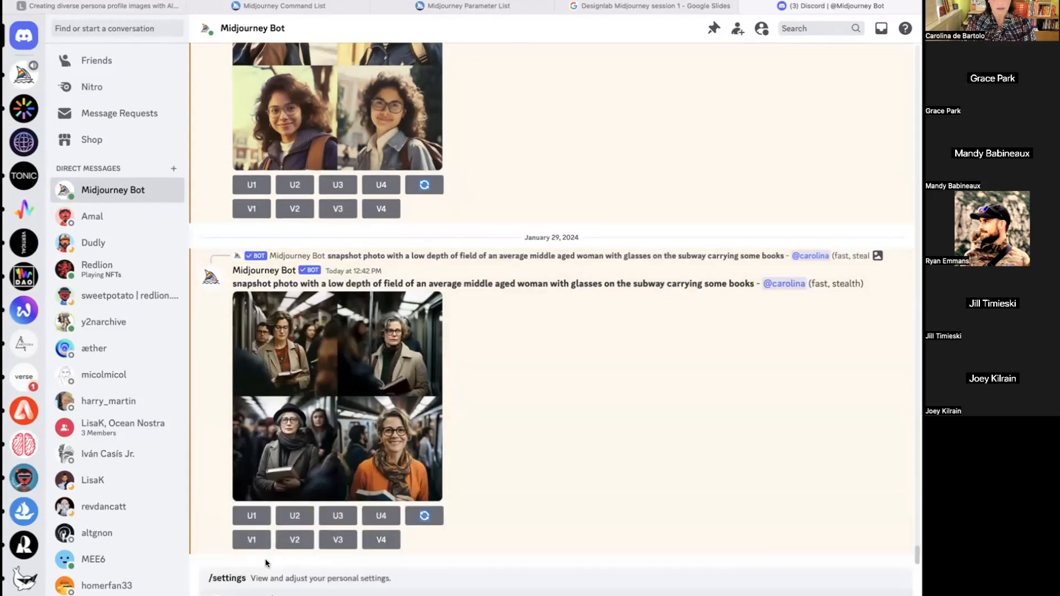
pyautogui.press('Return')
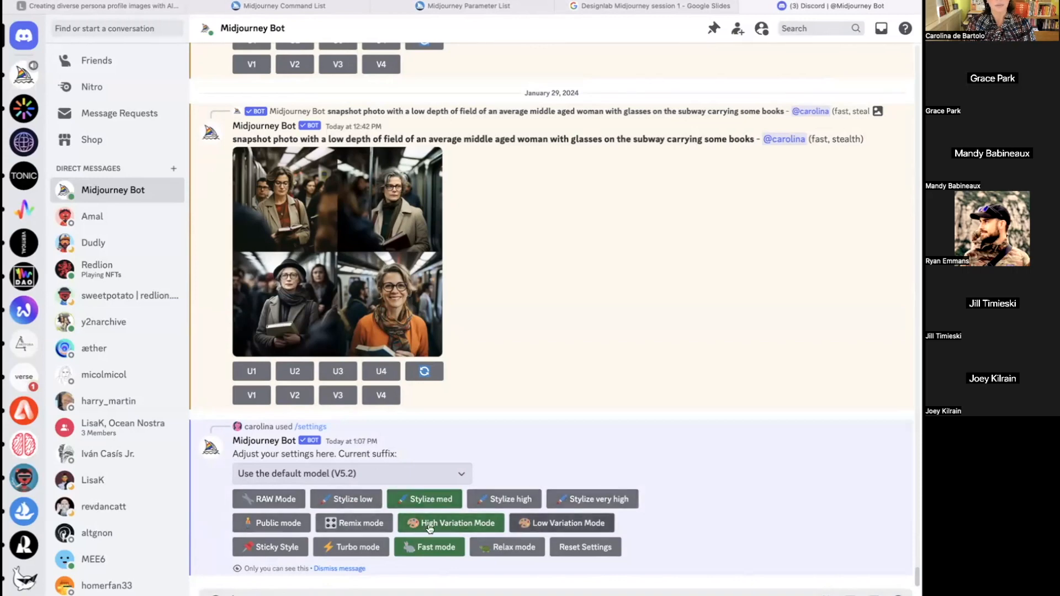
pyautogui.click(362, 524)
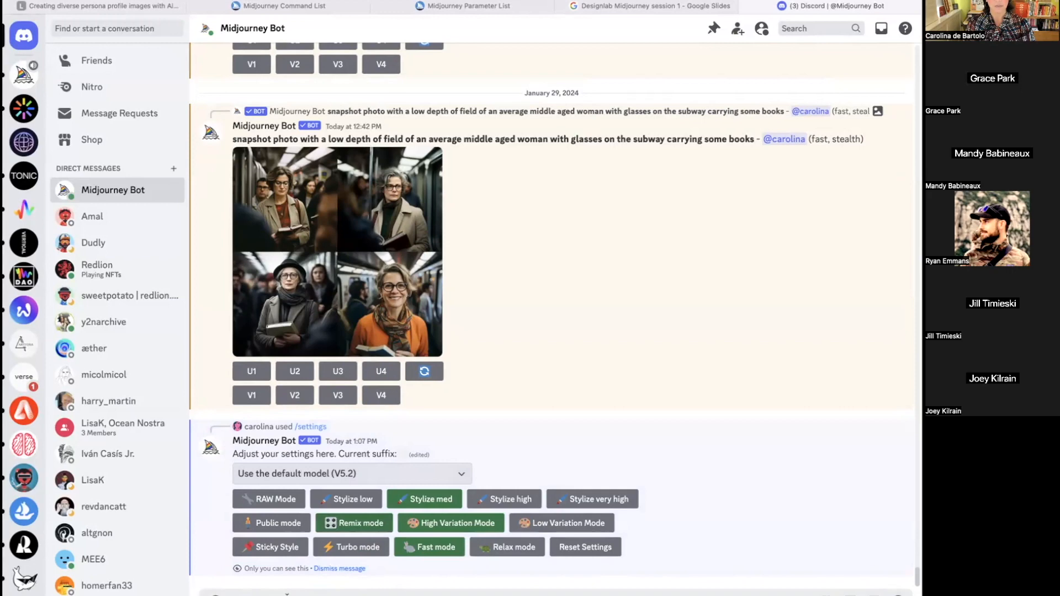
# Generate images with /imagine using the prompt "closeup portrait photo of an intelligent young college student on campus".
pyautogui.write('/')
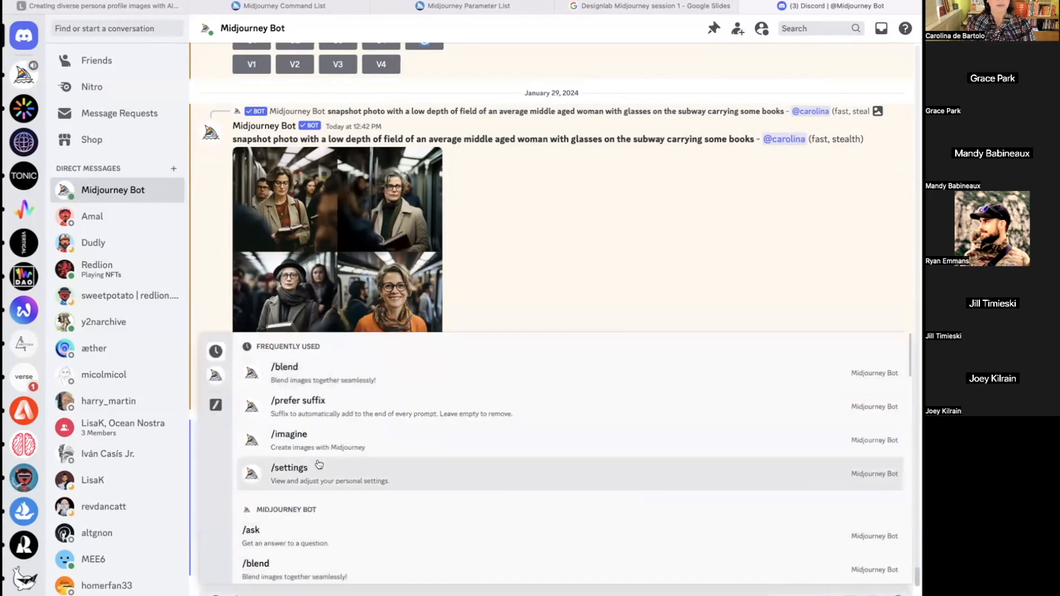
pyautogui.click(297, 440)
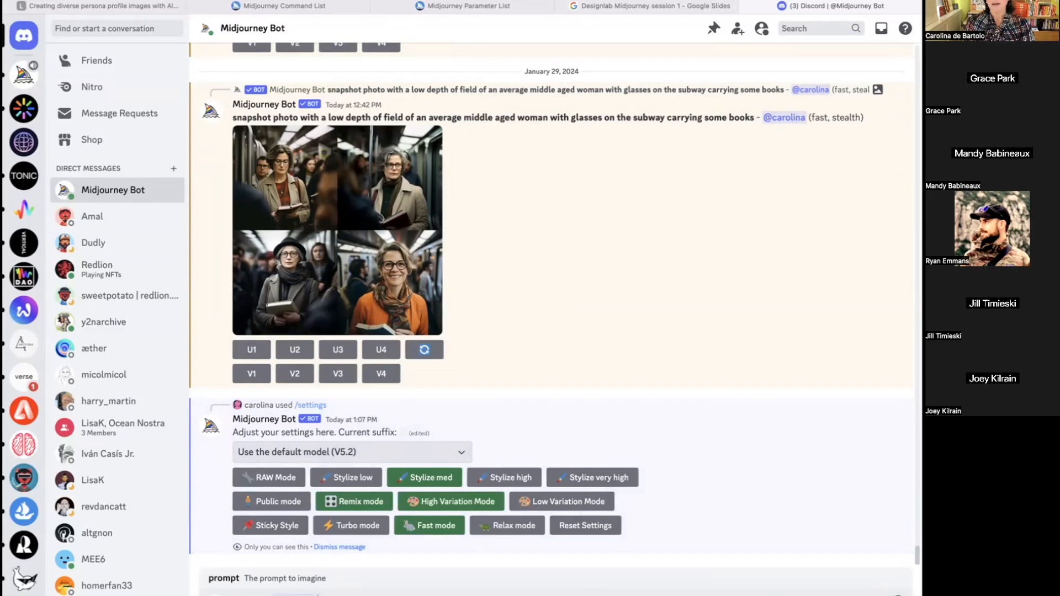
pyautogui.press('super+Tab')
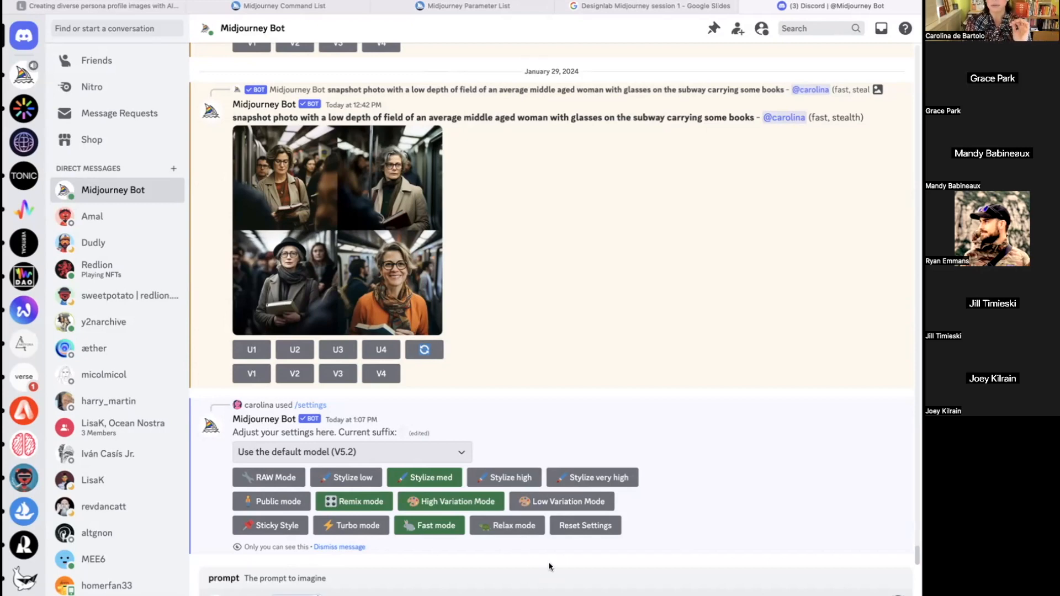
pyautogui.press('super+Tab')
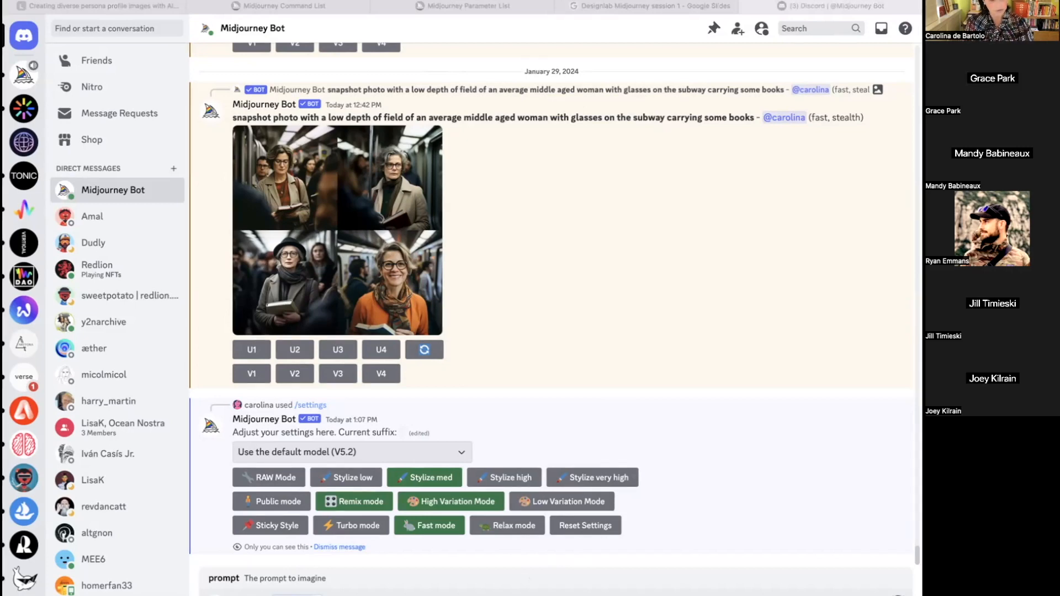
pyautogui.click(314, 595)
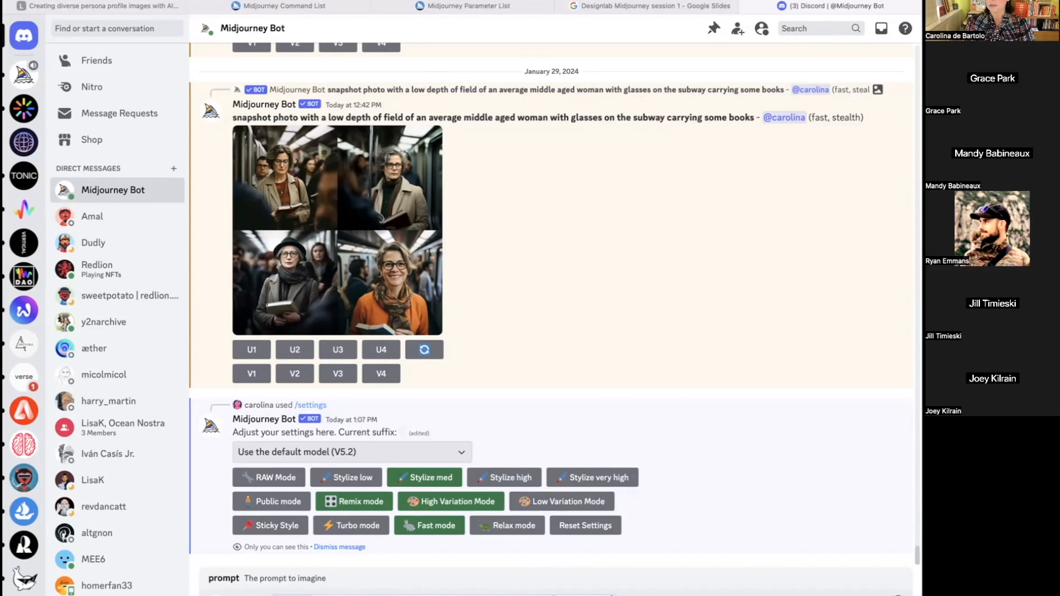
pyautogui.press('Return')
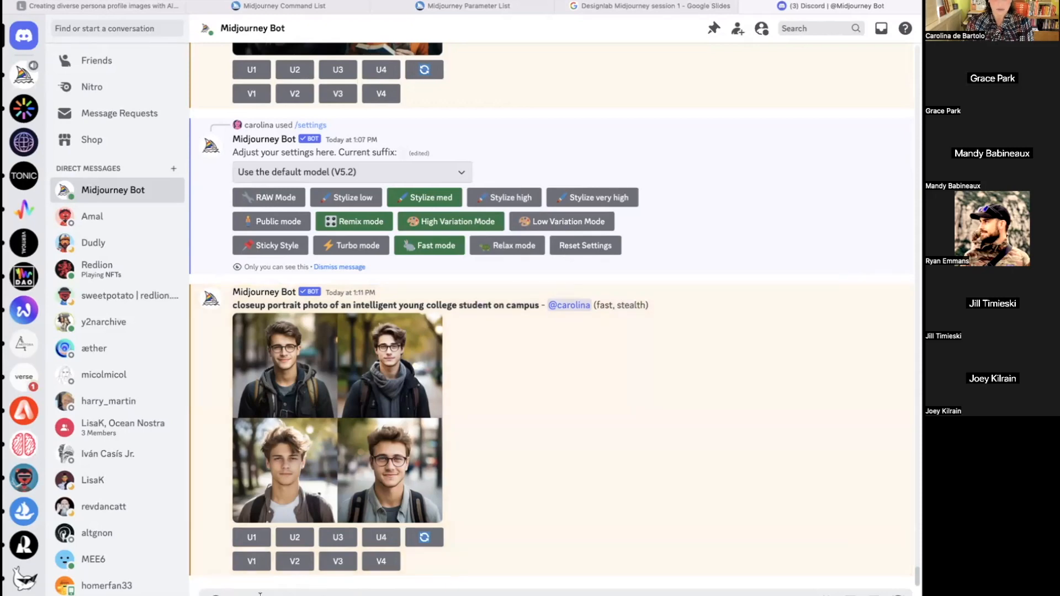
pyautogui.write('/in')
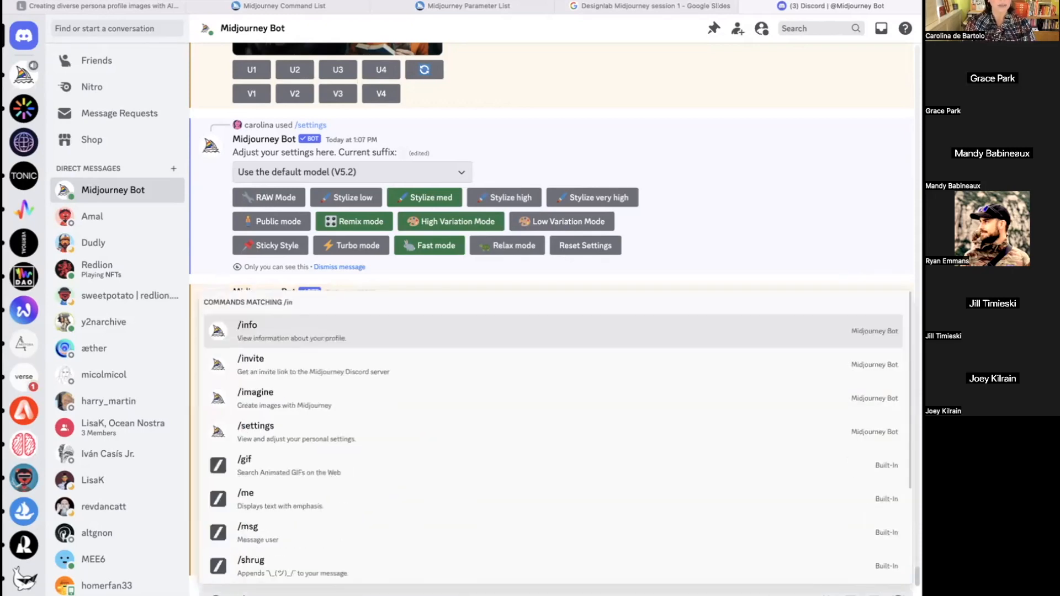
pyautogui.click(254, 395)
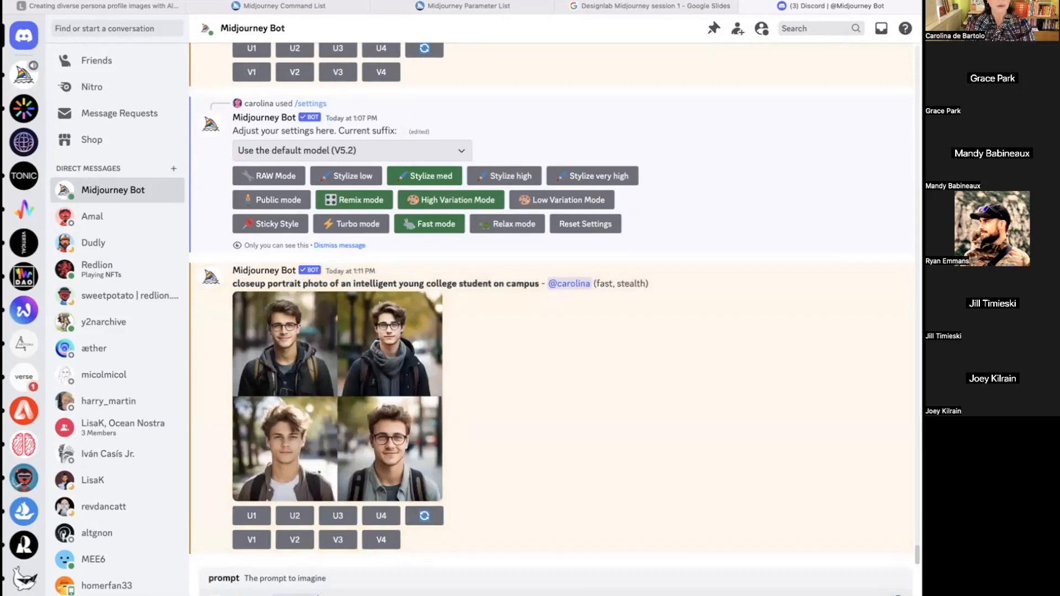
pyautogui.press('BackSpace')
pyautogui.press('BackSpace')
pyautogui.press('BackSpace')
pyautogui.press('BackSpace')
pyautogui.press('BackSpace')
pyautogui.press('BackSpace')
pyautogui.press('BackSpace')
pyautogui.press('BackSpace')
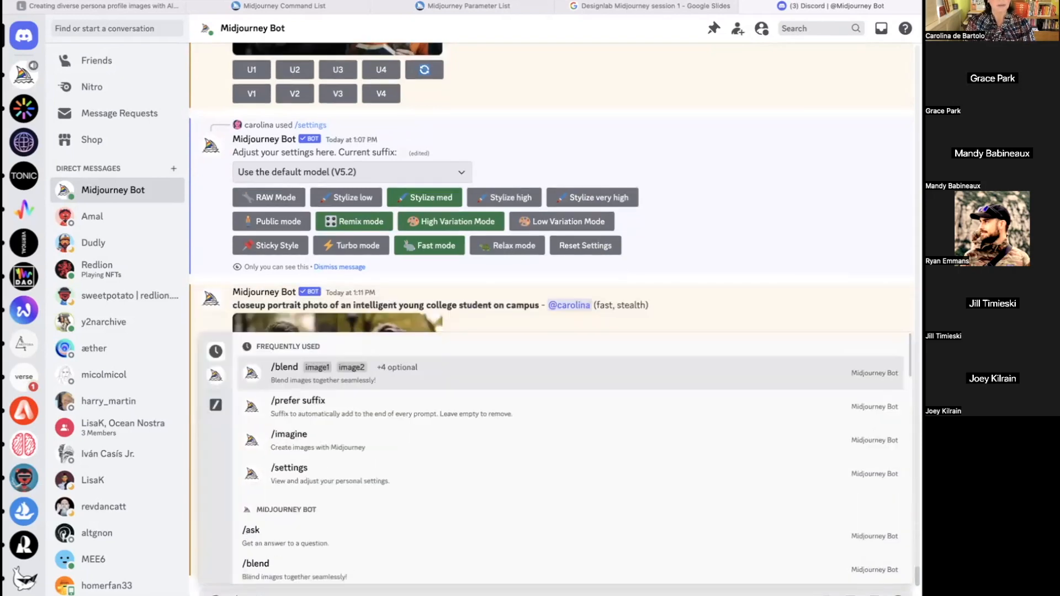
pyautogui.press('BackSpace')
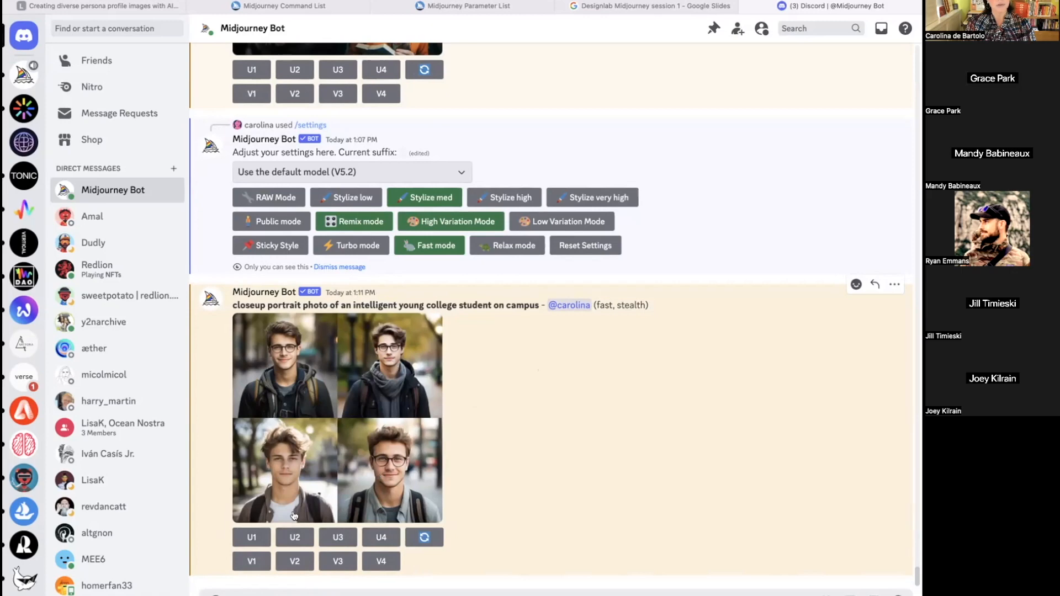
# Enlarge the new college student image grid to examine the four portraits.
pyautogui.click(295, 485)
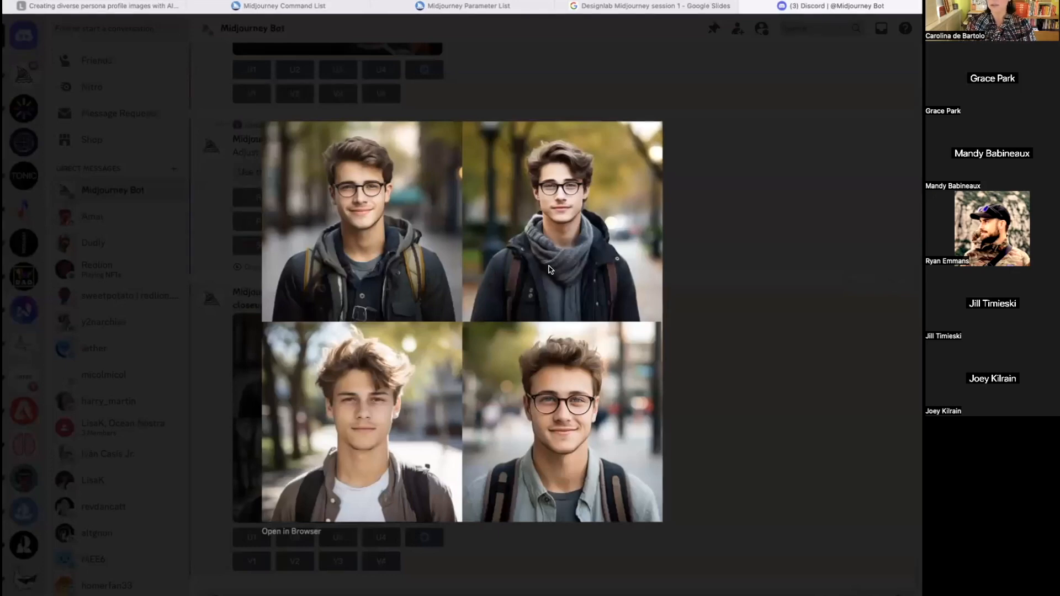
# Close the enlarged college student grid and upscale its second portrait.
pyautogui.click(748, 361)
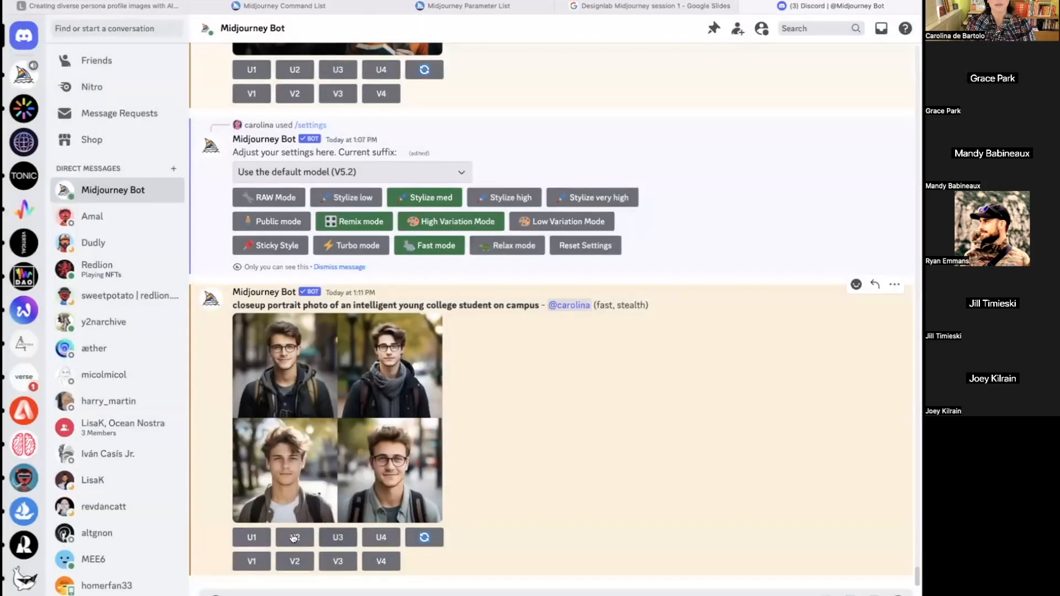
pyautogui.click(294, 537)
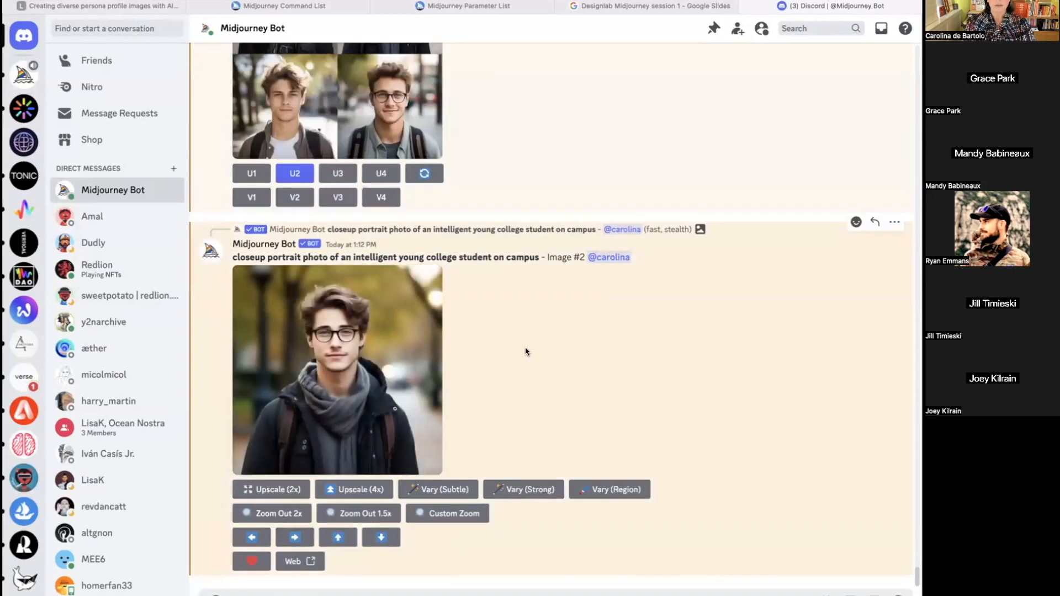
# Remix variations of the grid's second portrait with the prompt "closeup portrait photo of an intelligent young college woman of Japanese decent on campus".
pyautogui.scroll(5, 525, 348)
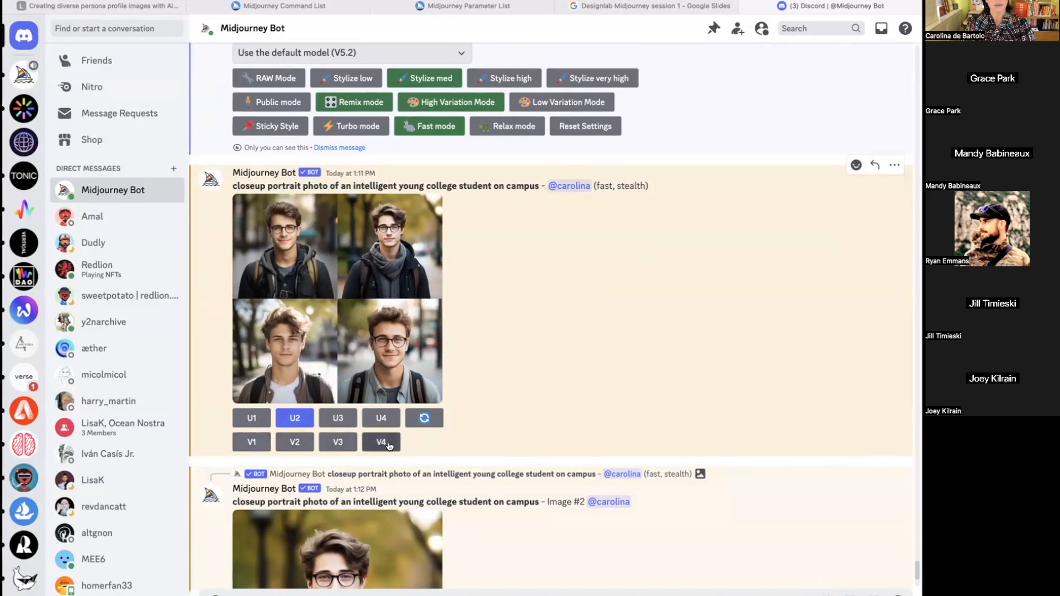
pyautogui.click(293, 445)
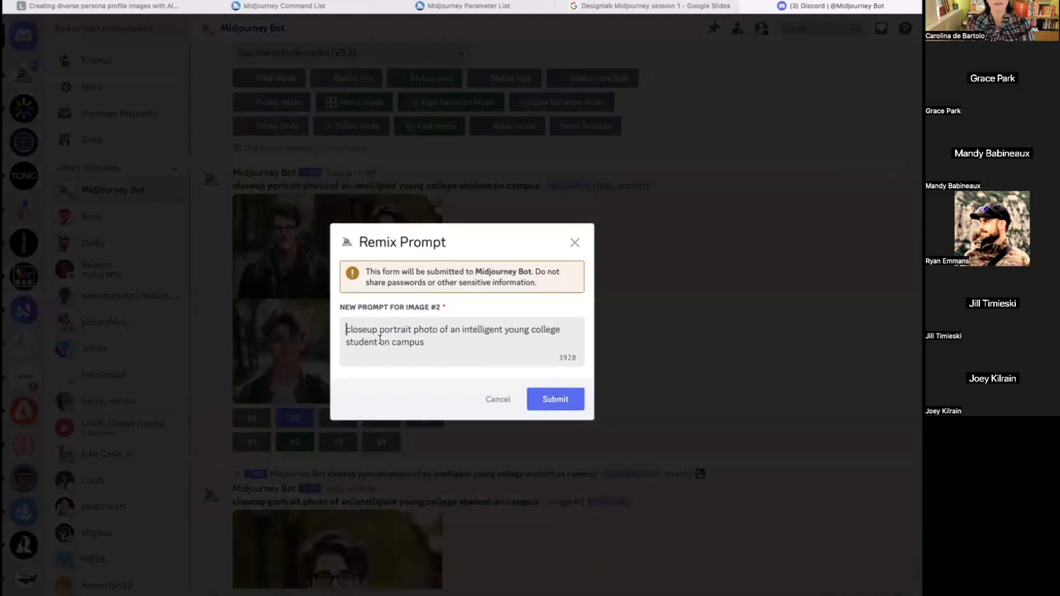
pyautogui.click(538, 329)
pyautogui.doubleClick(362, 342)
pyautogui.write('woman')
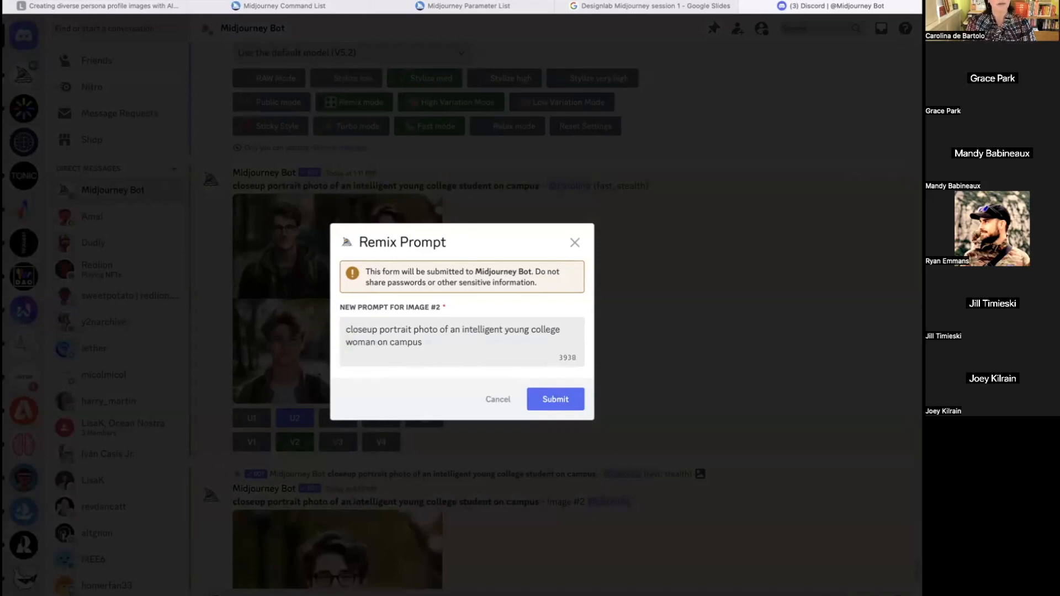
pyautogui.write(' of')
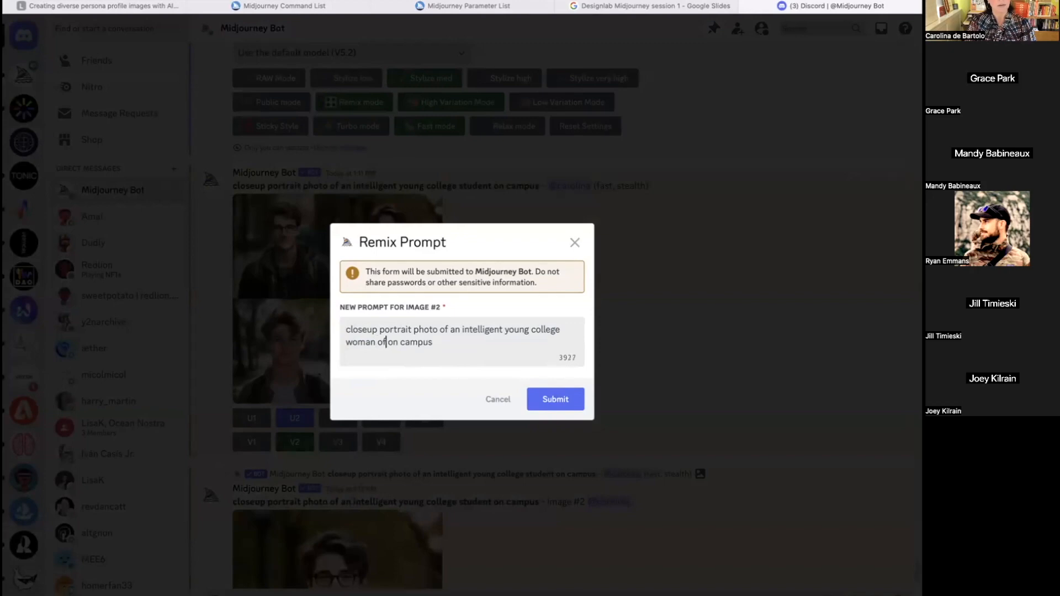
pyautogui.write(' Japanese')
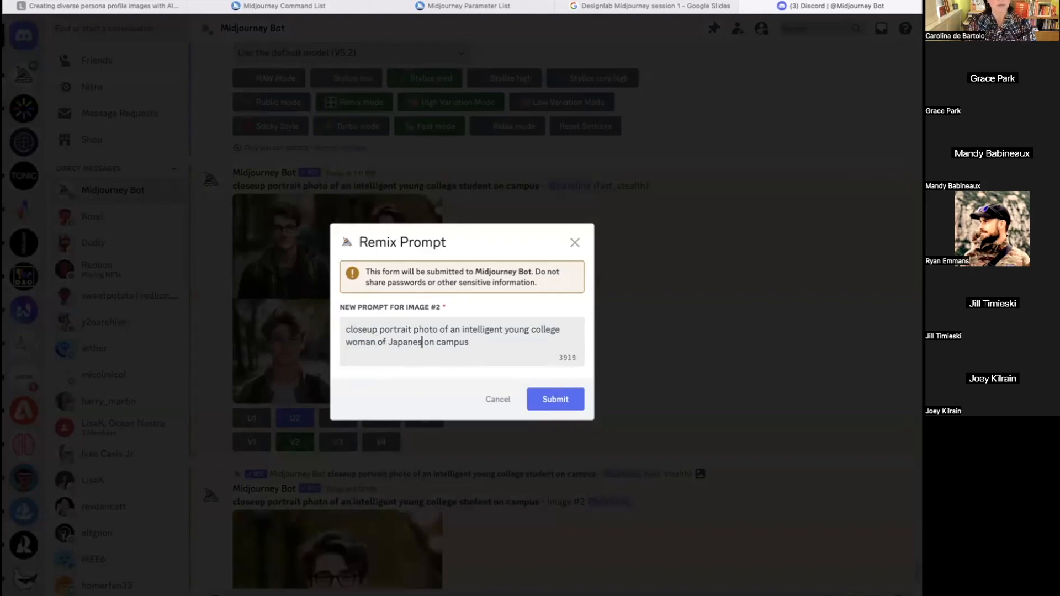
pyautogui.write(' decent')
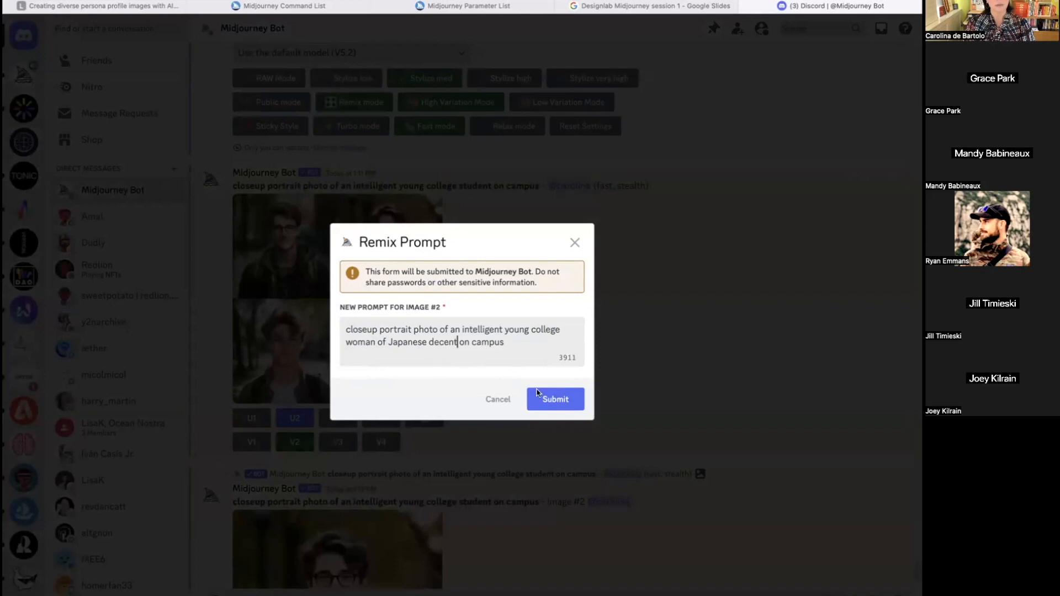
pyautogui.click(558, 400)
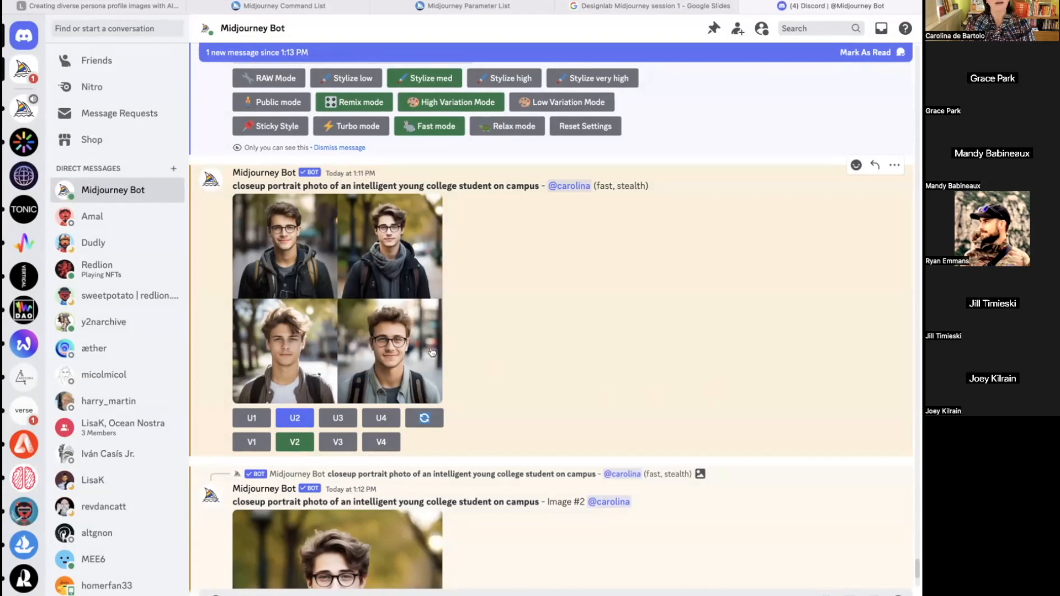
# Start a rerun of the original college student grid and reword the prompt's subject to "an 35-year-old law student".
pyautogui.click(424, 419)
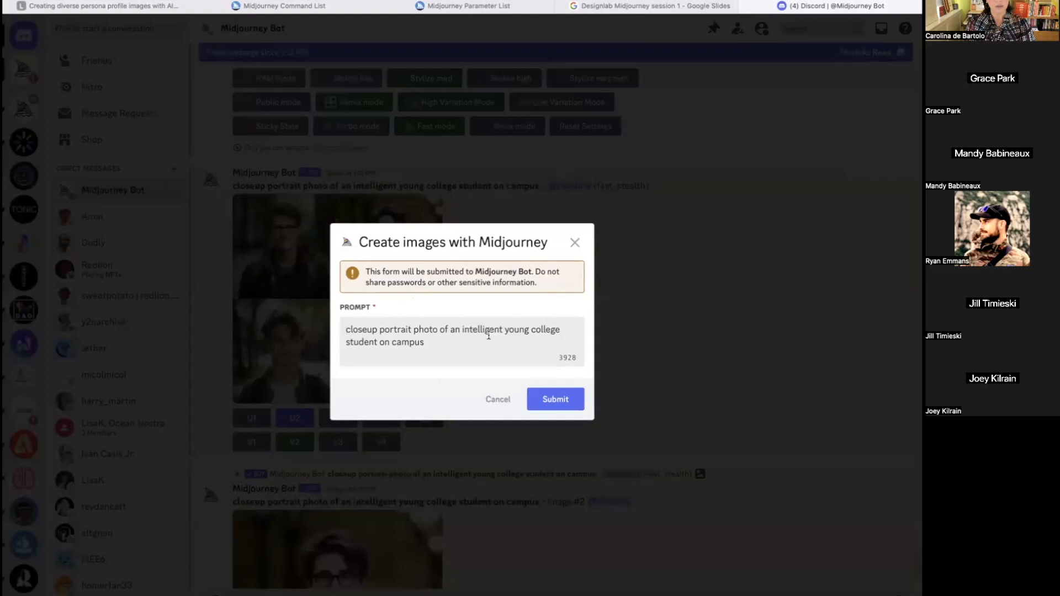
pyautogui.doubleClick(476, 329)
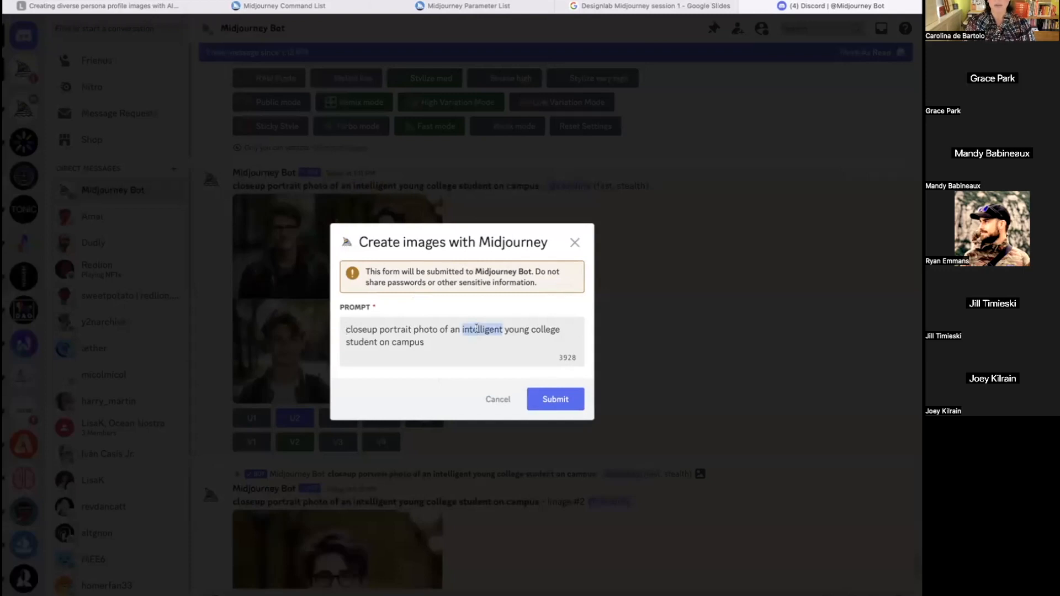
pyautogui.press('BackSpace')
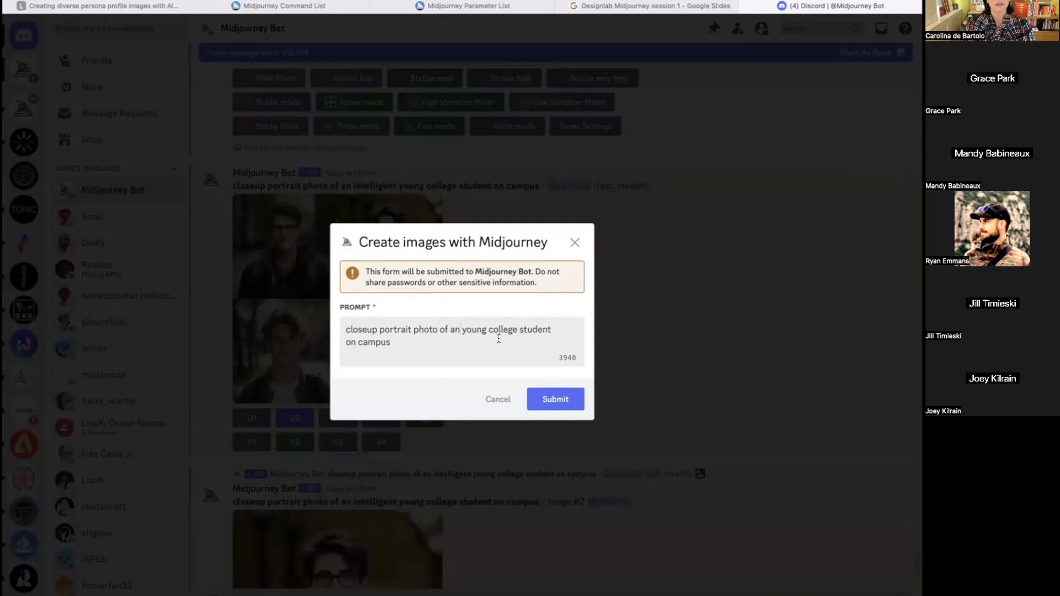
pyautogui.doubleClick(475, 329)
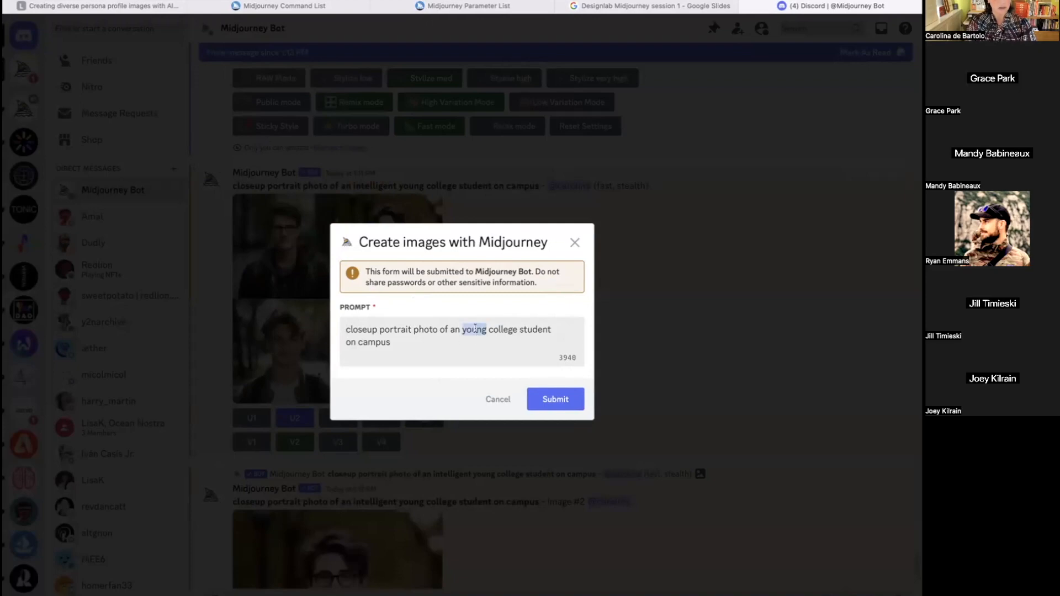
pyautogui.write('3')
pyautogui.write('5')
pyautogui.write('-year')
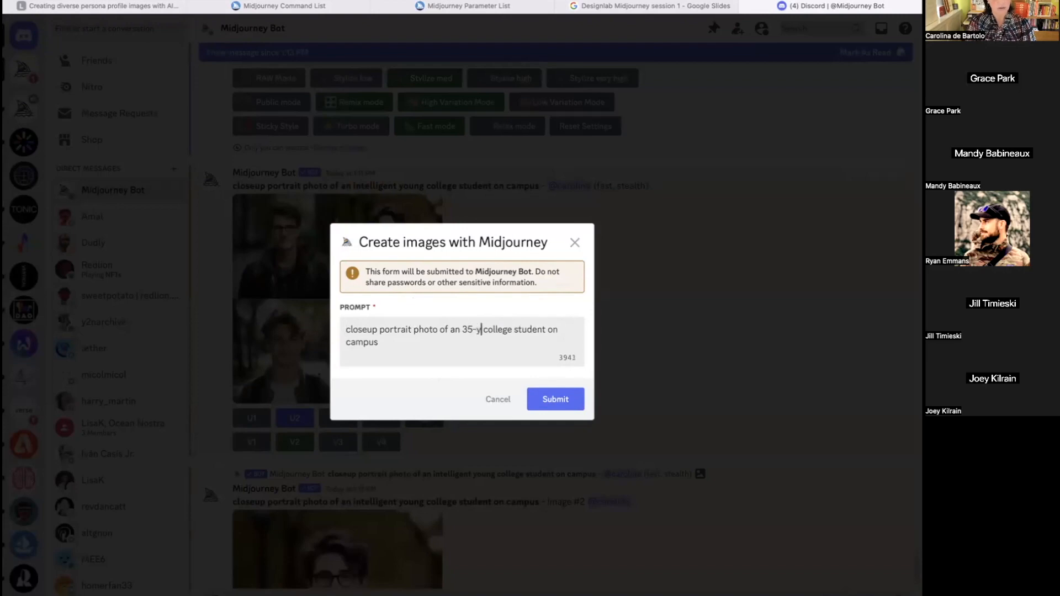
pyautogui.press('BackSpace')
pyautogui.write('-old')
pyautogui.write(' law')
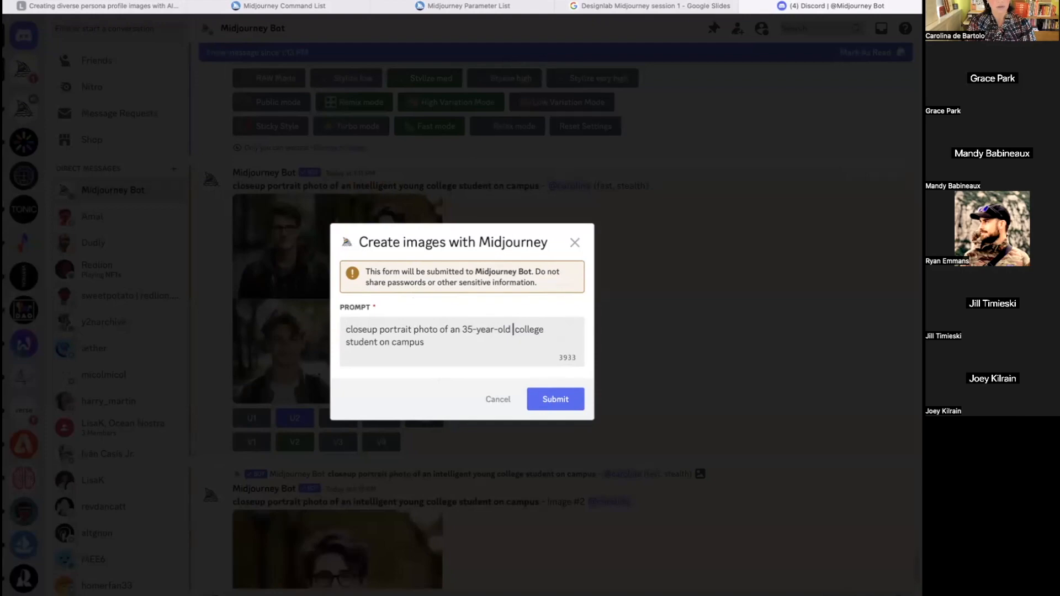
pyautogui.doubleClick(552, 326)
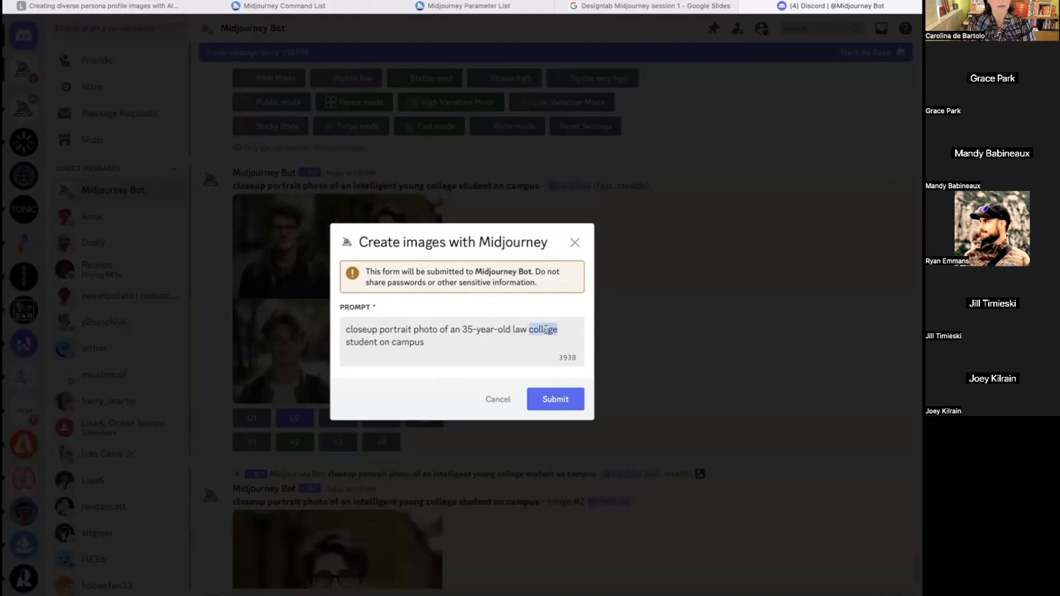
pyautogui.press('BackSpace')
# Add "with backpack and glasses" to the end of the rerun prompt.
pyautogui.click(423, 347)
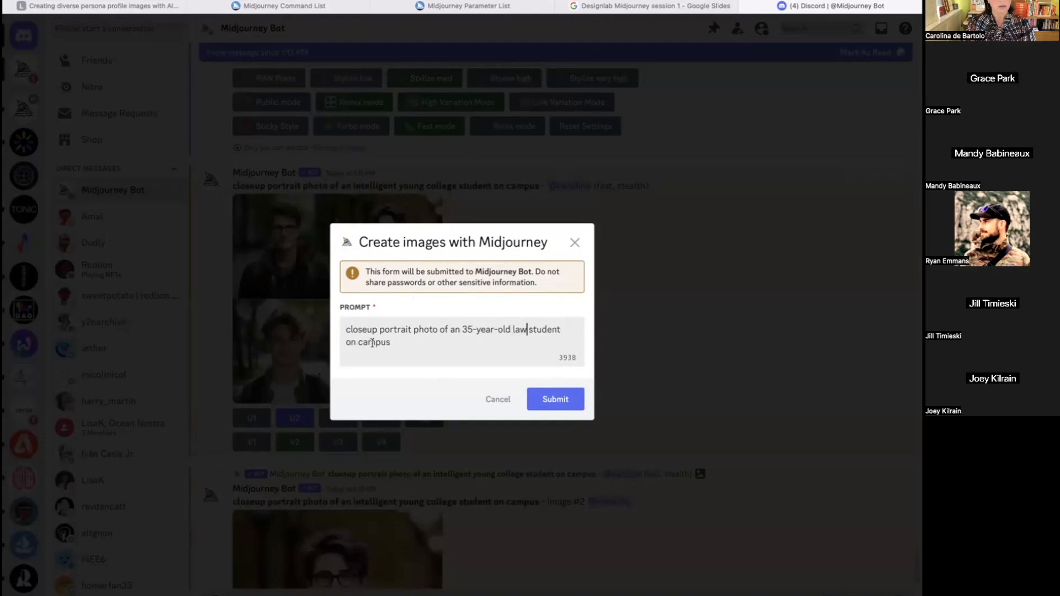
pyautogui.write('with')
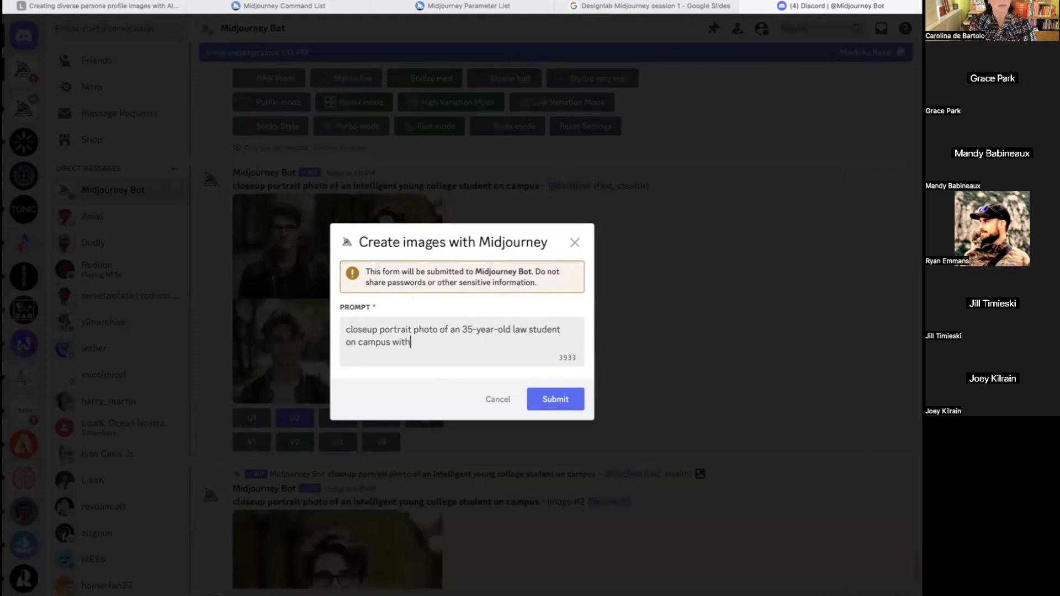
pyautogui.write(' back')
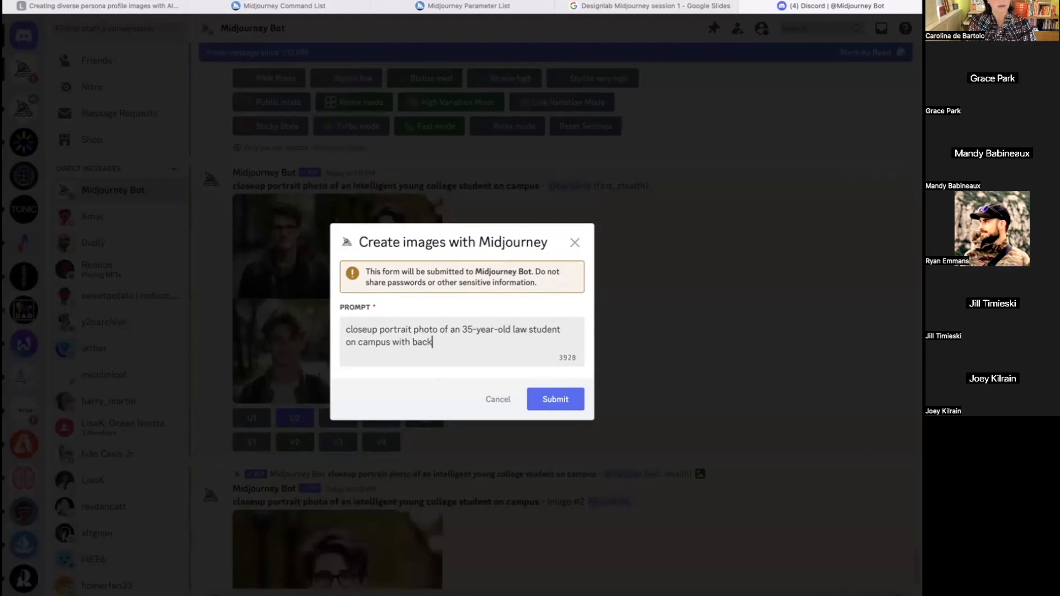
pyautogui.write('pack and glasses')
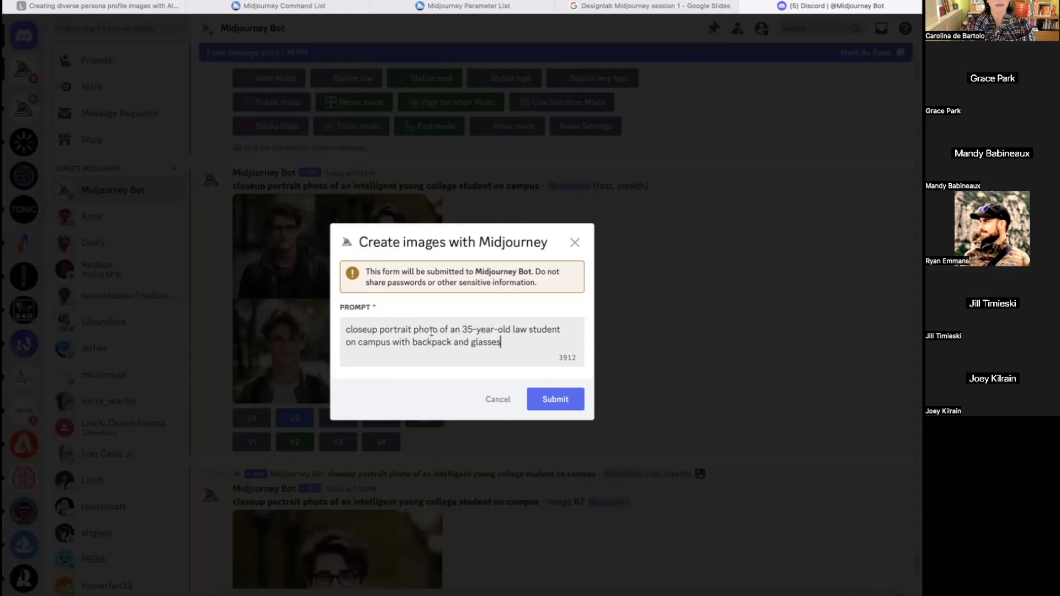
# Insert "with bright lighting" after "closeup portrait photo" in the prompt and submit it to generate the images.
pyautogui.write('with bright')
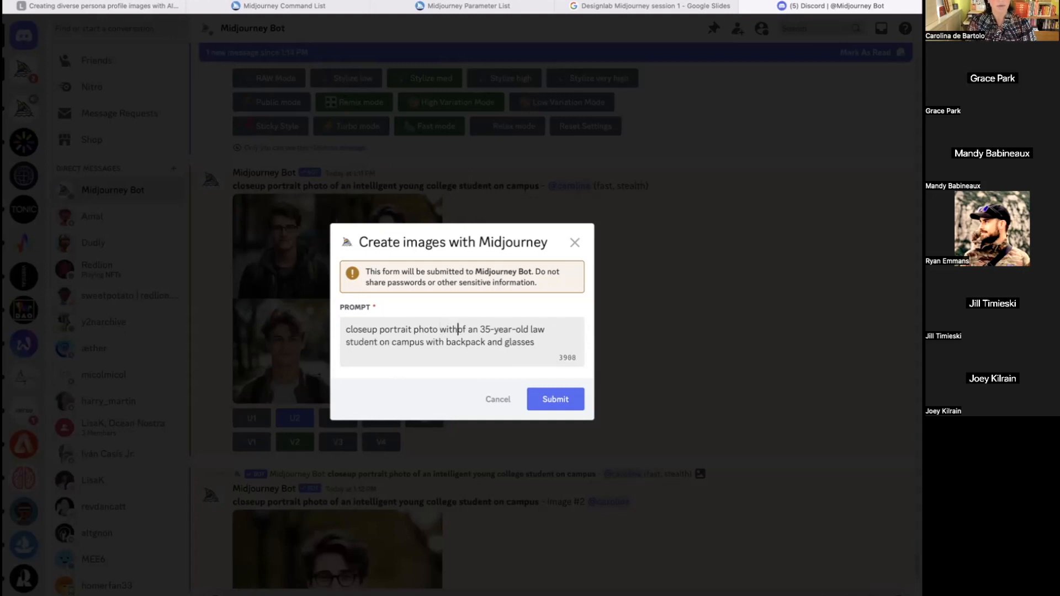
pyautogui.write(' lightin')
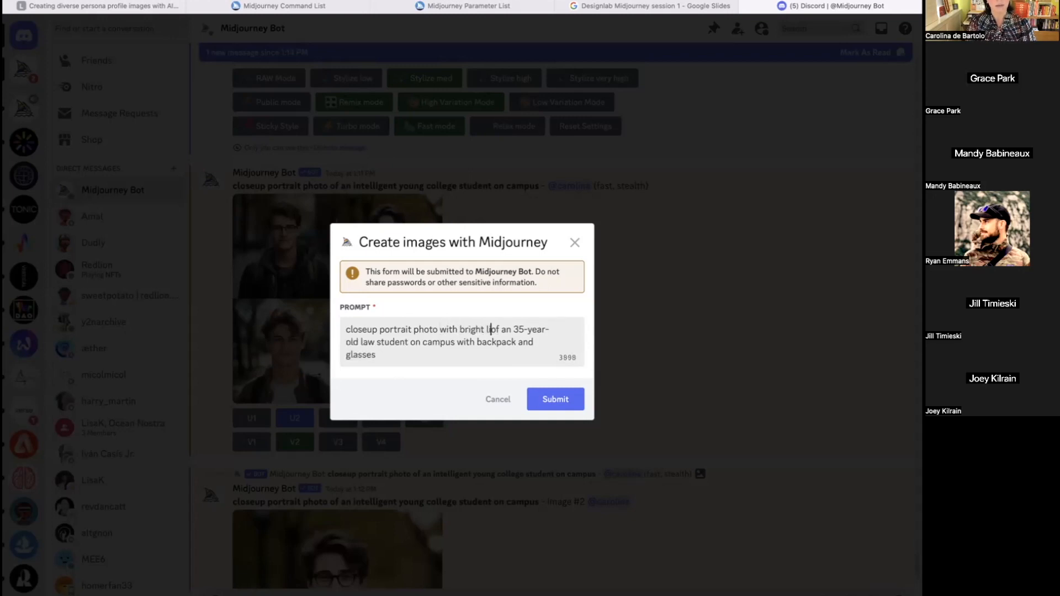
pyautogui.write('g')
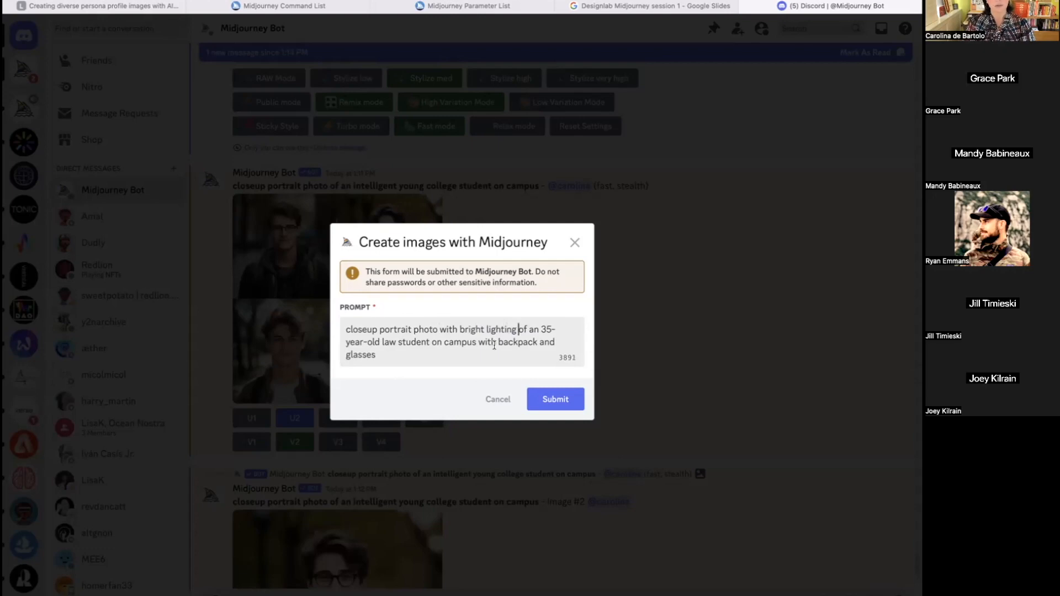
pyautogui.click(555, 398)
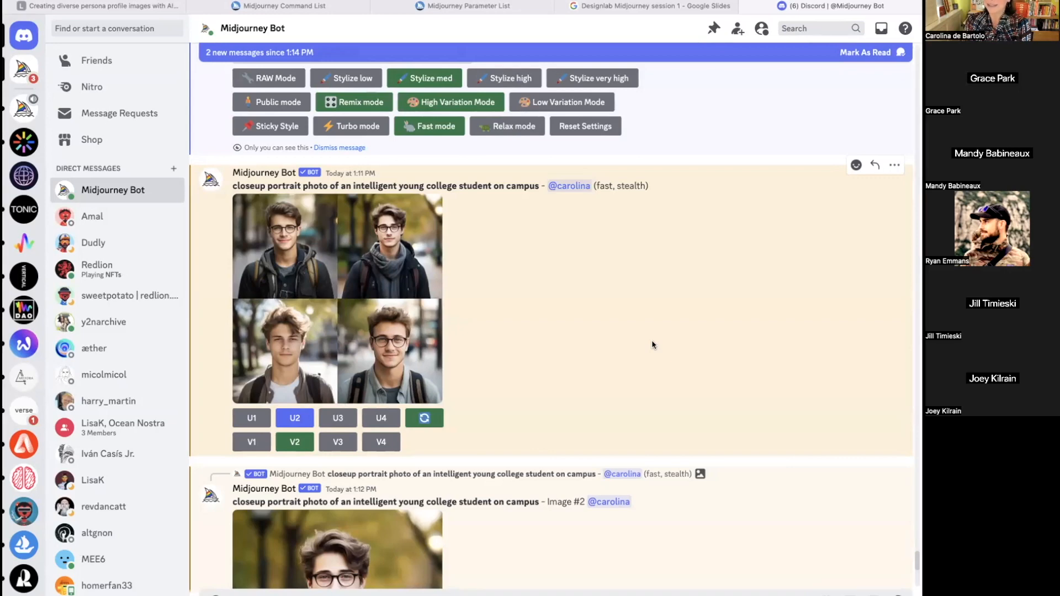
# Find the remixed grid of the Japanese college woman and enlarge it to examine the four portraits.
pyautogui.scroll(-1, 652, 345)
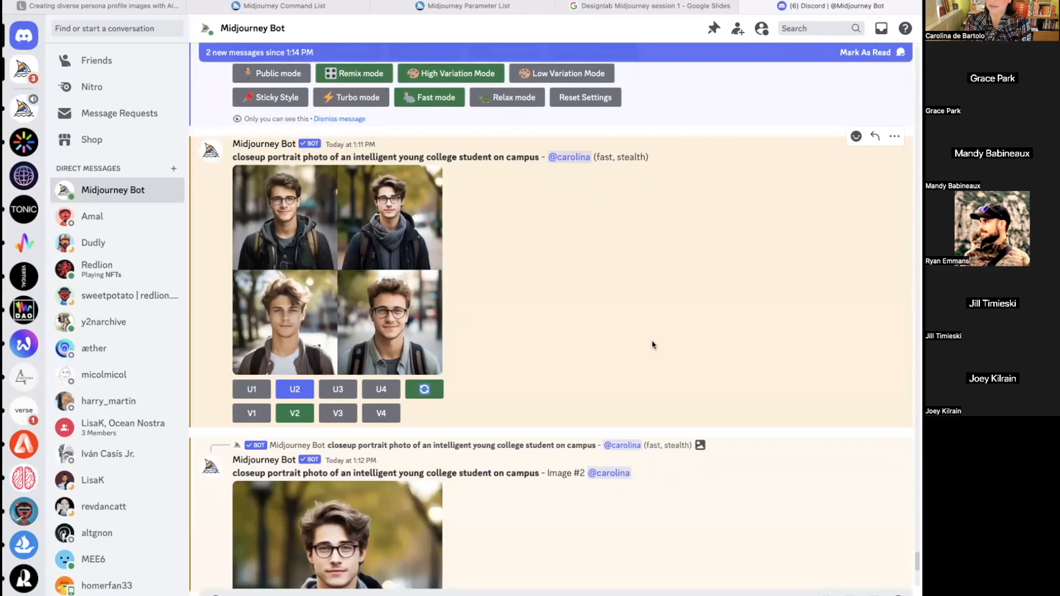
pyautogui.scroll(-3, 652, 345)
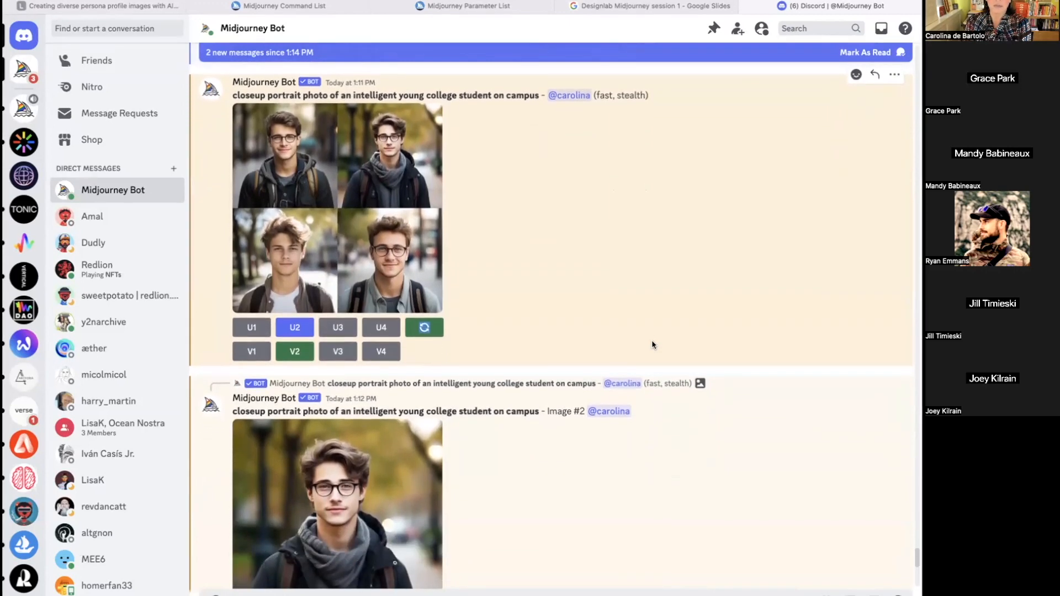
pyautogui.scroll(-5, 652, 344)
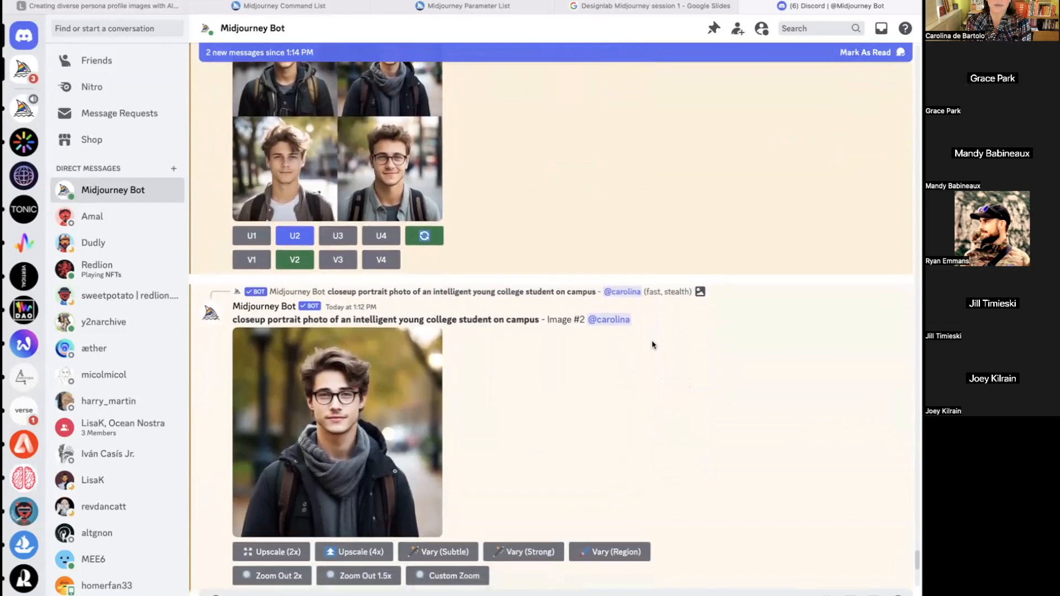
pyautogui.scroll(-13, 652, 344)
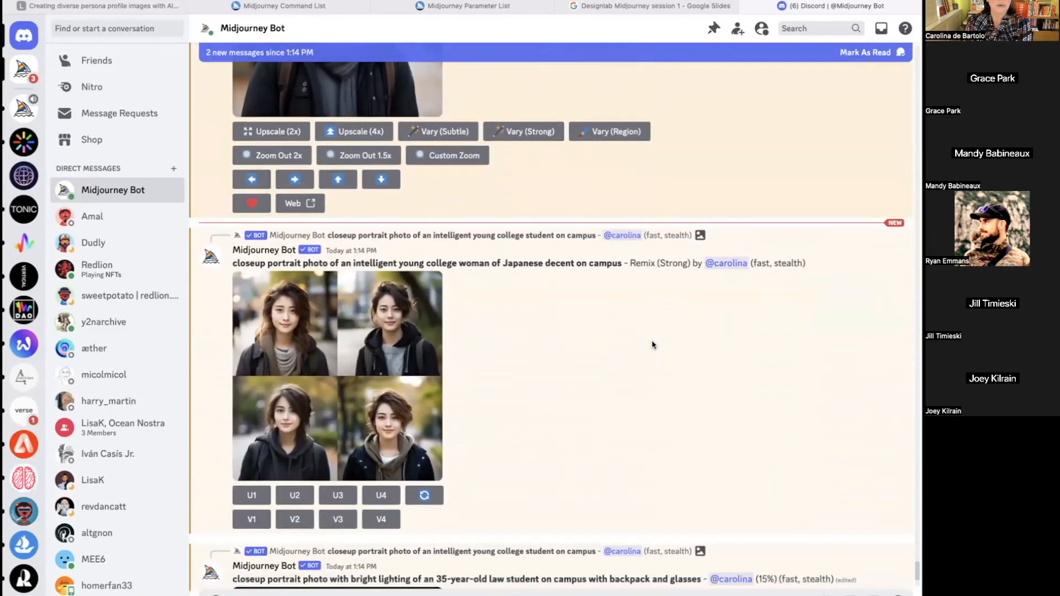
pyautogui.scroll(-1, 552, 338)
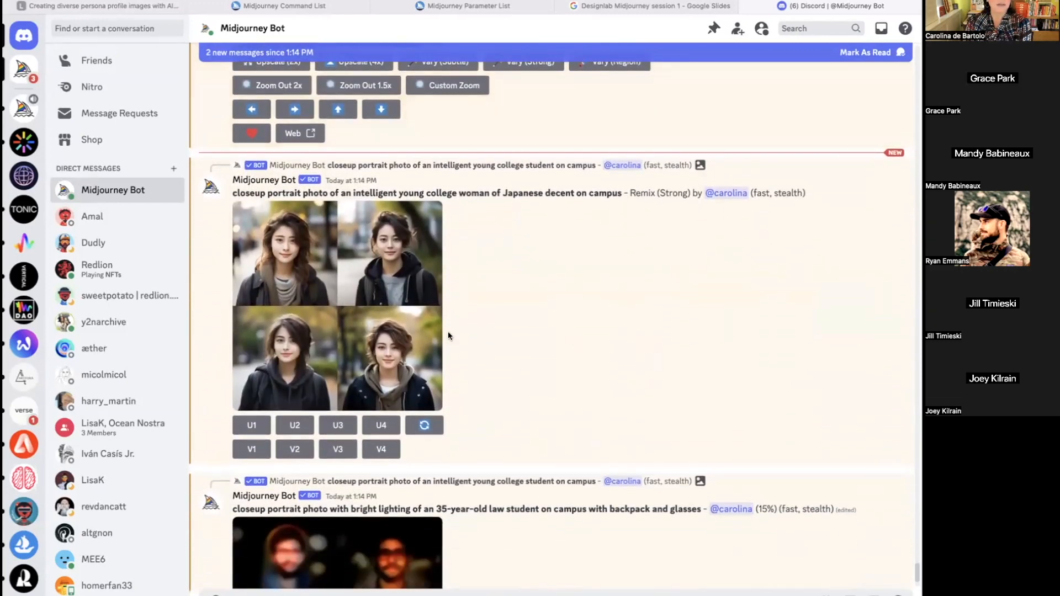
pyautogui.click(342, 331)
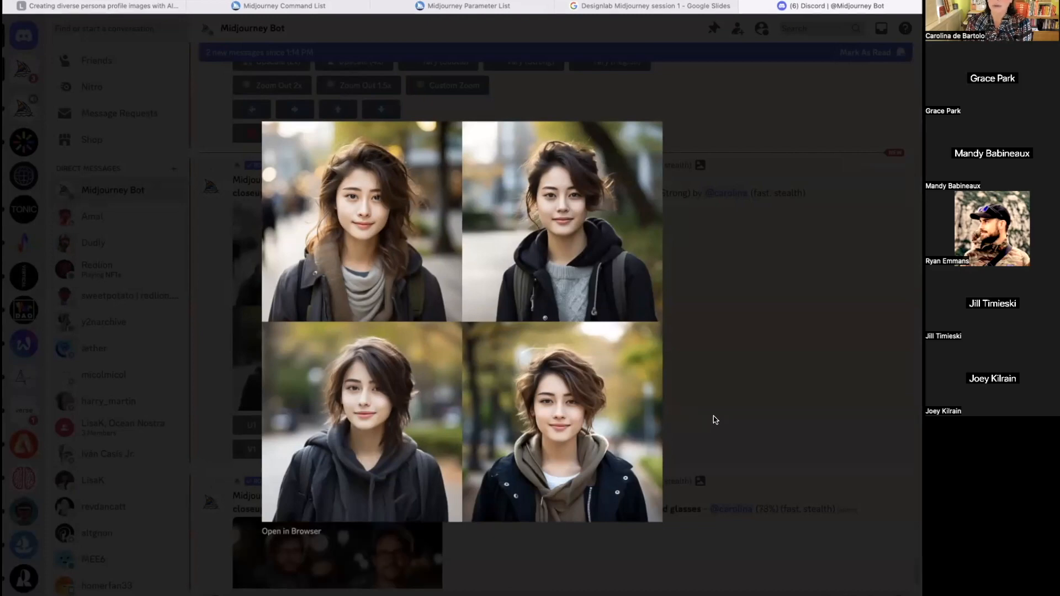
pyautogui.click(720, 417)
# Enlarge the grid of the 35-year-old law student to examine its lighting, backpacks and glasses.
pyautogui.scroll(-3, 721, 417)
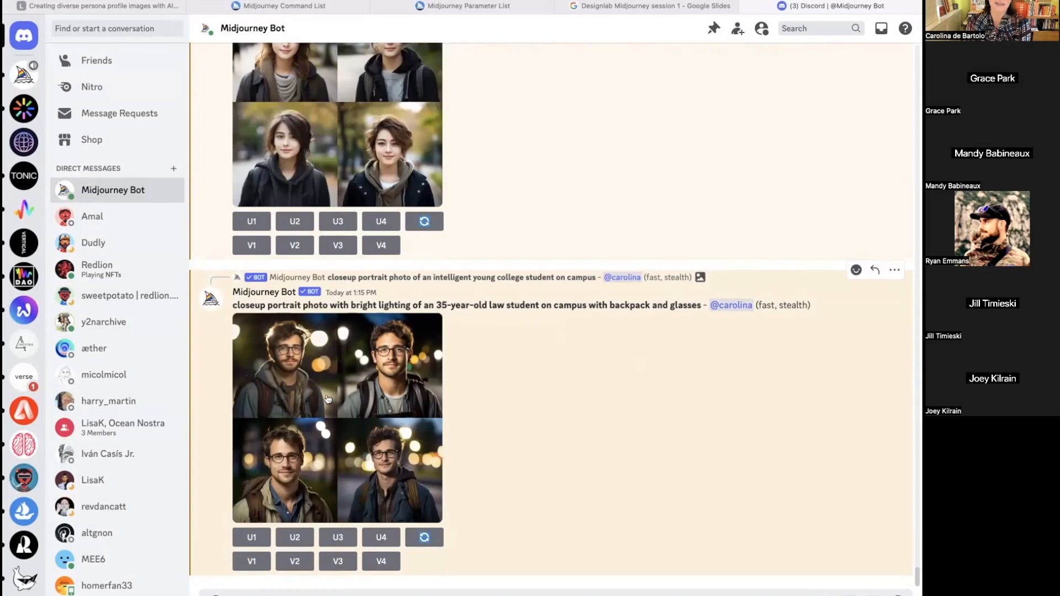
pyautogui.click(334, 438)
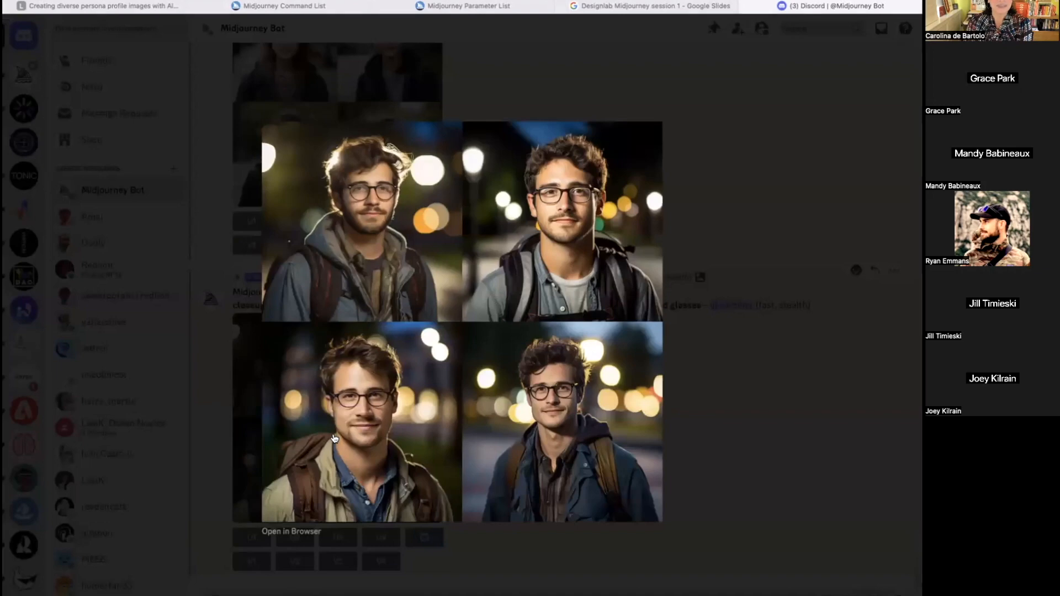
pyautogui.click(764, 430)
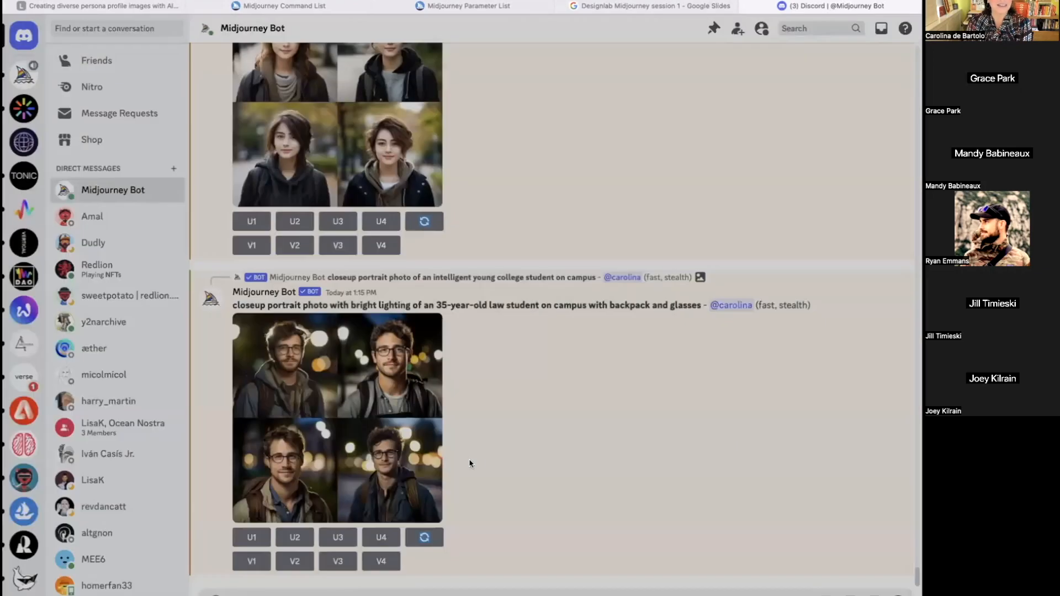
# Return to the remixed grid of the Japanese college woman and enlarge it again.
pyautogui.scroll(3, 469, 462)
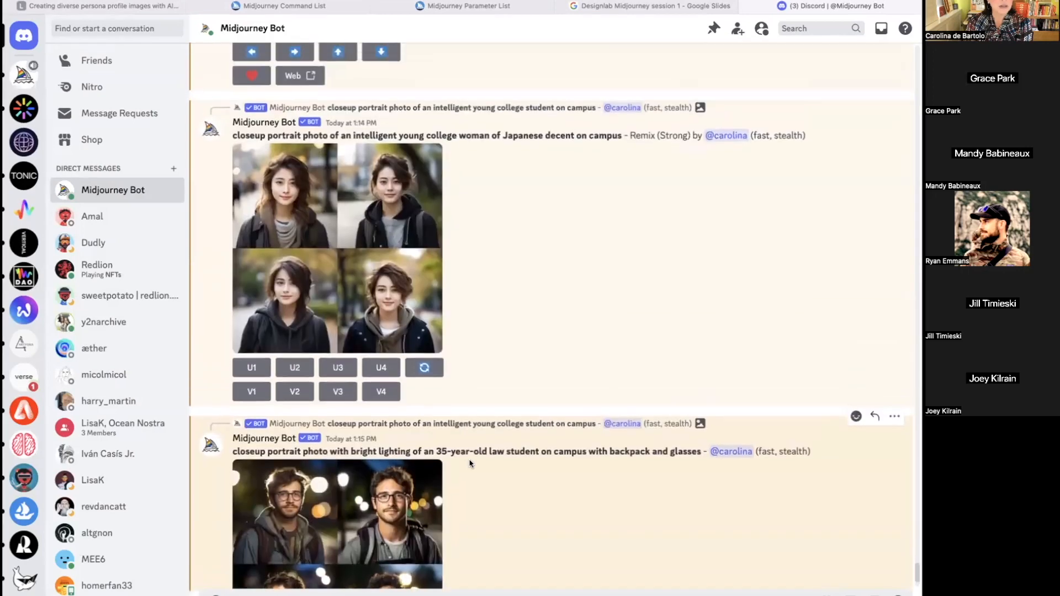
pyautogui.click(386, 268)
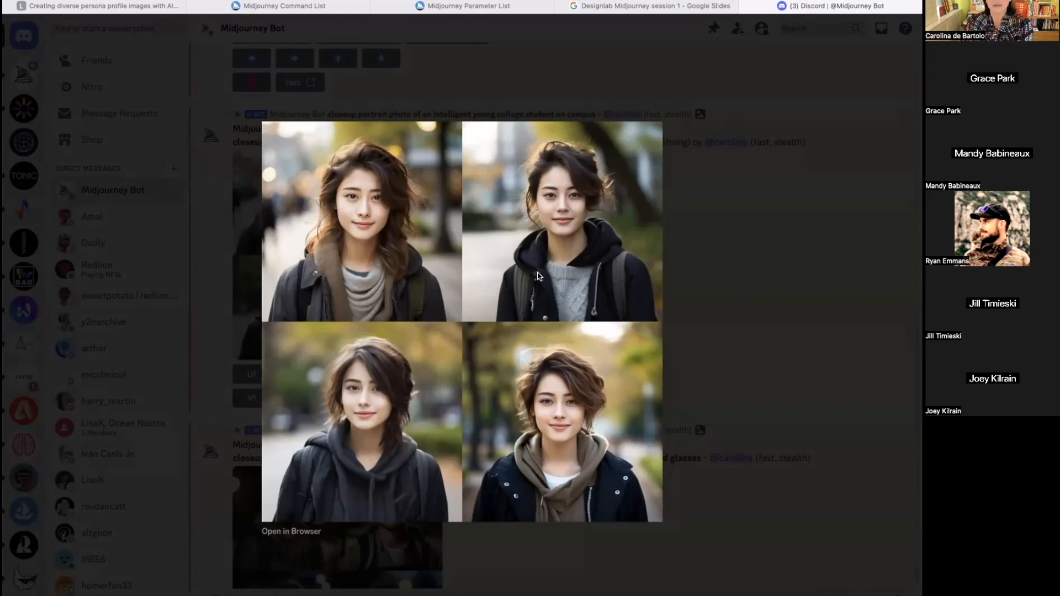
# Close the enlarged grid and upscale the second portrait of the Japanese college woman.
pyautogui.click(781, 270)
pyautogui.scroll(-5, 682, 449)
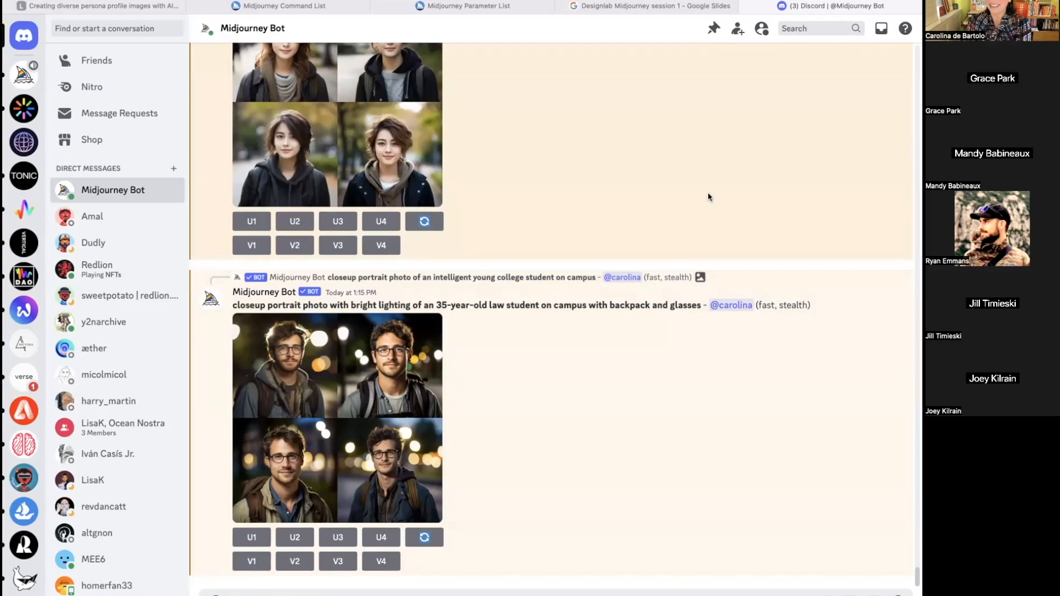
pyautogui.scroll(3, 557, 398)
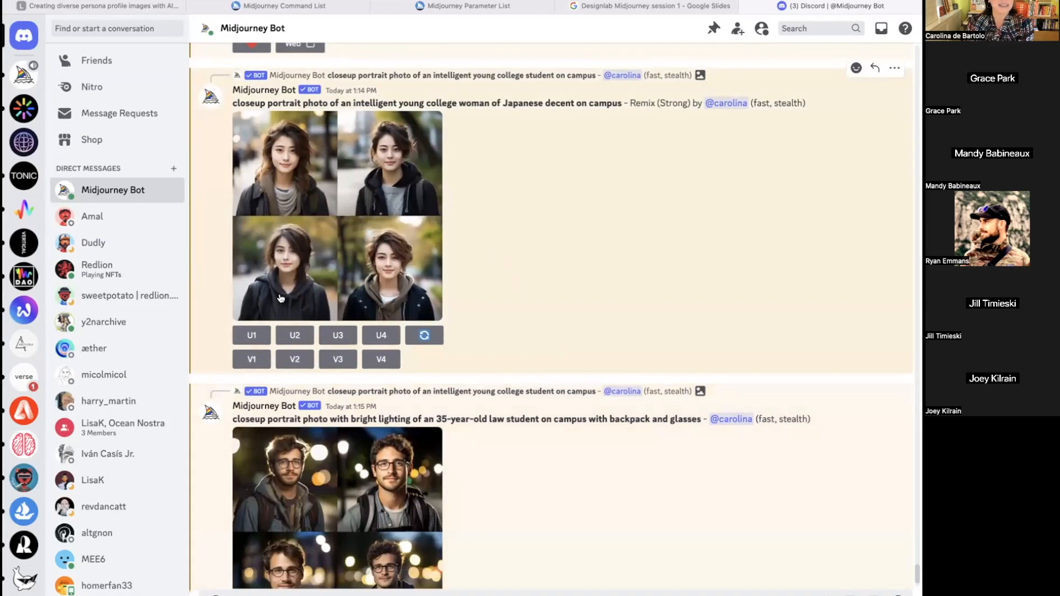
pyautogui.click(294, 335)
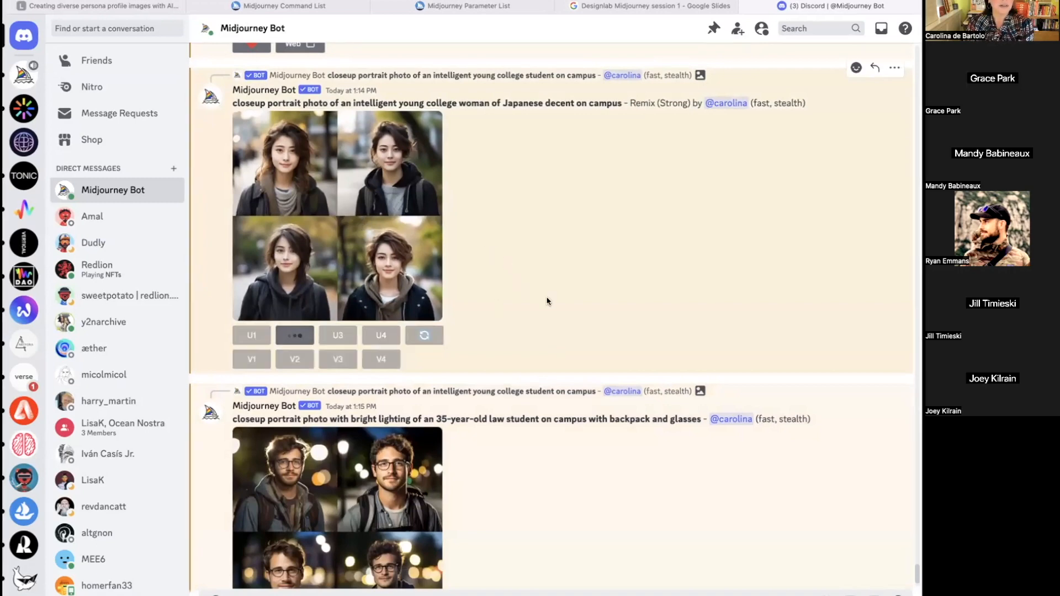
# Remix the upscaled portrait with Vary (Strong), inserting "vintage" before "portrait photo" in the prompt, and submit it.
pyautogui.scroll(-10, 547, 301)
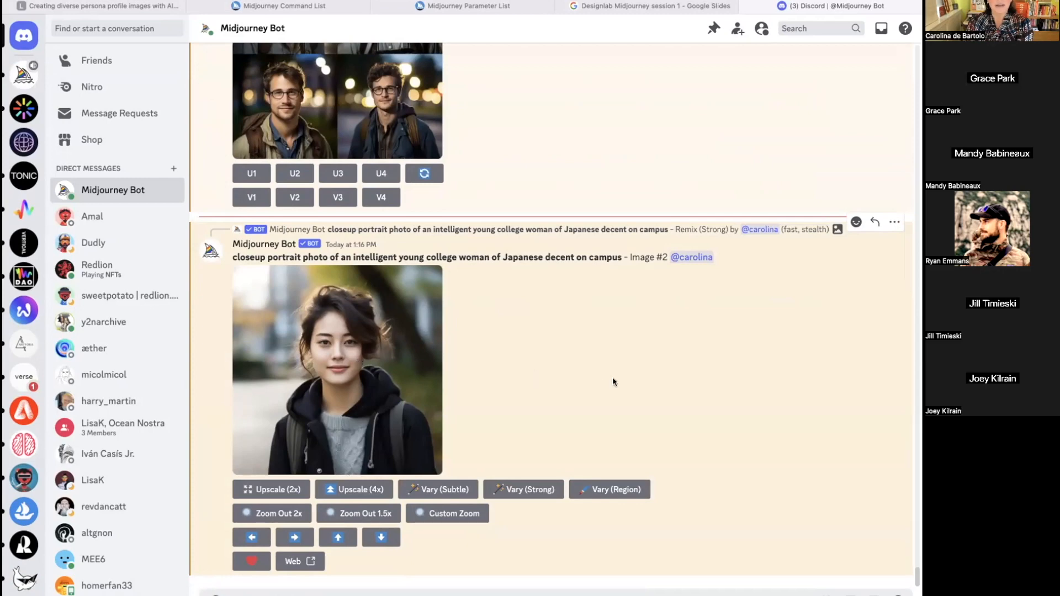
pyautogui.click(516, 490)
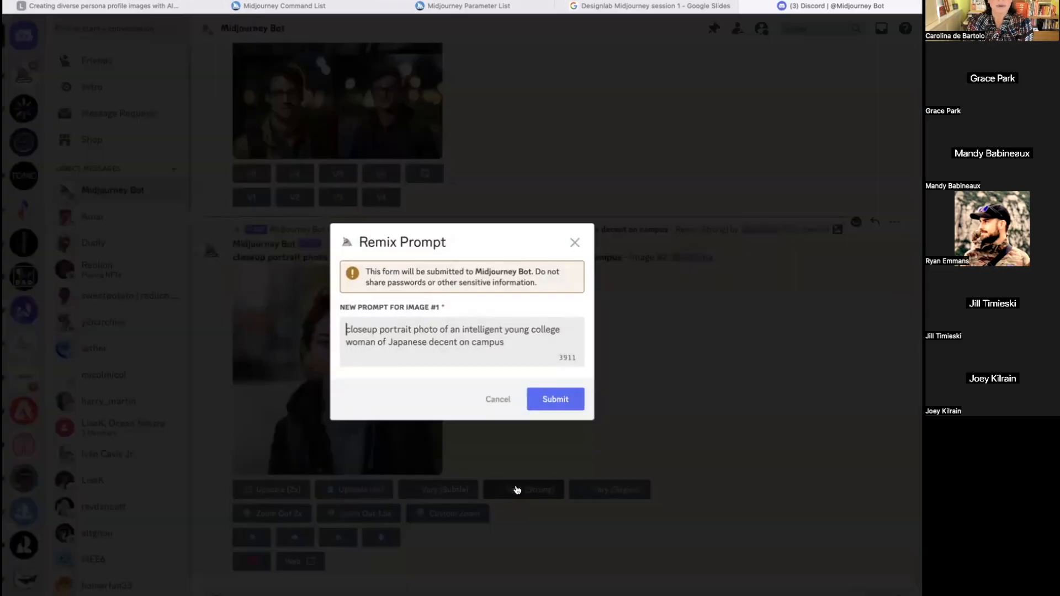
pyautogui.click(378, 329)
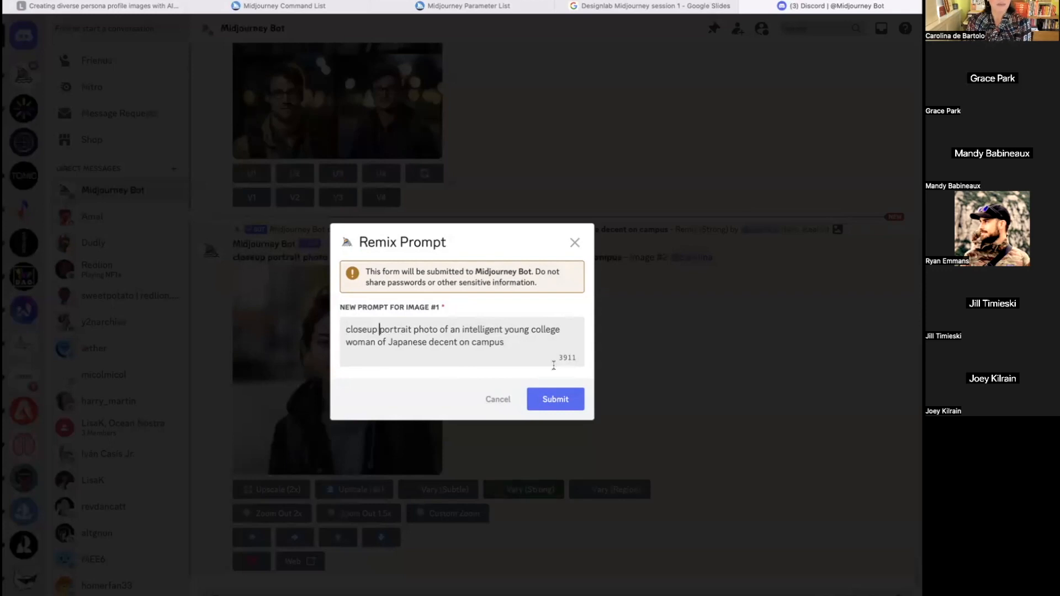
pyautogui.write('vintage')
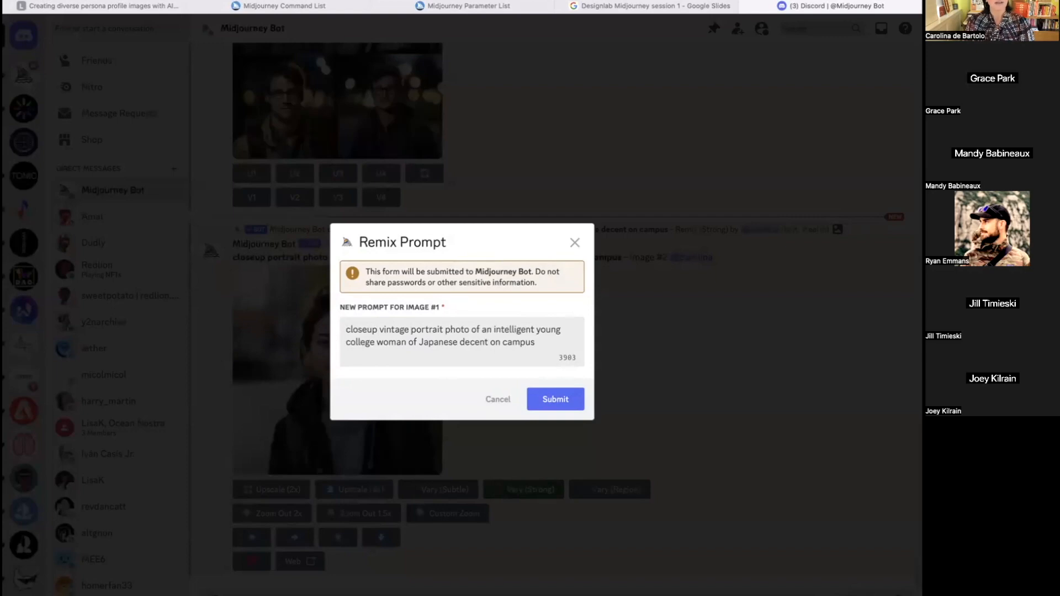
pyautogui.click(563, 399)
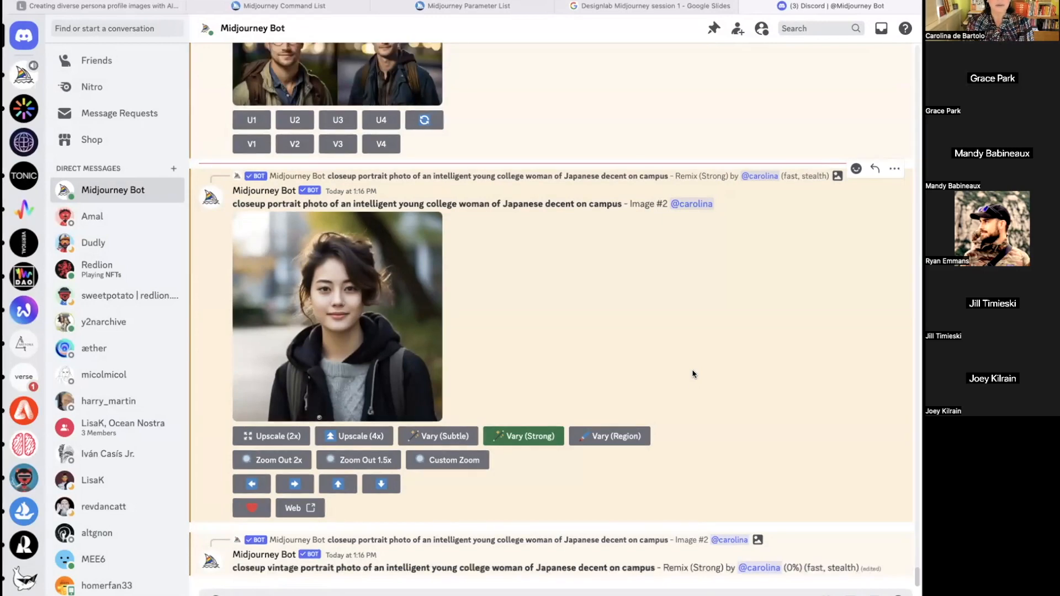
# View the upscaled portrait enlarged, and extend it downward with Pan Down, submitting the prompt as it is.
pyautogui.click(366, 298)
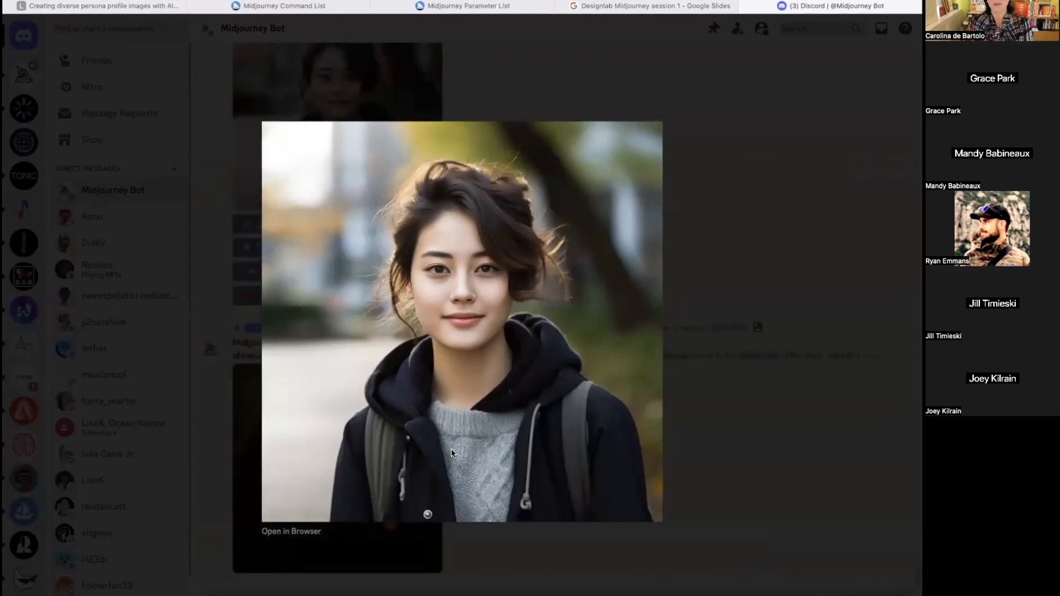
pyautogui.click(760, 449)
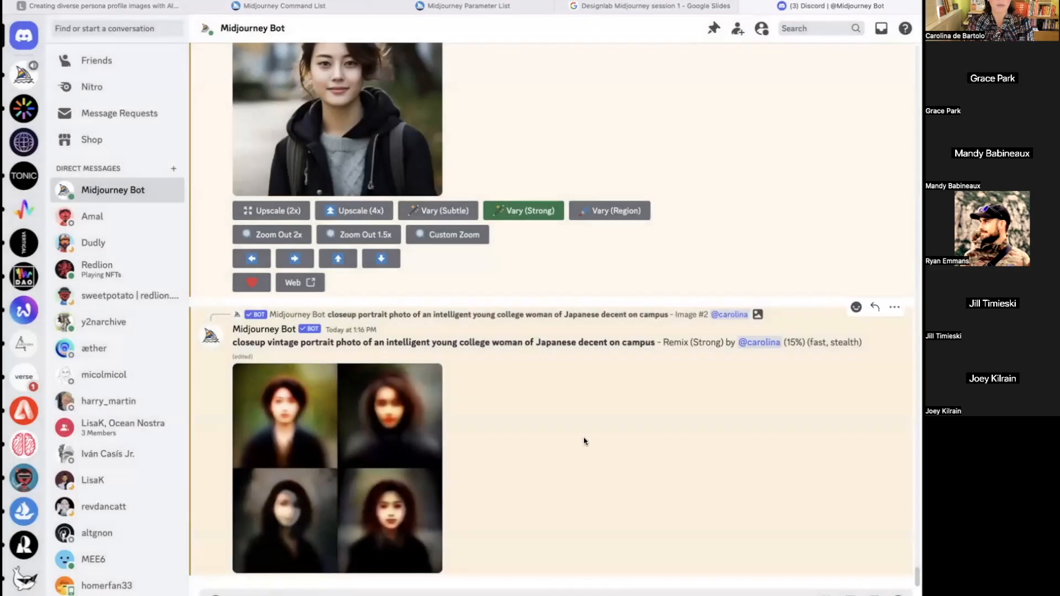
pyautogui.scroll(4, 584, 441)
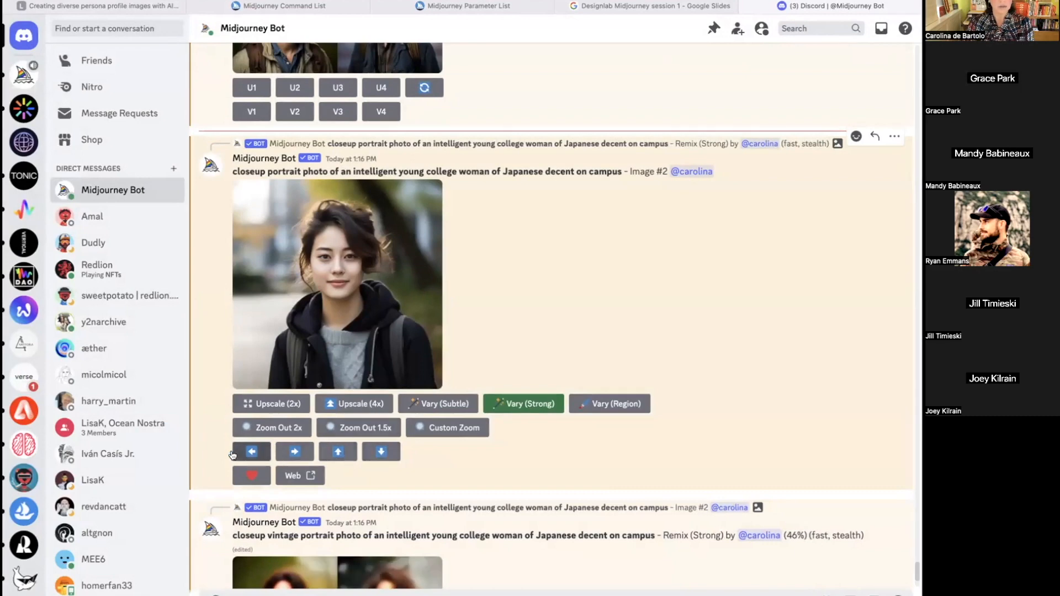
pyautogui.click(380, 452)
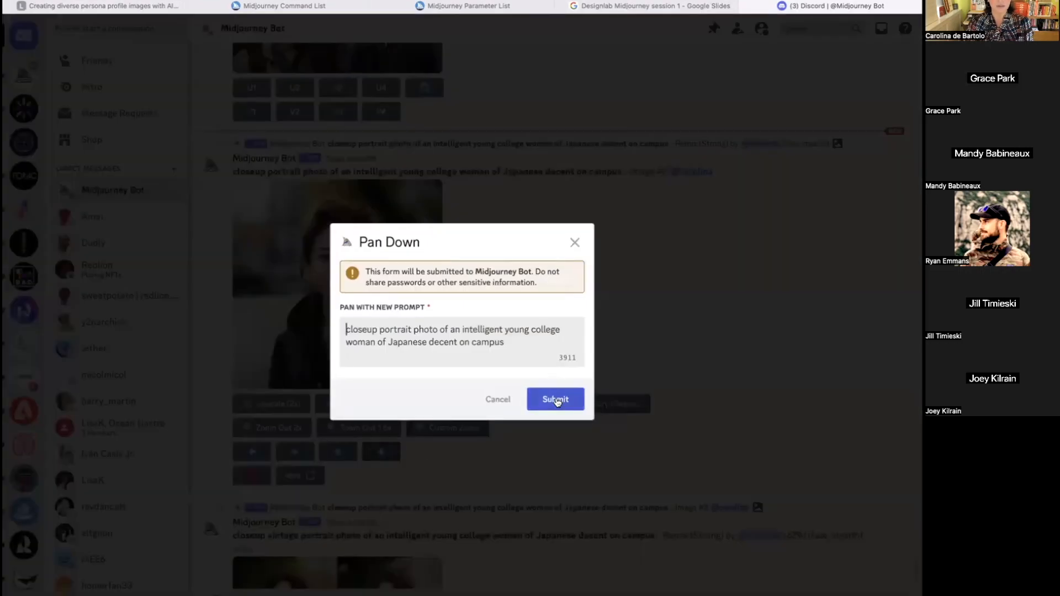
pyautogui.click(555, 400)
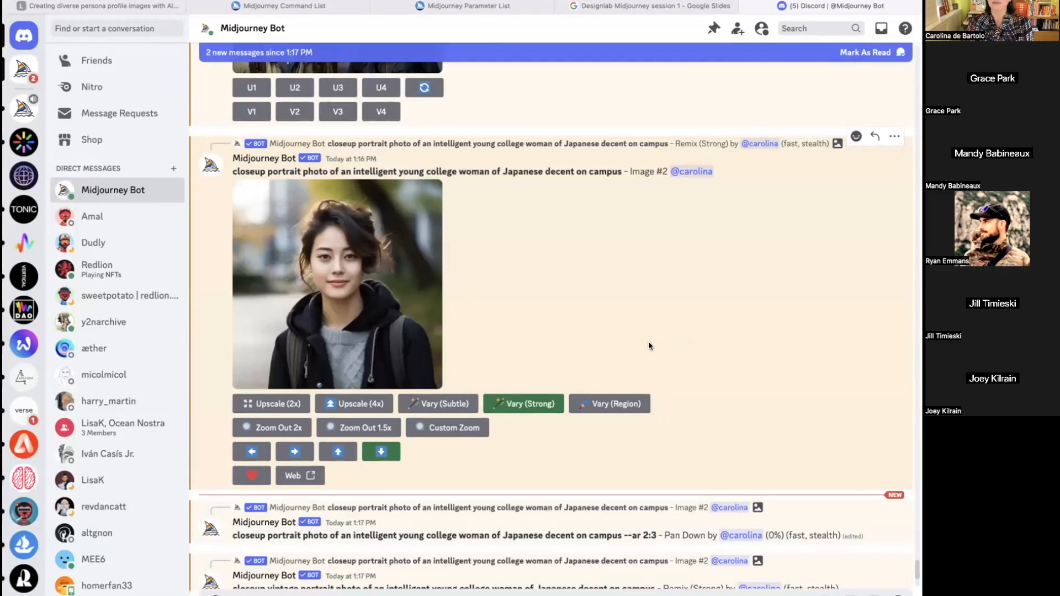
# Enlarge the vintage remix grid to examine the style of its four portraits.
pyautogui.scroll(-3, 648, 341)
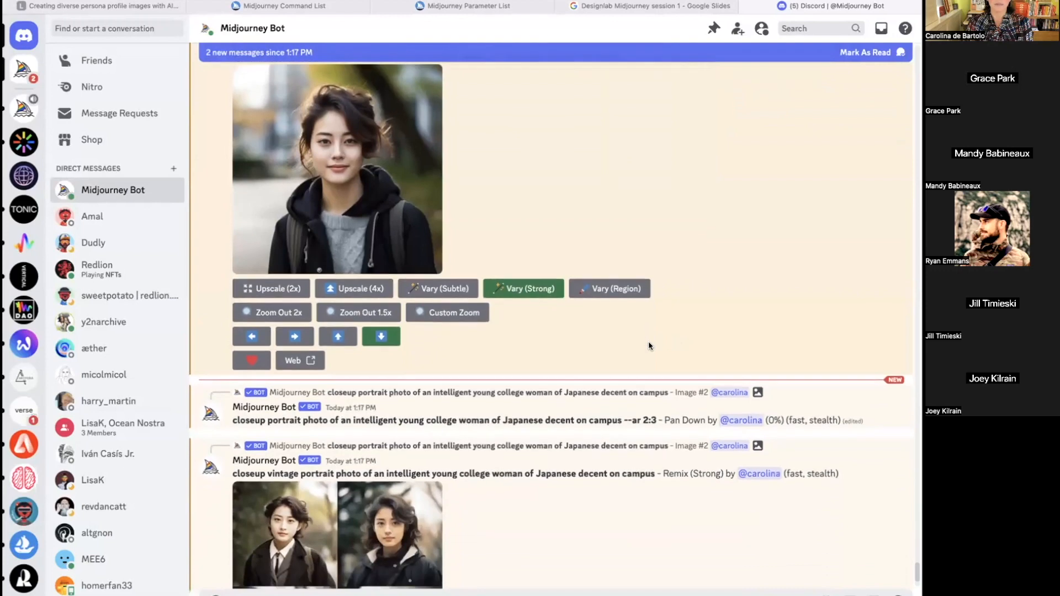
pyautogui.scroll(-3, 649, 344)
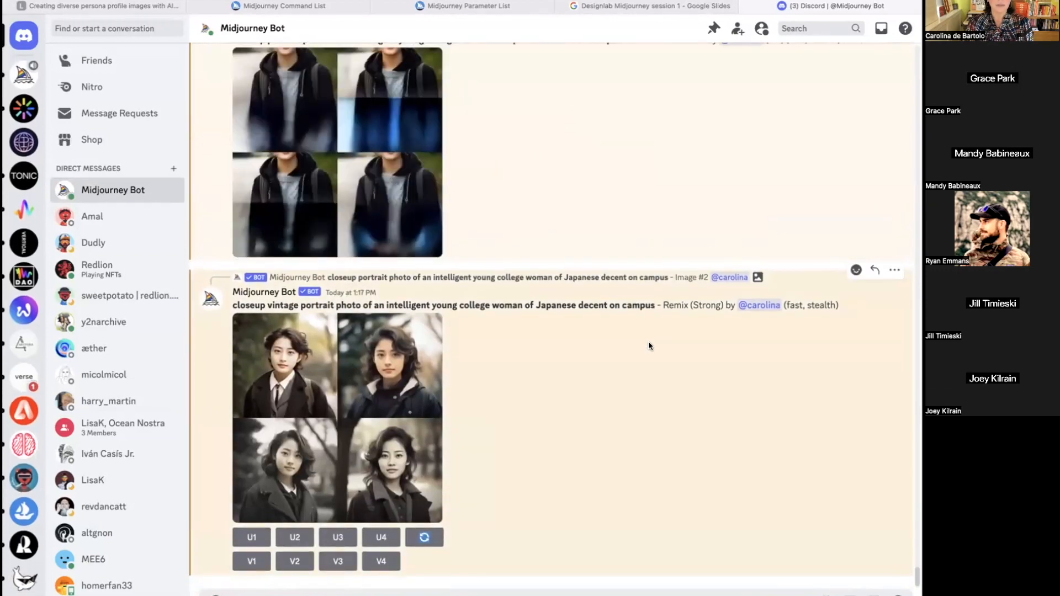
pyautogui.click(372, 467)
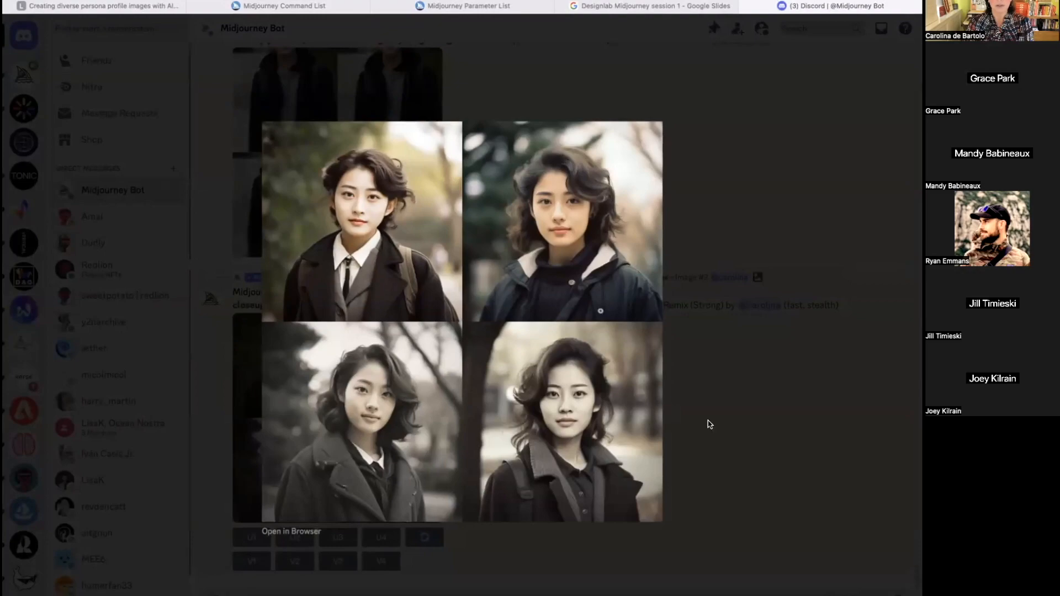
pyautogui.click(744, 424)
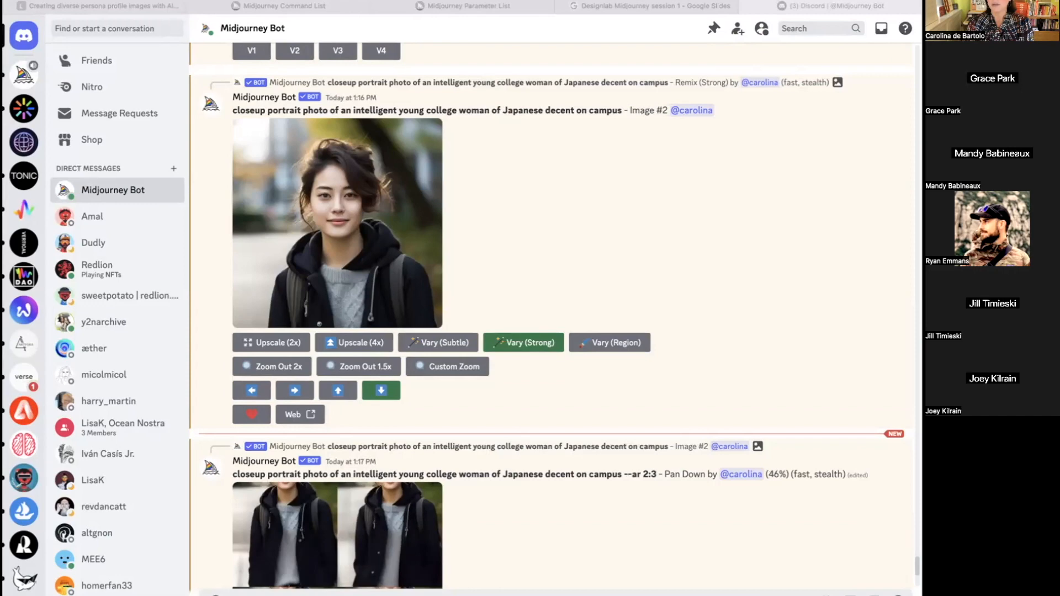
# Remix the upscaled portrait with Vary (Subtle), inserting "Kodak Ektachrome E100" after "closeup portrait photo" in the prompt, and submit it.
pyautogui.click(809, 234)
pyautogui.scroll(2, 599, 264)
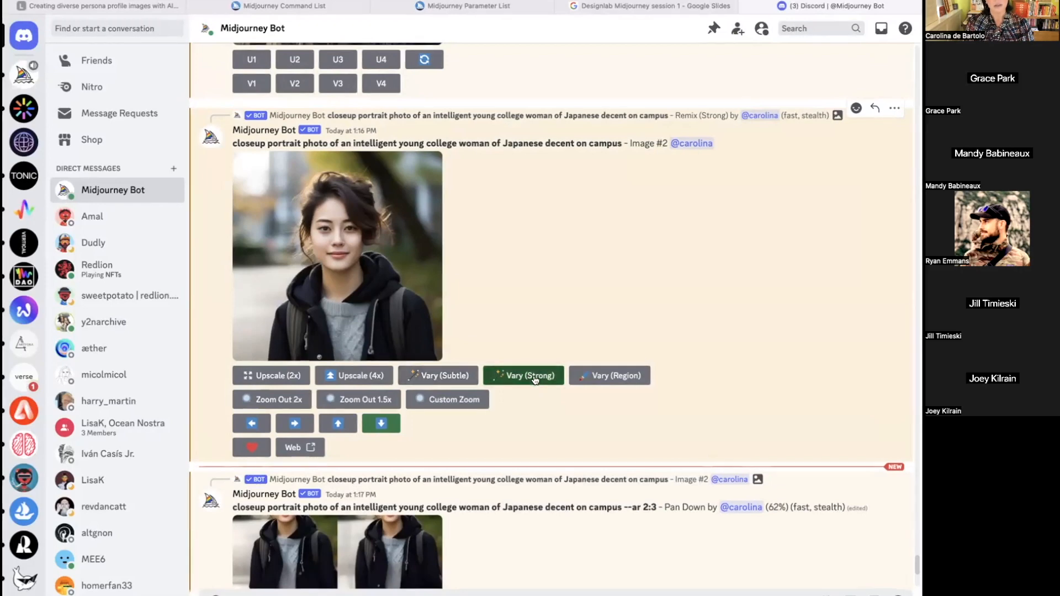
pyautogui.click(451, 376)
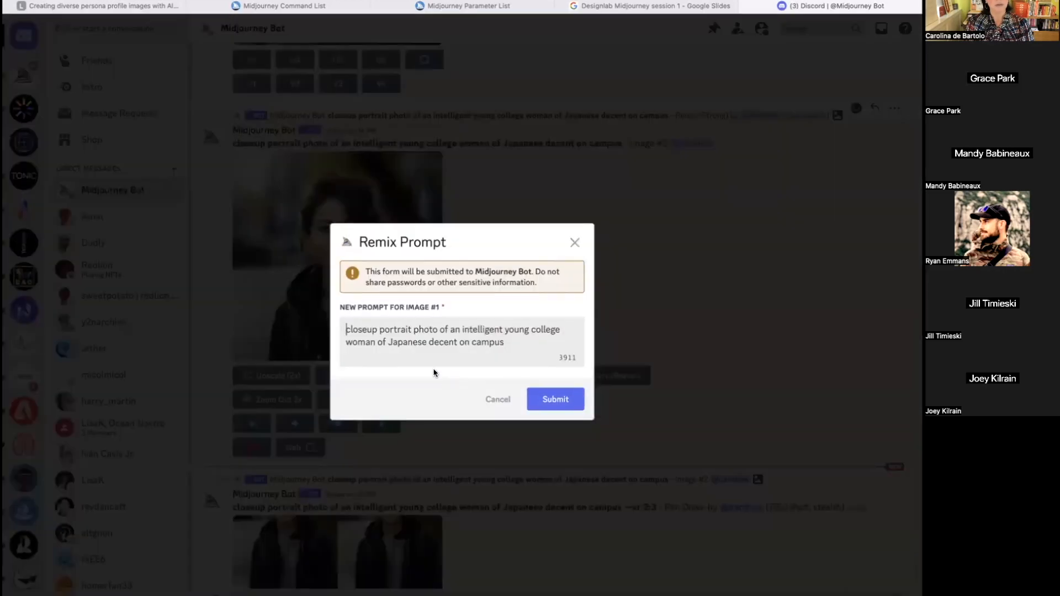
pyautogui.click(440, 329)
pyautogui.write('Kodak Ektachrome E100')
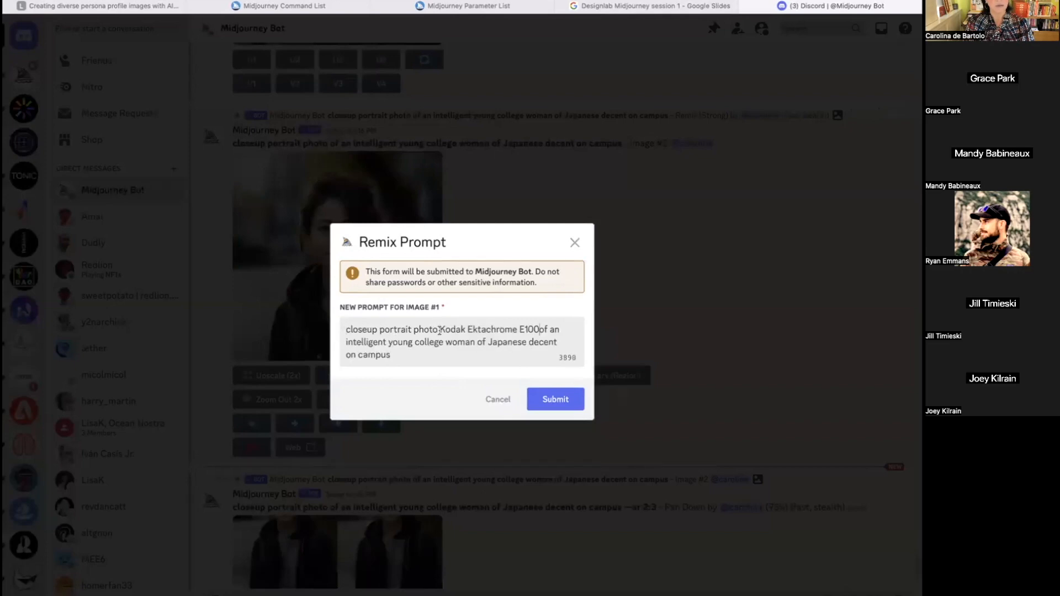
pyautogui.click(547, 400)
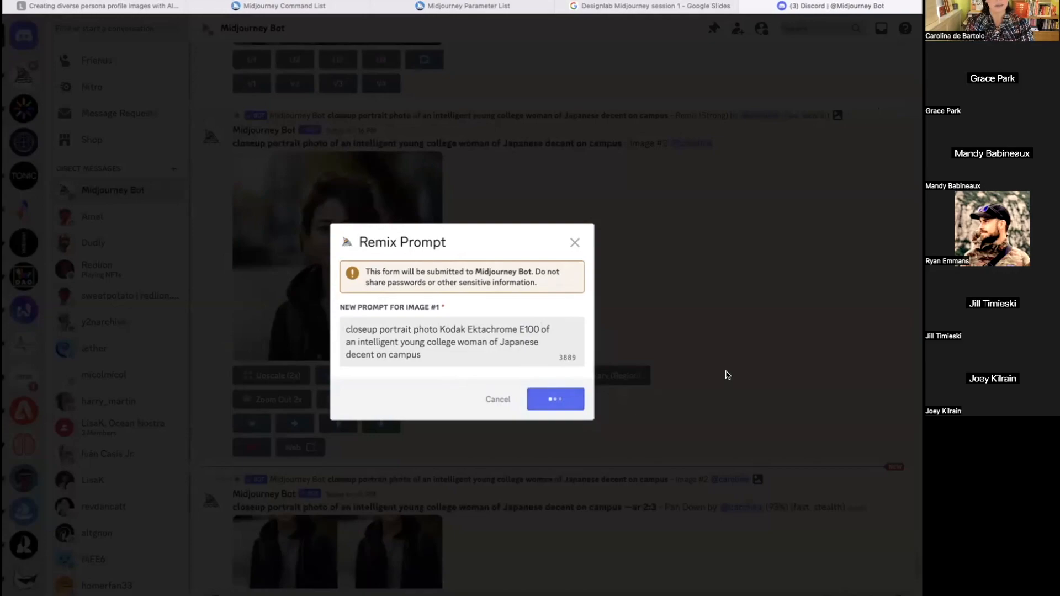
# Enlarge the Pan Down grid to examine how the clothing is extended below the portrait.
pyautogui.scroll(-7, 727, 376)
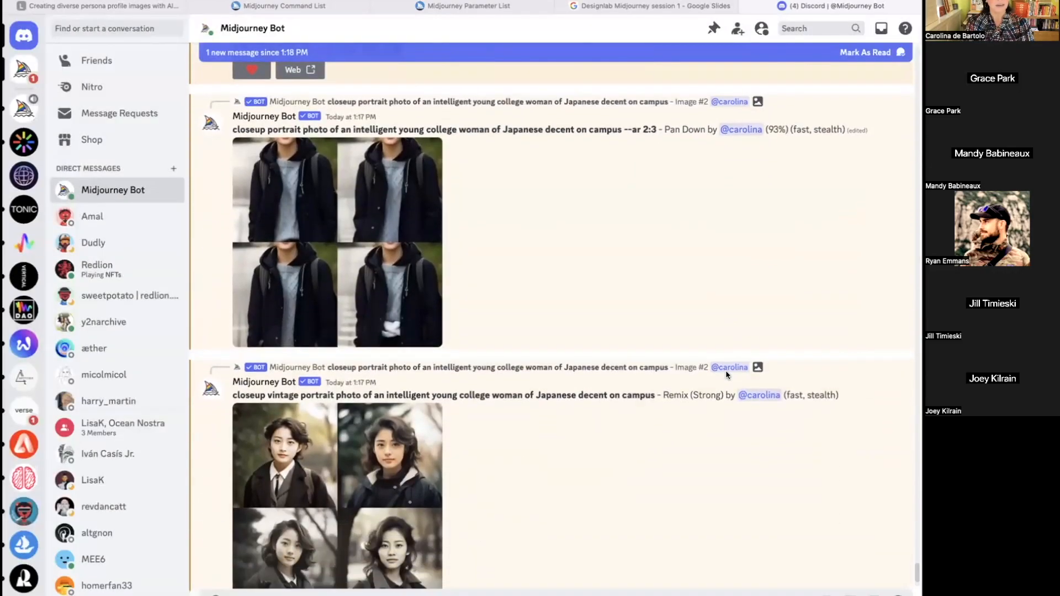
pyautogui.click(349, 294)
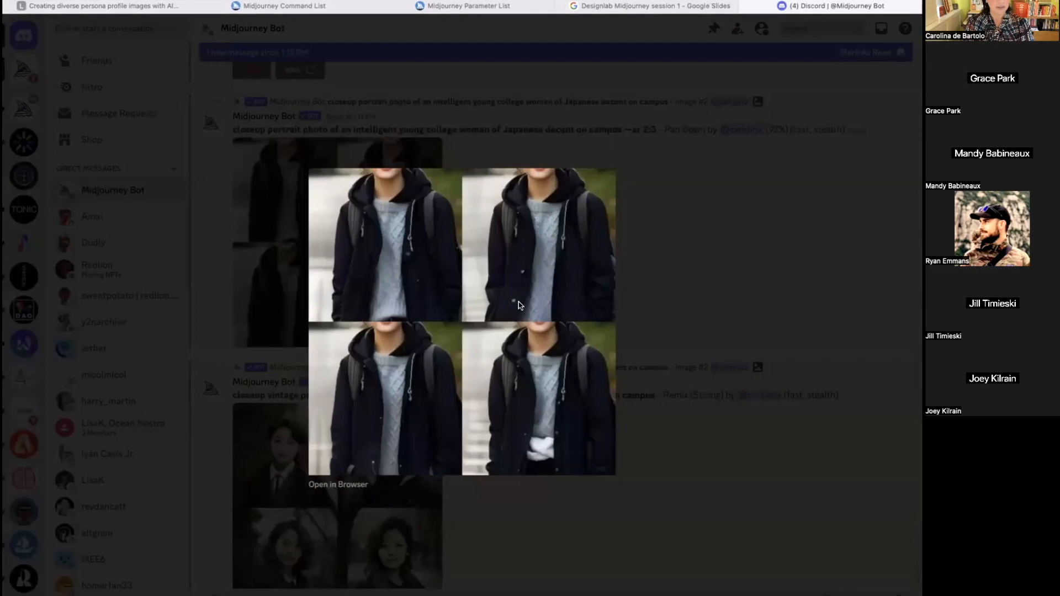
pyautogui.click(670, 309)
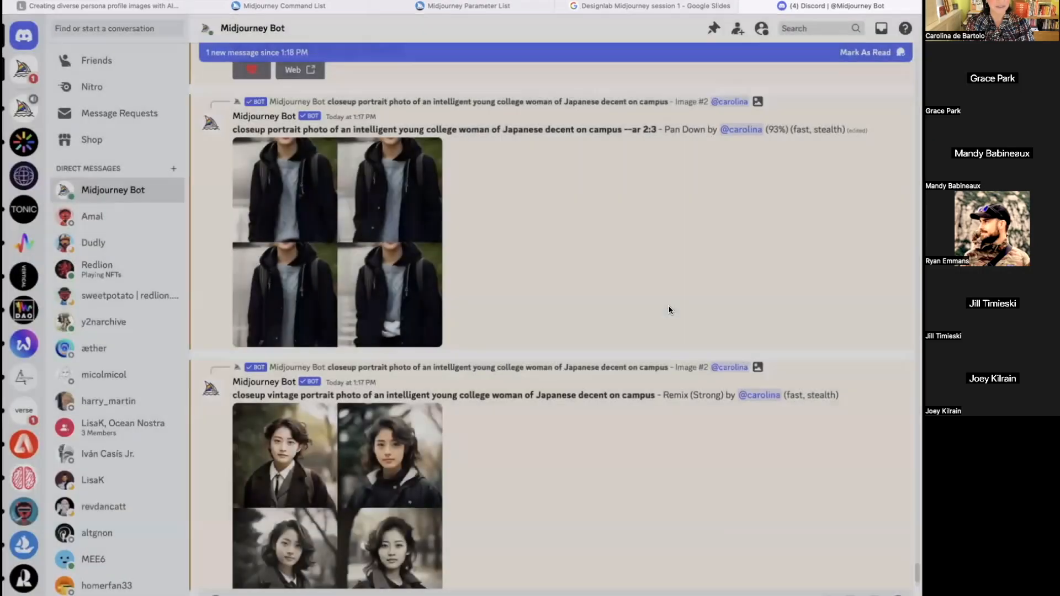
pyautogui.click(400, 298)
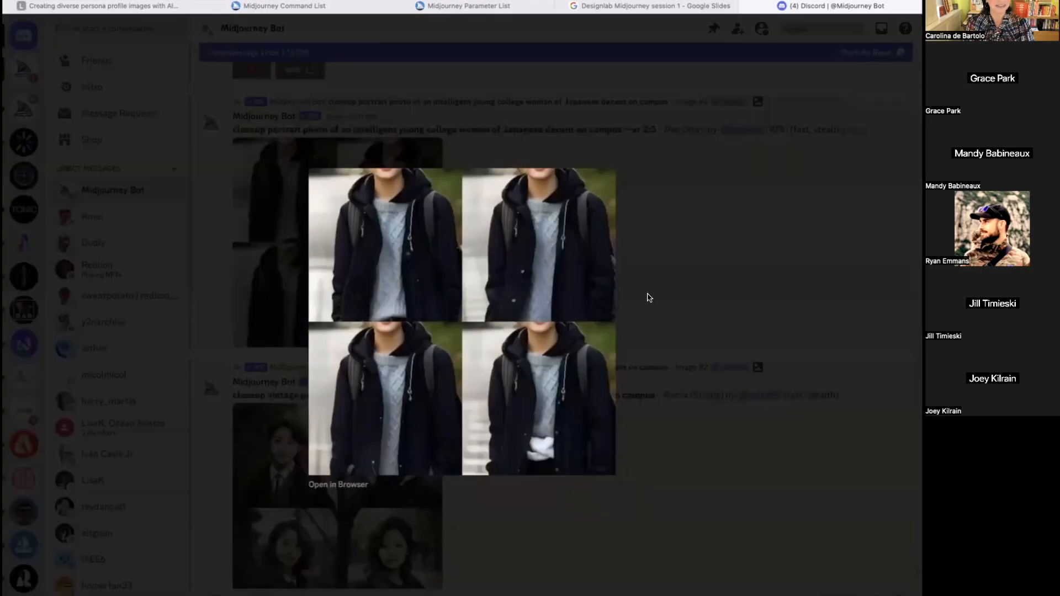
pyautogui.click(680, 298)
# Look over the Kodak Ektachrome preview and enlarge the upscaled source portrait for comparison.
pyautogui.scroll(-10, 680, 298)
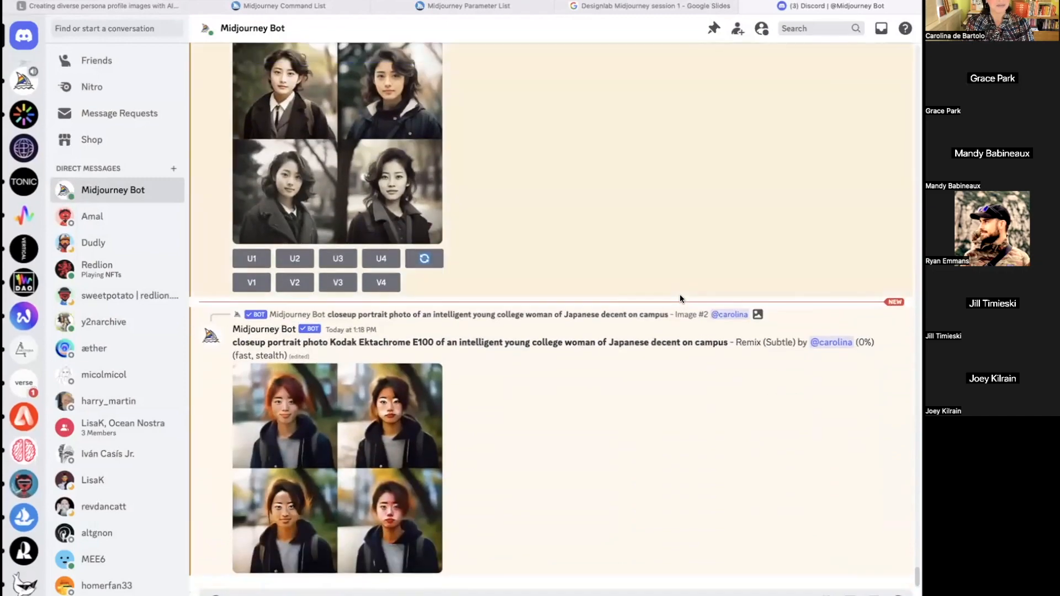
pyautogui.scroll(8, 589, 463)
pyautogui.scroll(6, 590, 463)
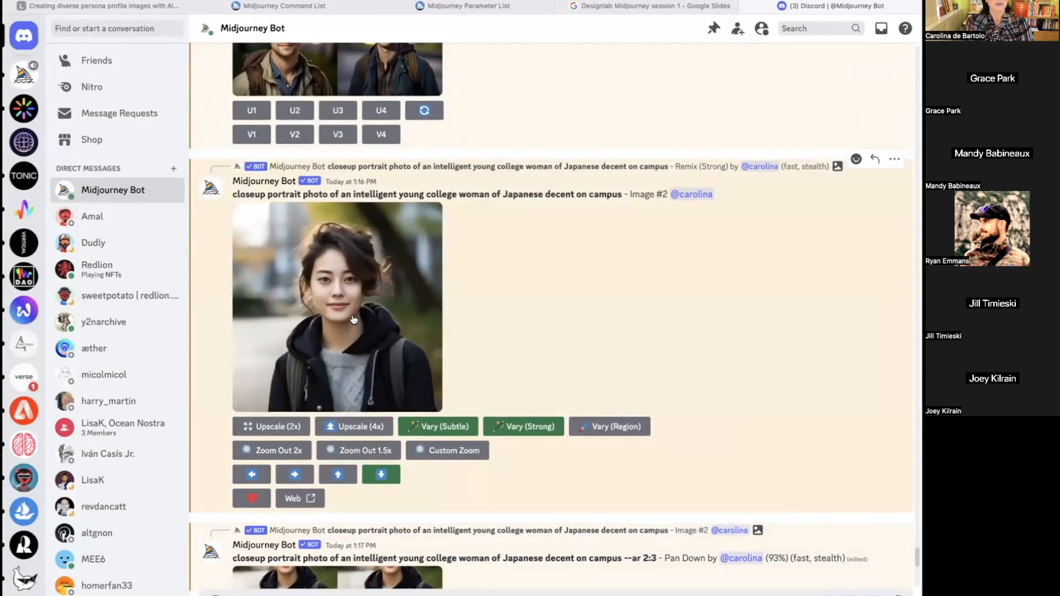
pyautogui.click(369, 322)
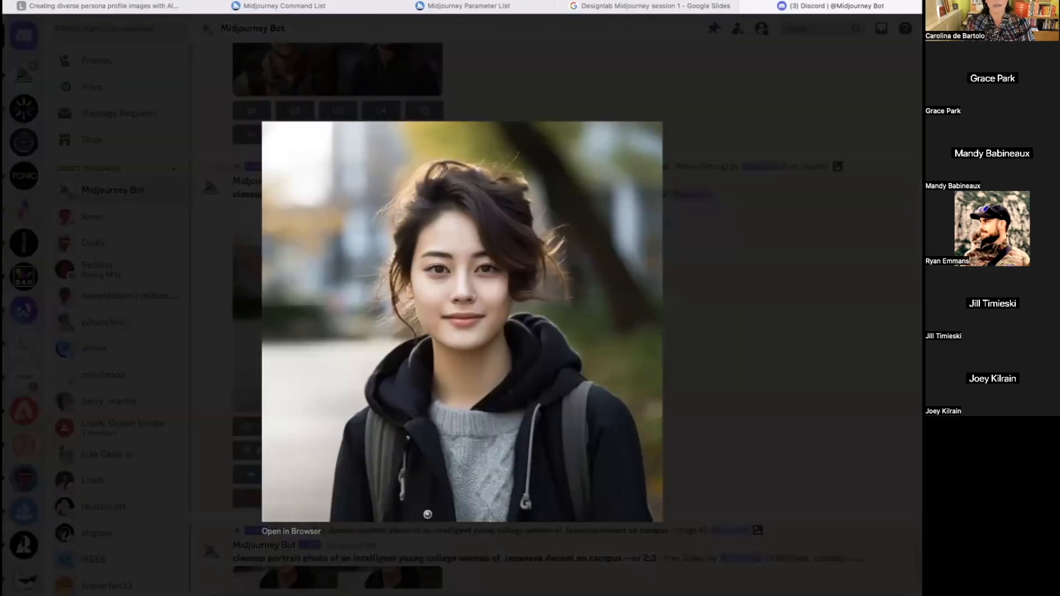
pyautogui.click(764, 421)
# Review the newer variations and enlarge the four-portrait remix grid that the upscaled image came from.
pyautogui.scroll(-10, 740, 417)
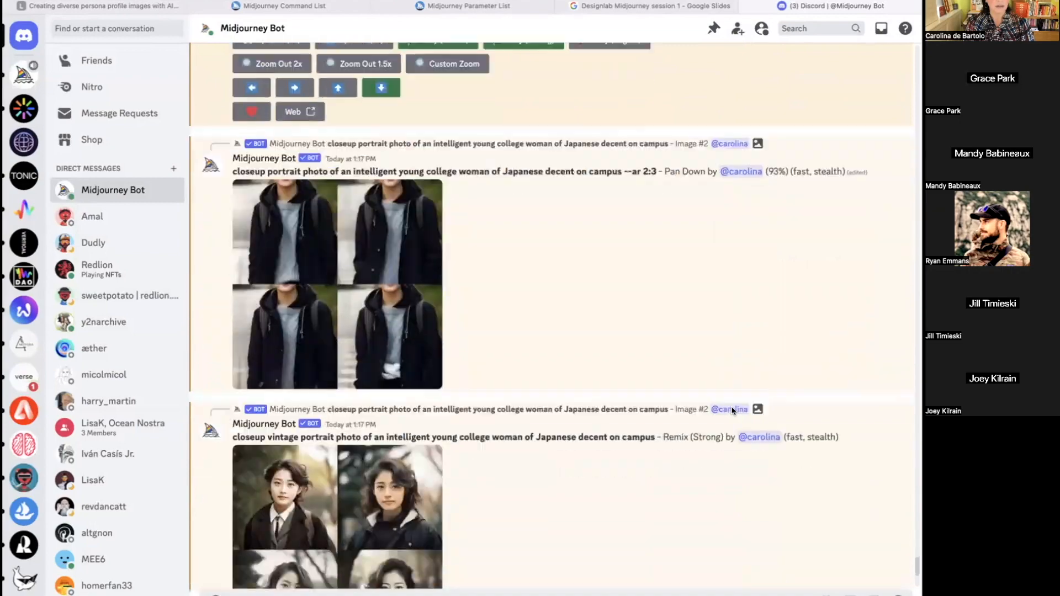
pyautogui.scroll(-3, 732, 410)
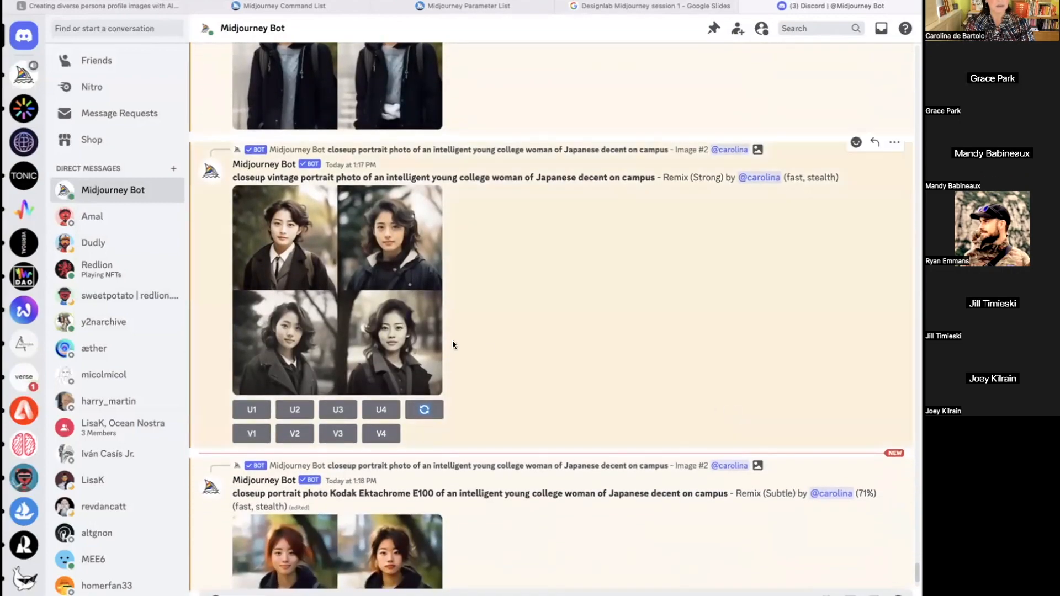
pyautogui.scroll(5, 565, 360)
pyautogui.scroll(-10, 565, 357)
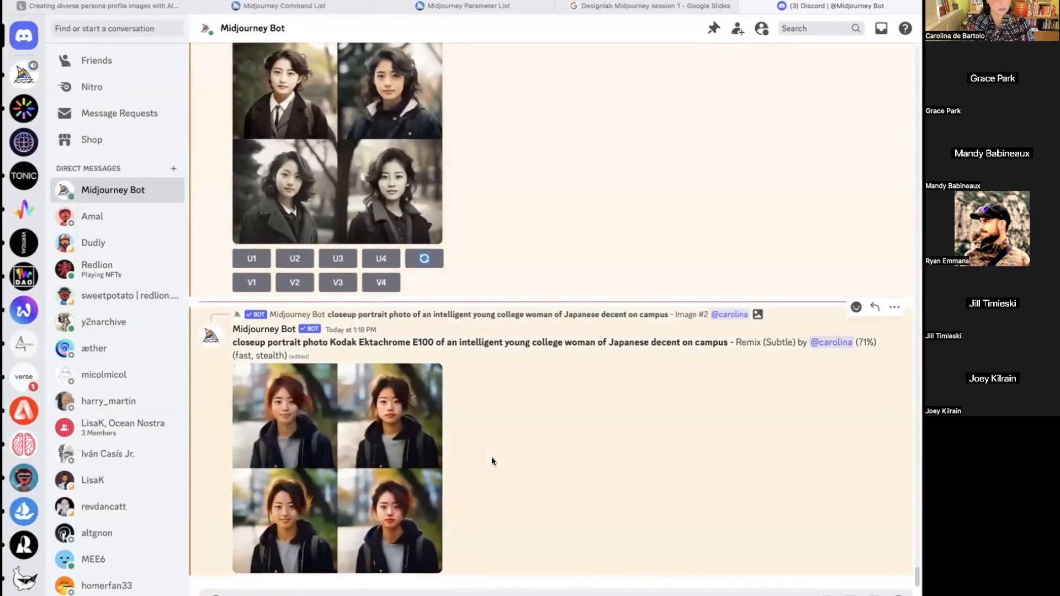
pyautogui.scroll(15, 491, 456)
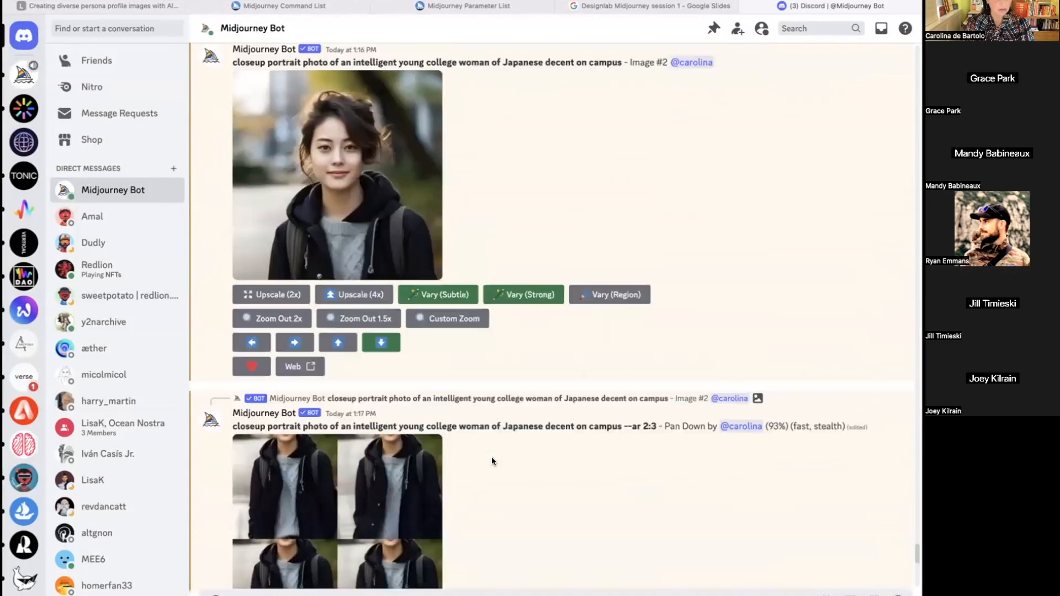
pyautogui.scroll(12, 492, 456)
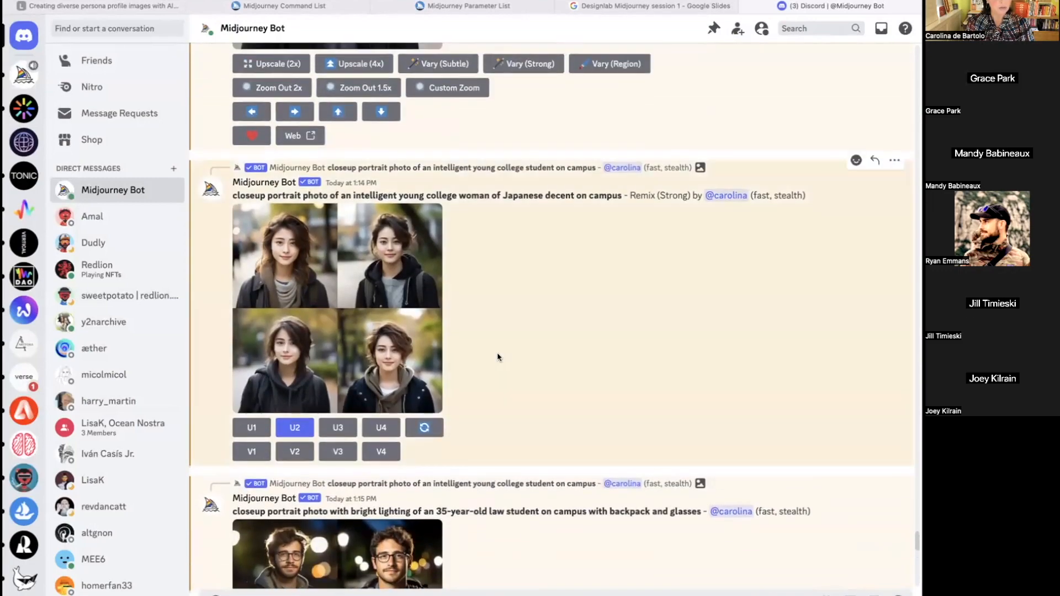
pyautogui.click(366, 348)
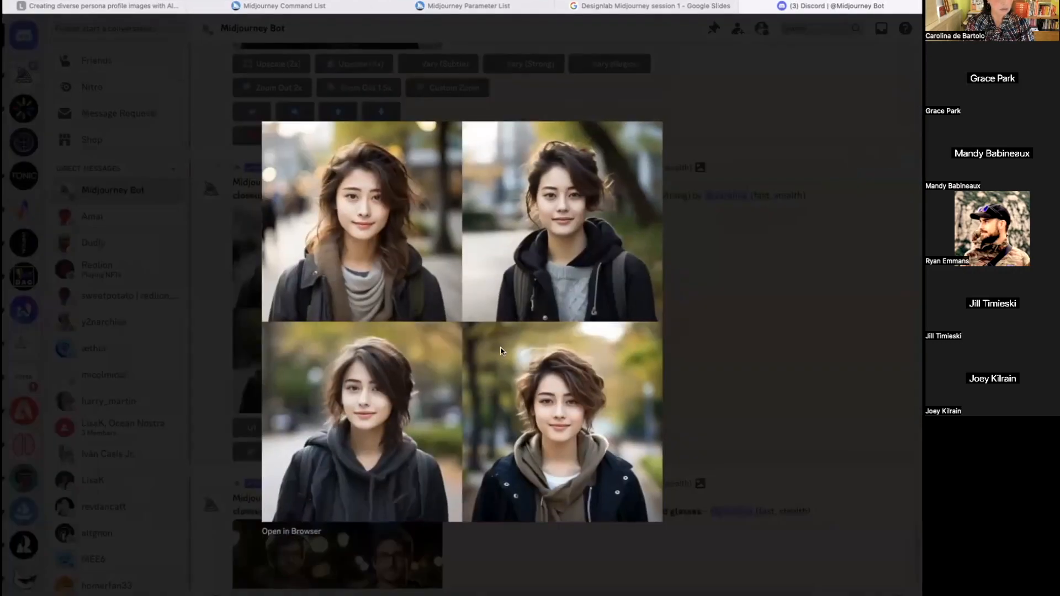
pyautogui.click(753, 342)
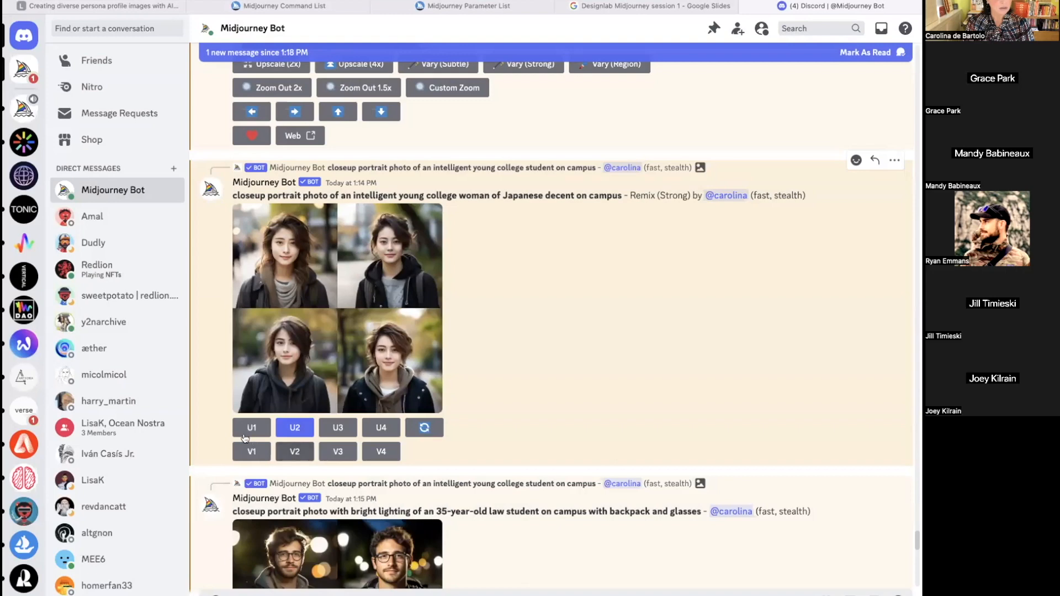
# Upscale the first portrait of the Japanese college woman Remix (Strong) grid and enlarge the result to inspect it.
pyautogui.click(247, 428)
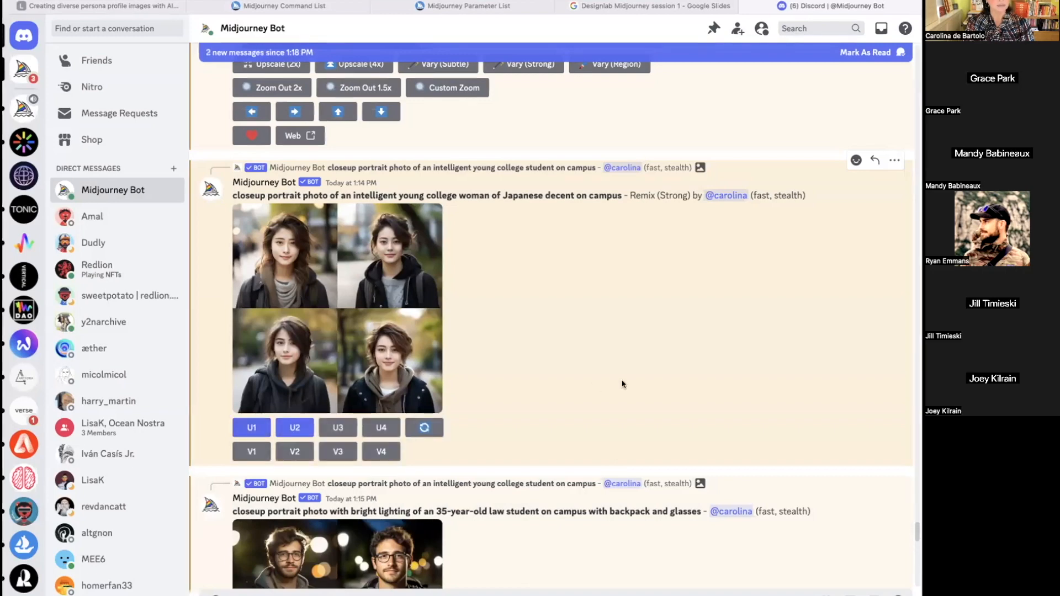
pyautogui.scroll(-15, 622, 383)
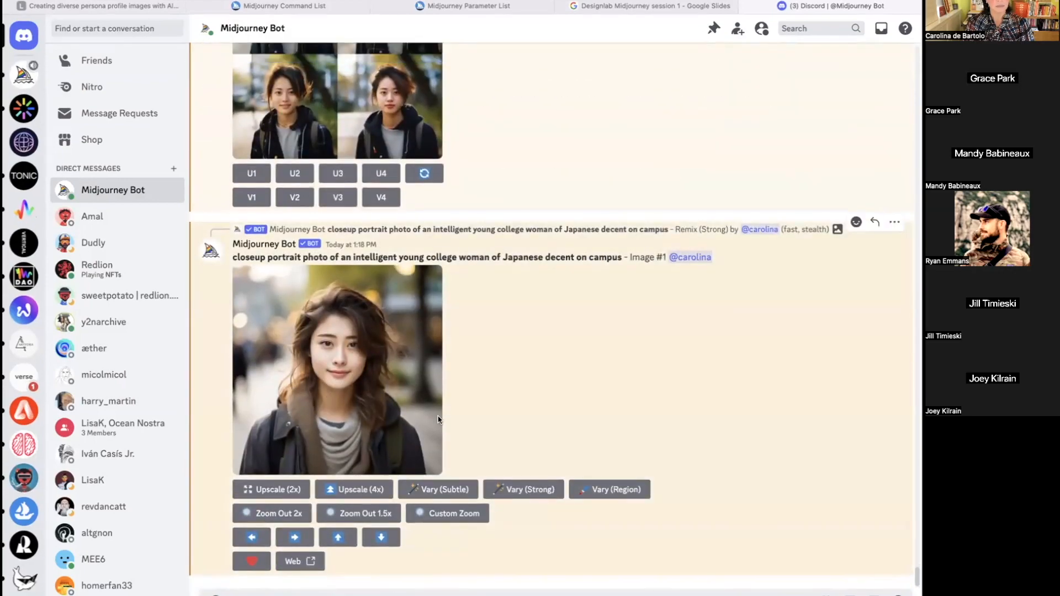
pyautogui.click(390, 407)
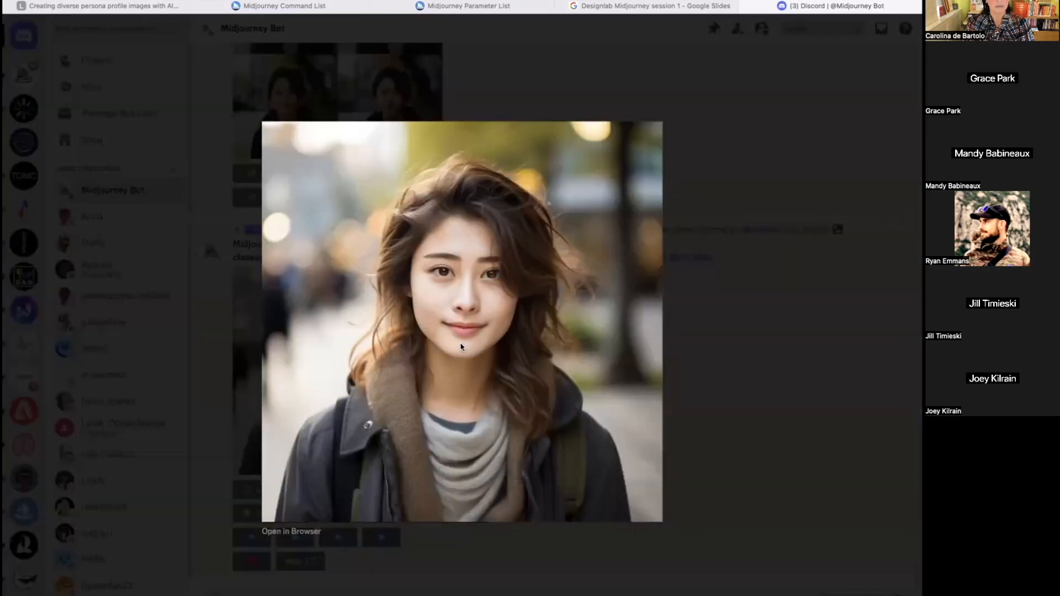
pyautogui.click(760, 511)
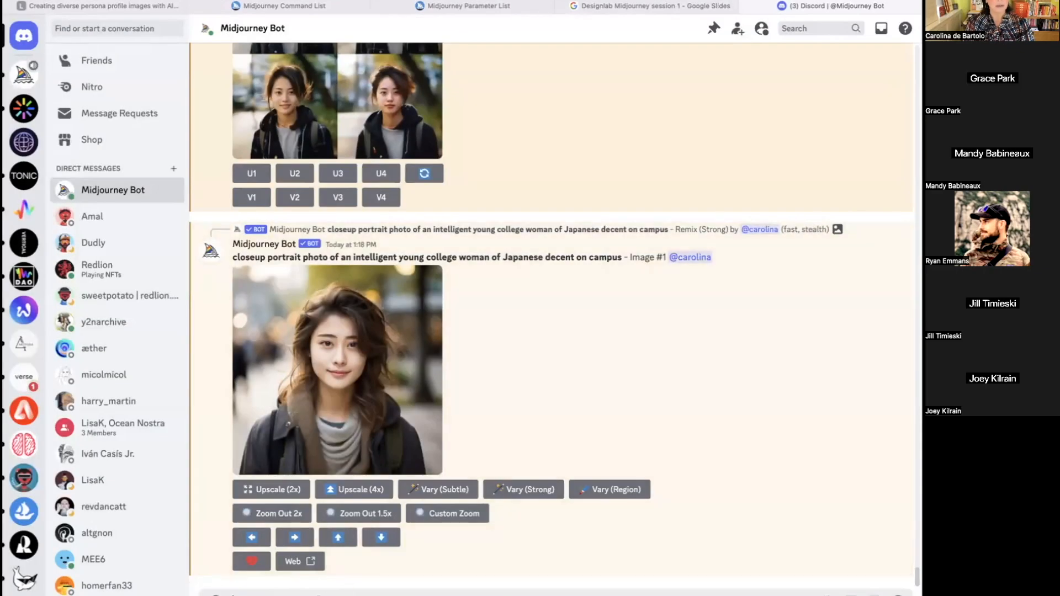
# Blend the newly upscaled long-haired portrait as image1 with the earlier upscaled short-haired portrait in the black hoodie as image2, without optional settings.
pyautogui.write('/')
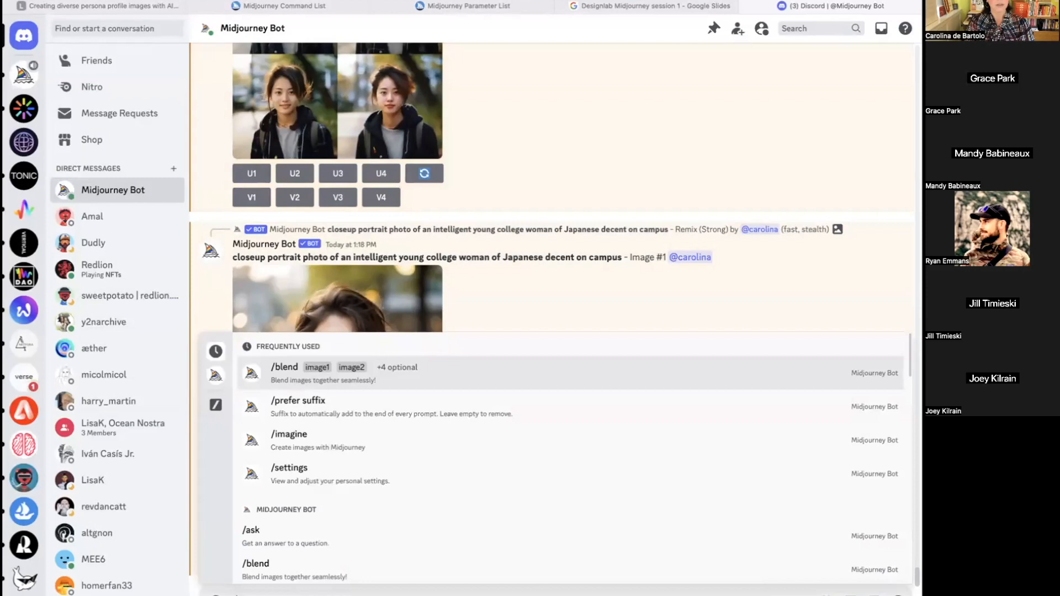
pyautogui.click(278, 376)
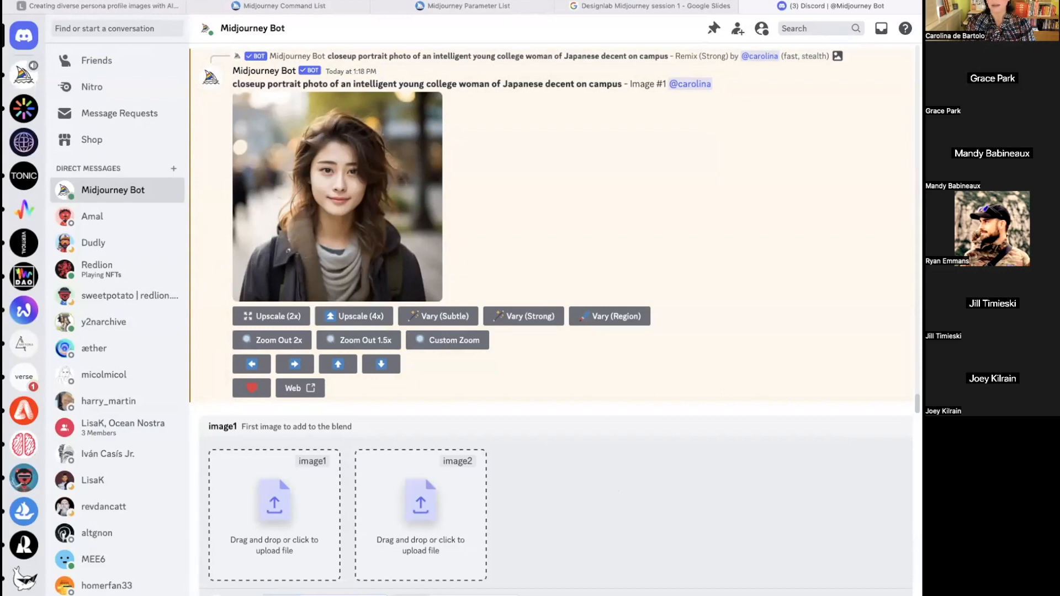
pyautogui.moveTo(359, 591); pyautogui.dragTo(267, 519)
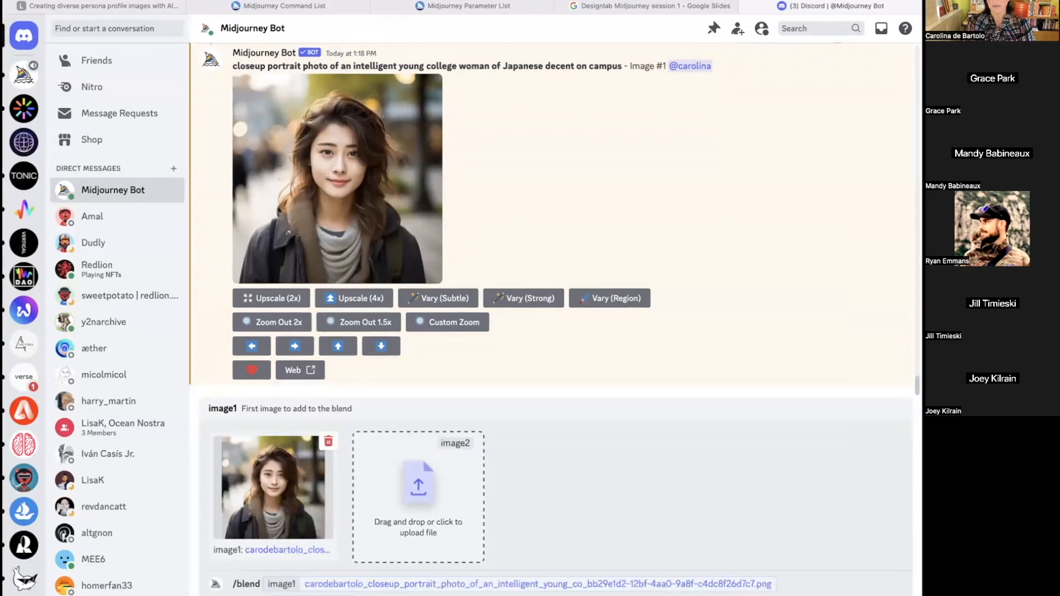
pyautogui.moveTo(626, 574); pyautogui.dragTo(414, 501)
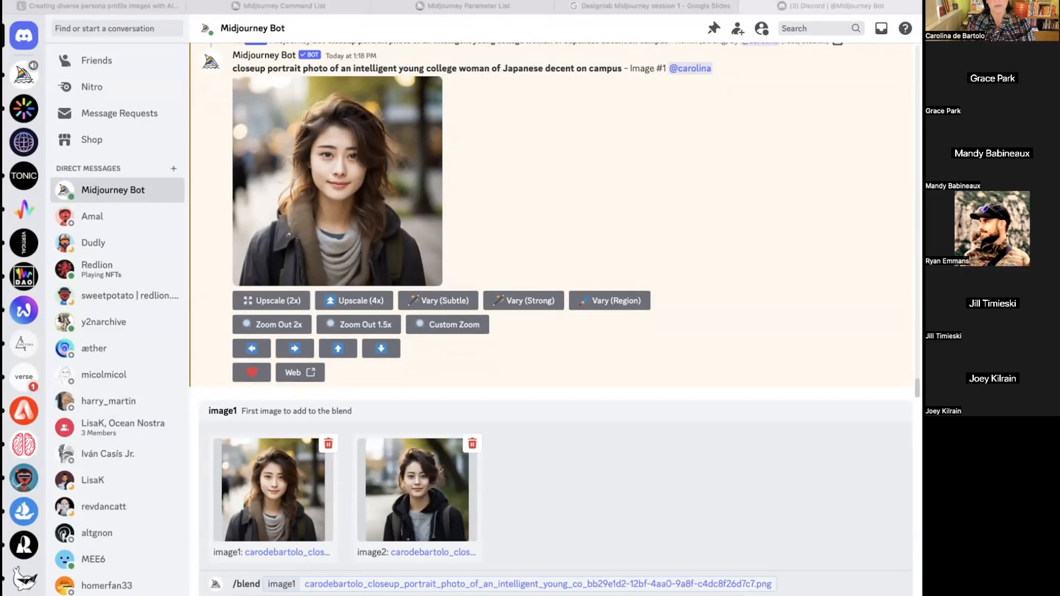
pyautogui.click(838, 584)
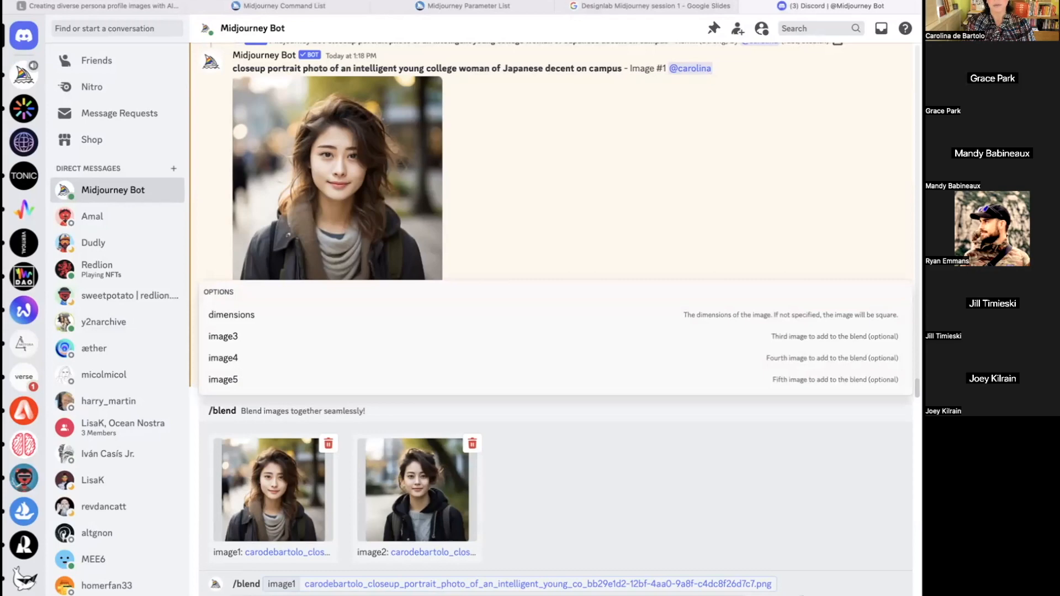
pyautogui.click(773, 492)
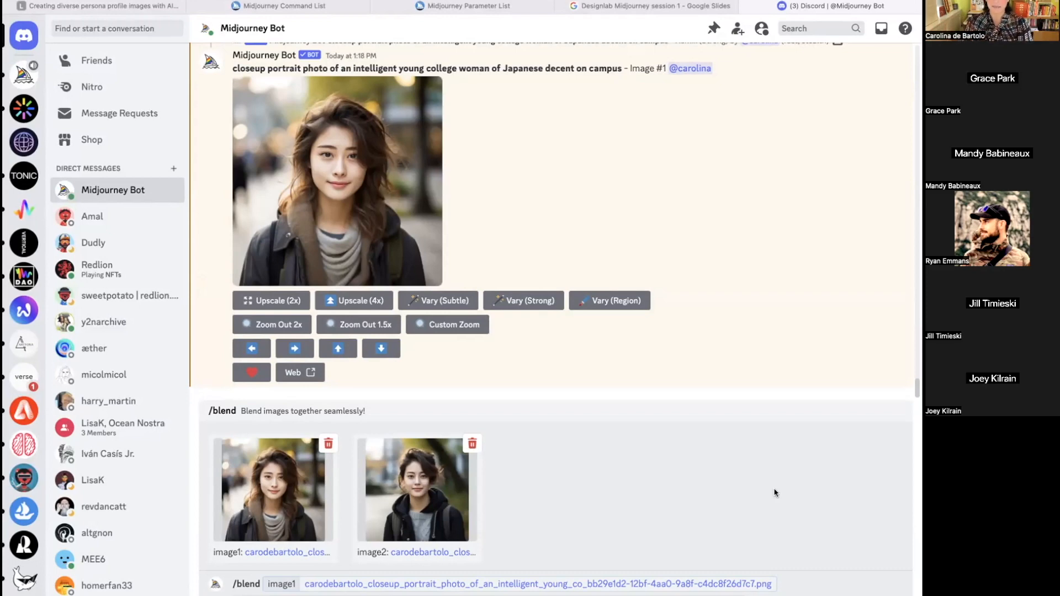
pyautogui.click(789, 591)
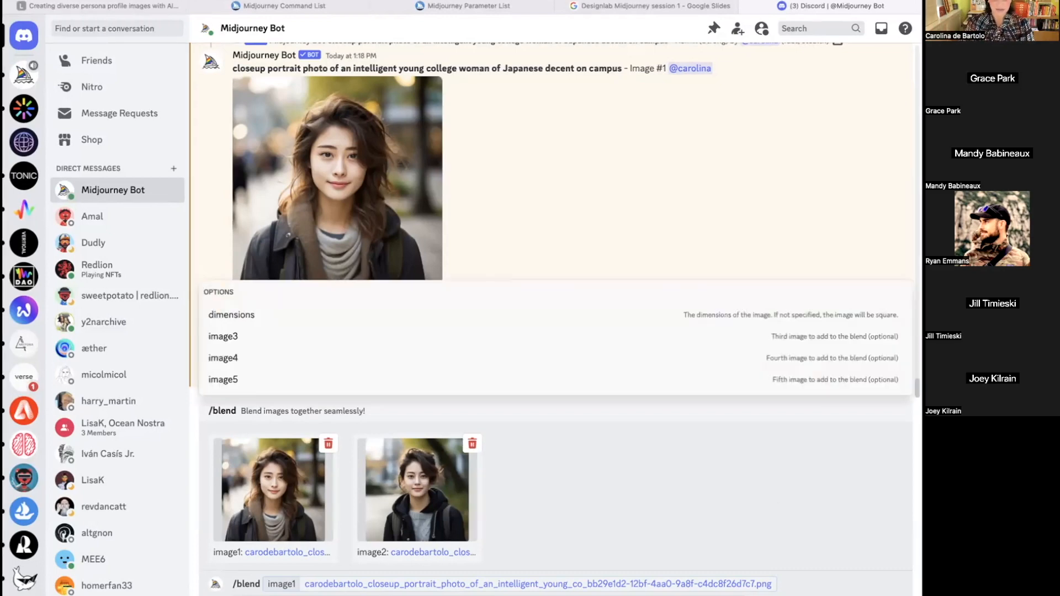
pyautogui.press('Return')
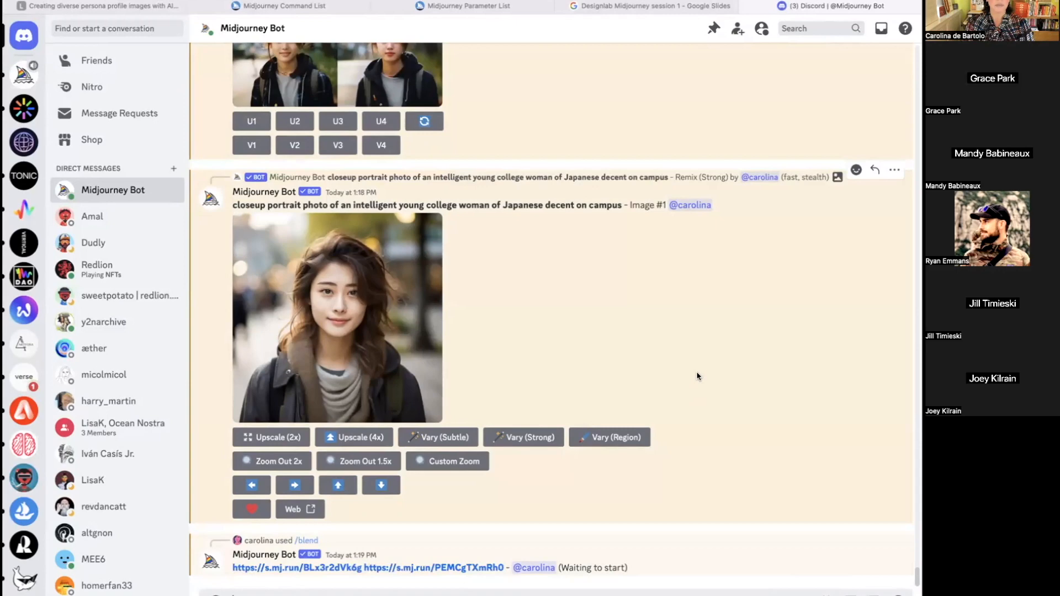
# Enlarge the Kodak Ektachrome E100 remix grid to examine the film look of its four portraits.
pyautogui.scroll(5, 697, 376)
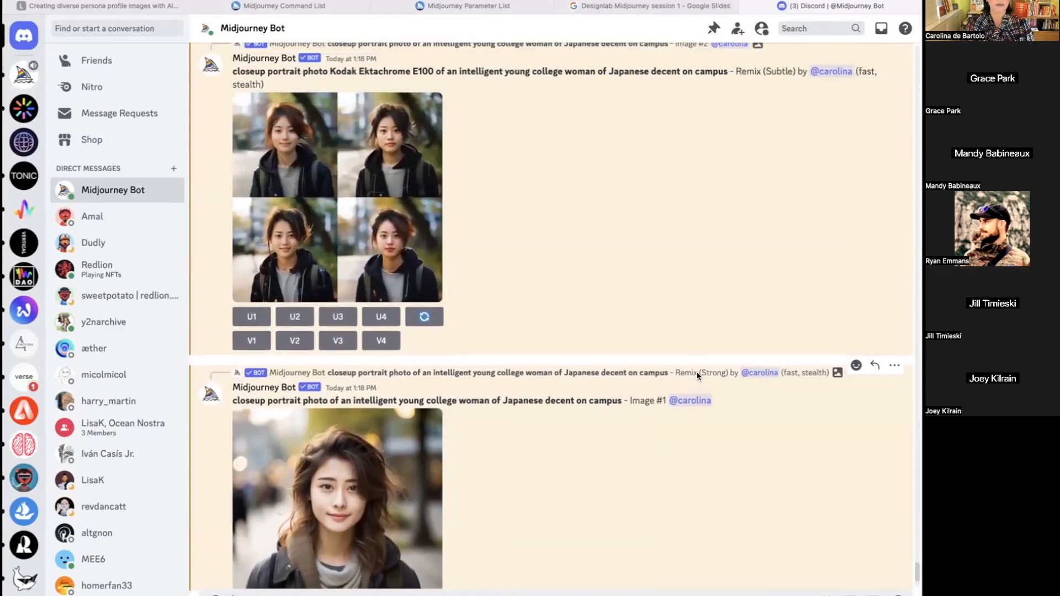
pyautogui.click(338, 283)
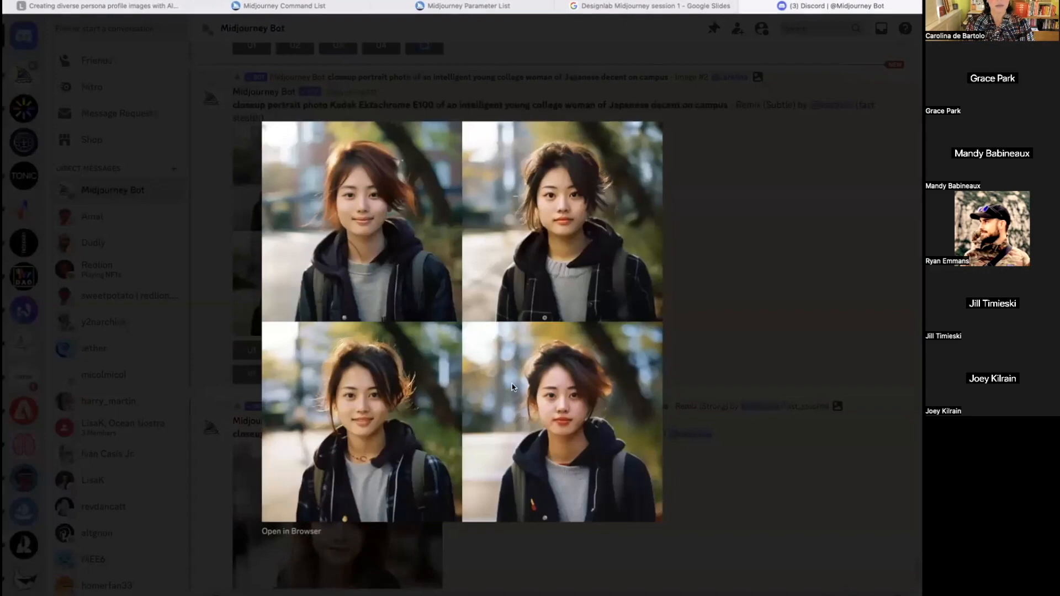
pyautogui.click(720, 318)
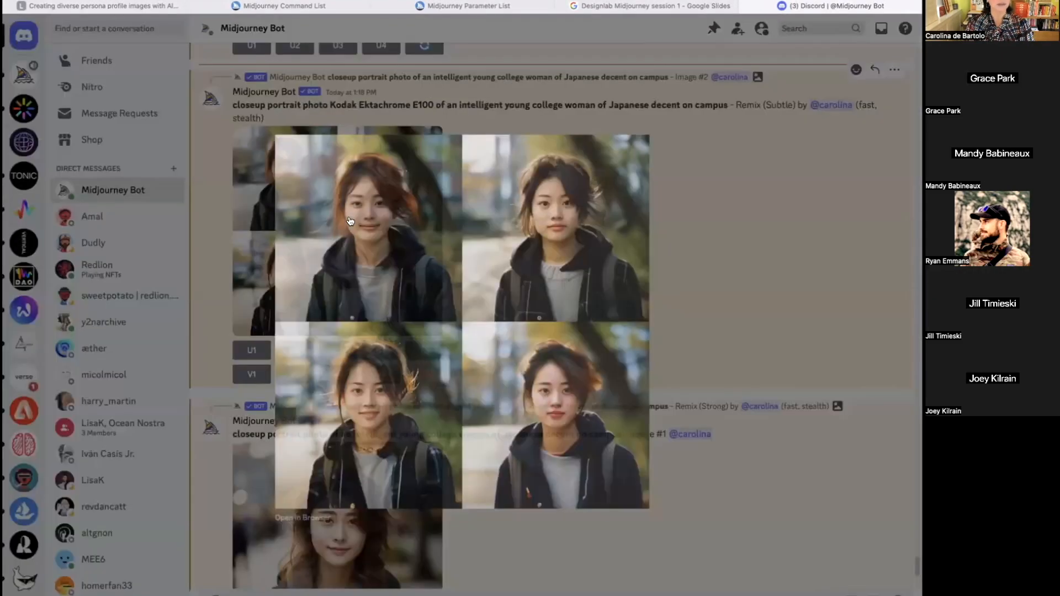
pyautogui.click(349, 220)
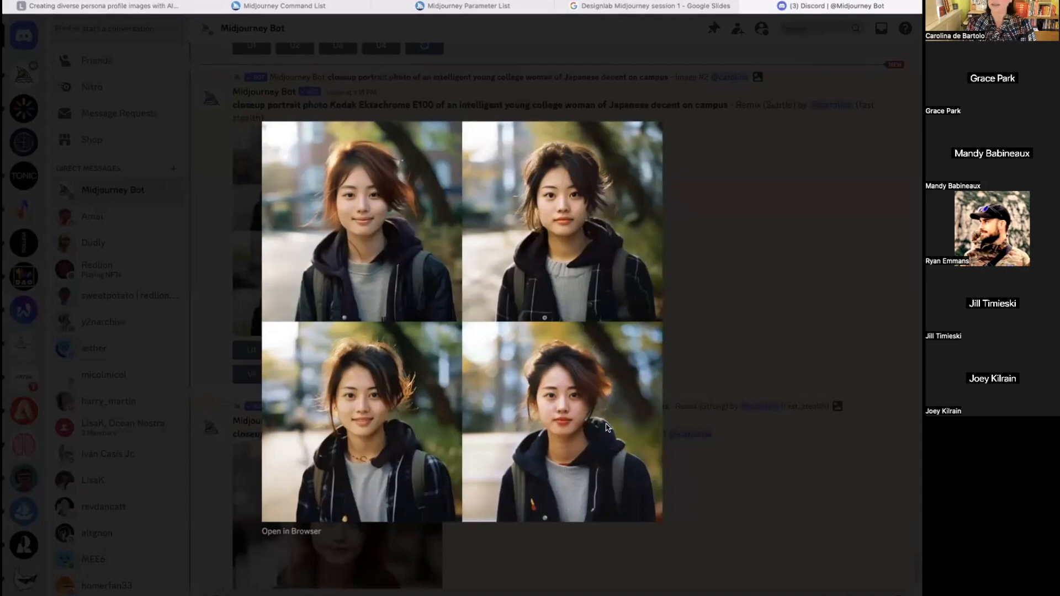
pyautogui.click(745, 300)
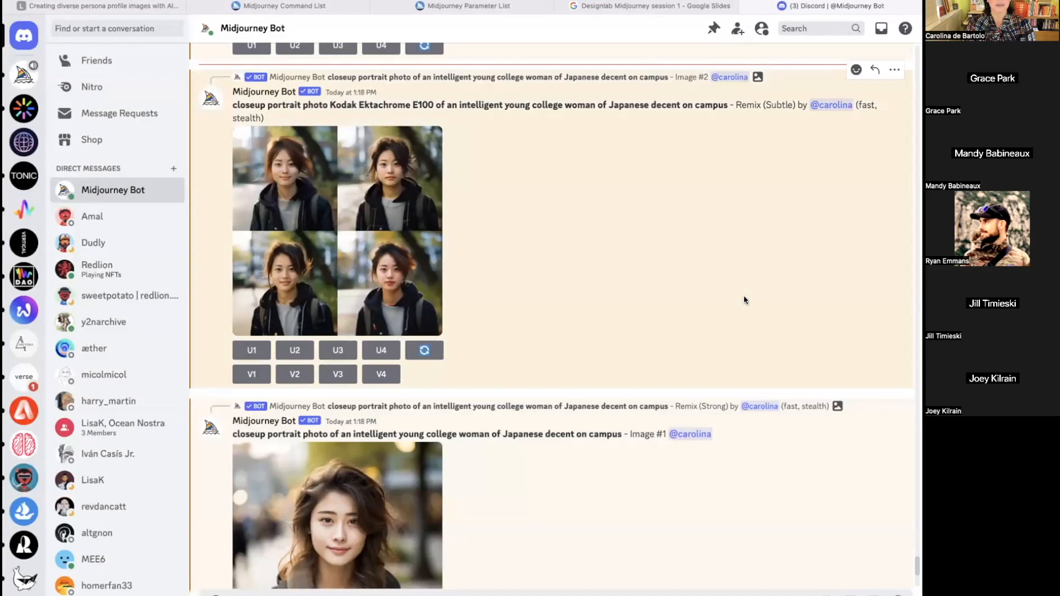
# Enlarge the finished blend grid and compare it with the earlier source portraits and remixes in the conversation.
pyautogui.scroll(-8, 744, 300)
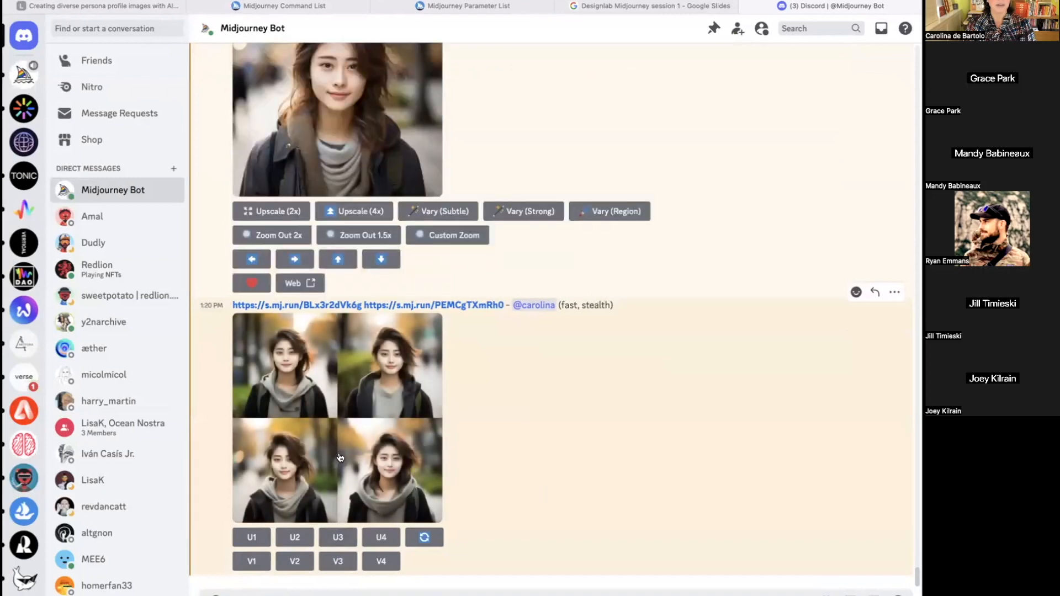
pyautogui.click(340, 457)
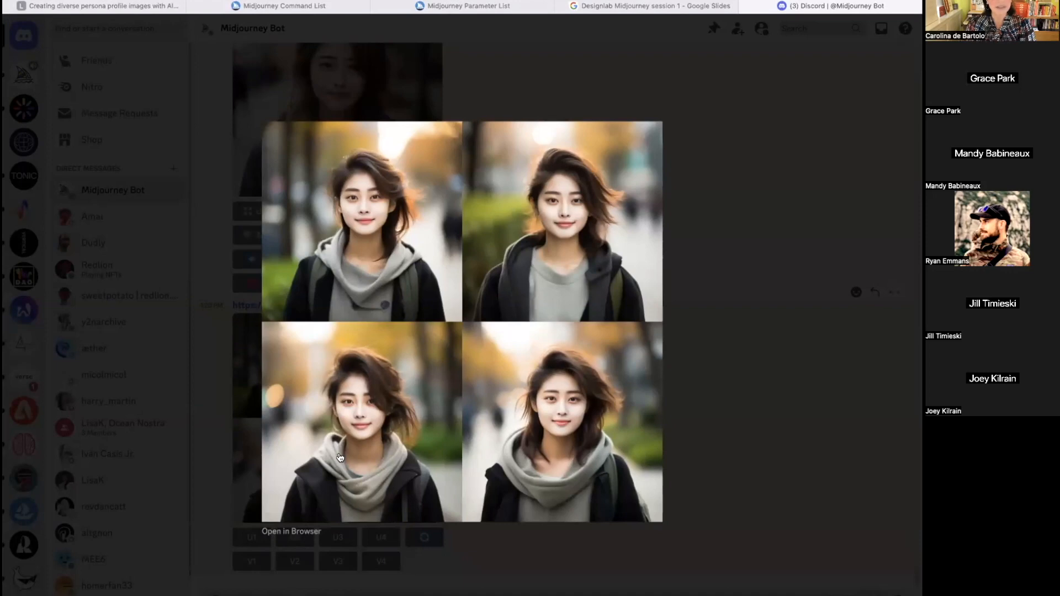
pyautogui.click(699, 490)
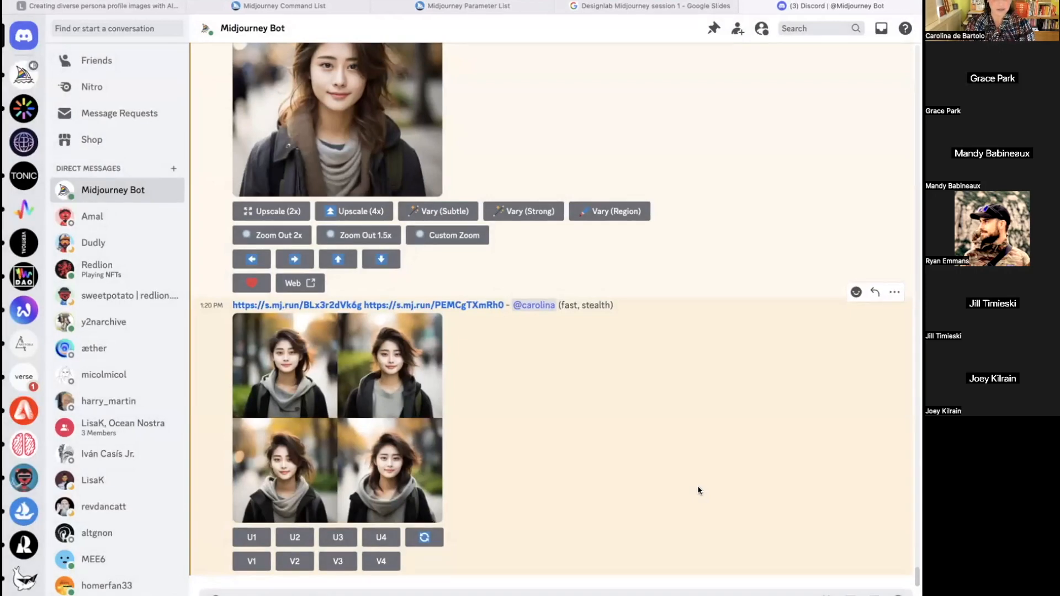
pyautogui.scroll(15, 698, 490)
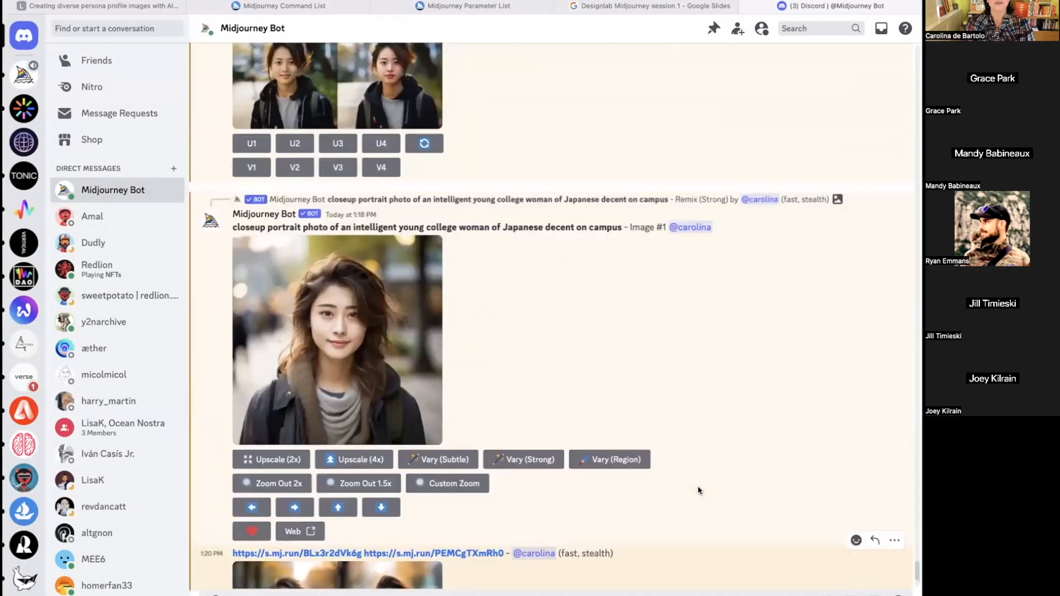
pyautogui.scroll(15, 698, 490)
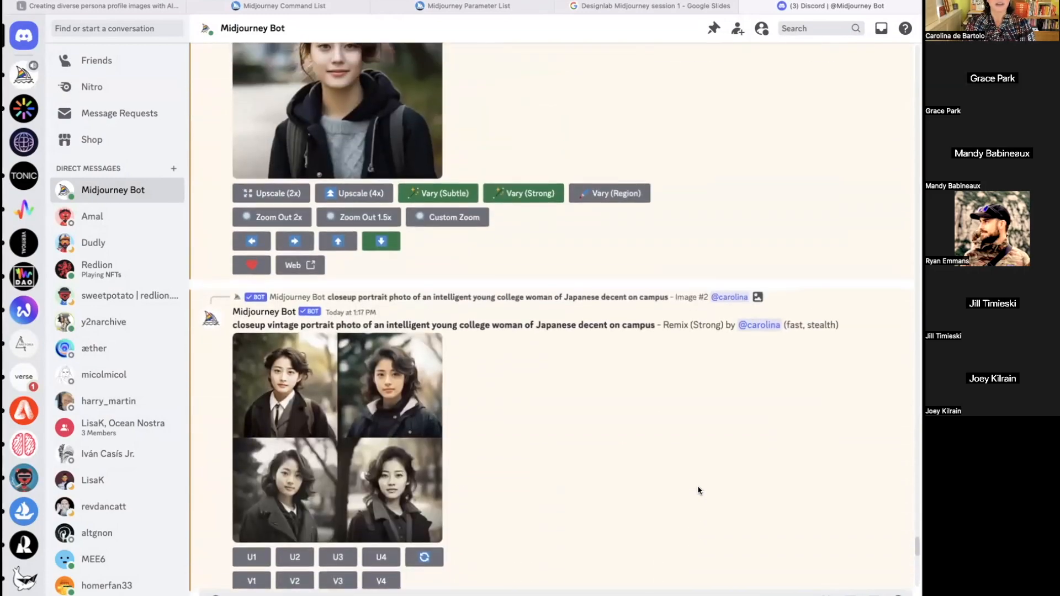
pyautogui.scroll(3, 698, 490)
pyautogui.scroll(-12, 698, 491)
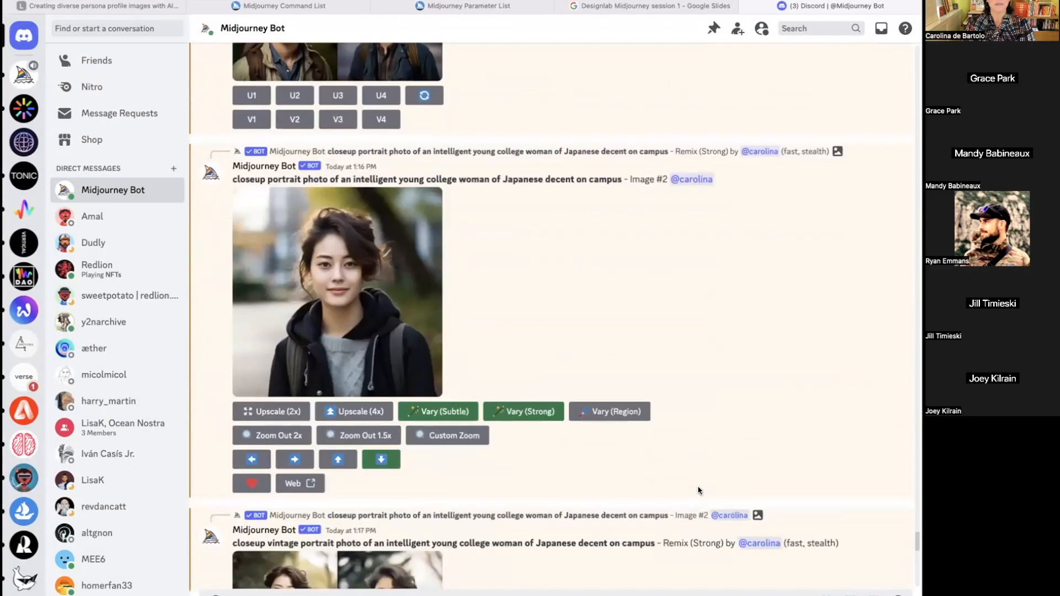
pyautogui.scroll(-10, 698, 490)
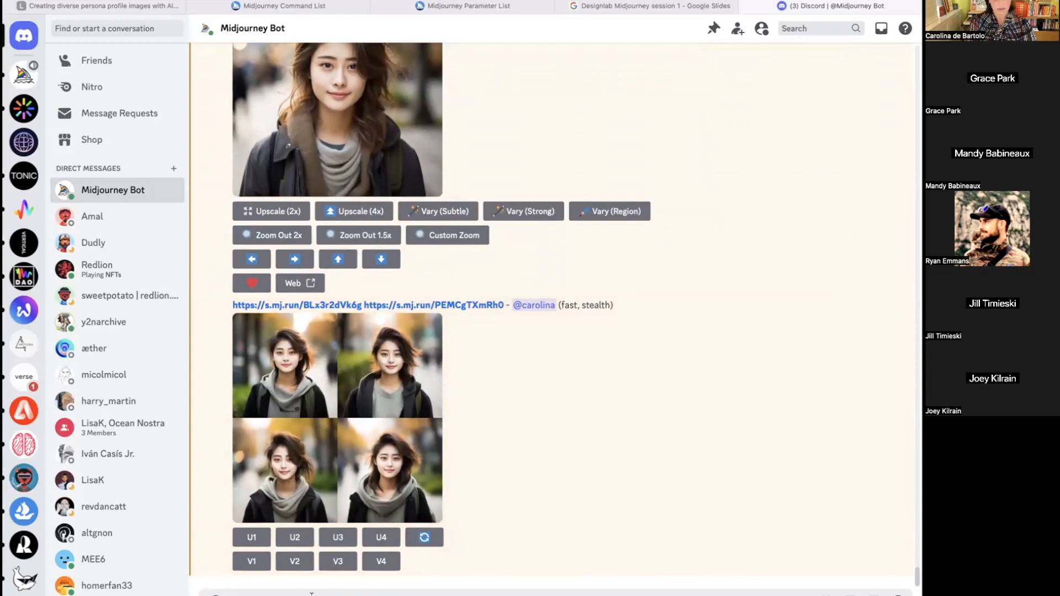
# Generate images with /imagine from "eye-level shot medium closeup portrait of a dark skinned mid-40s man looking at the camera will practicing qigong in the park".
pyautogui.write('/')
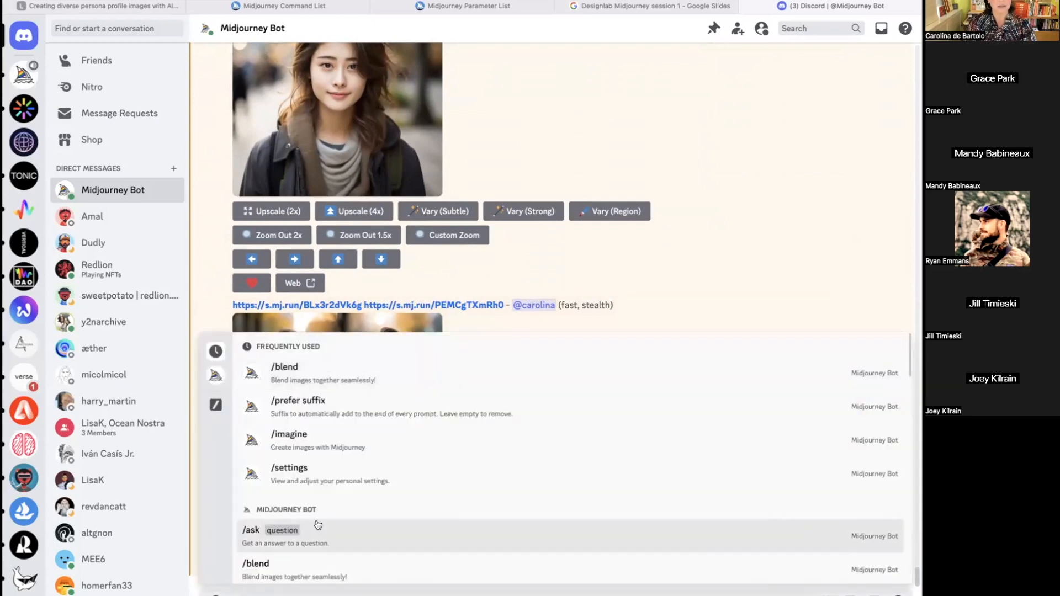
pyautogui.click(295, 445)
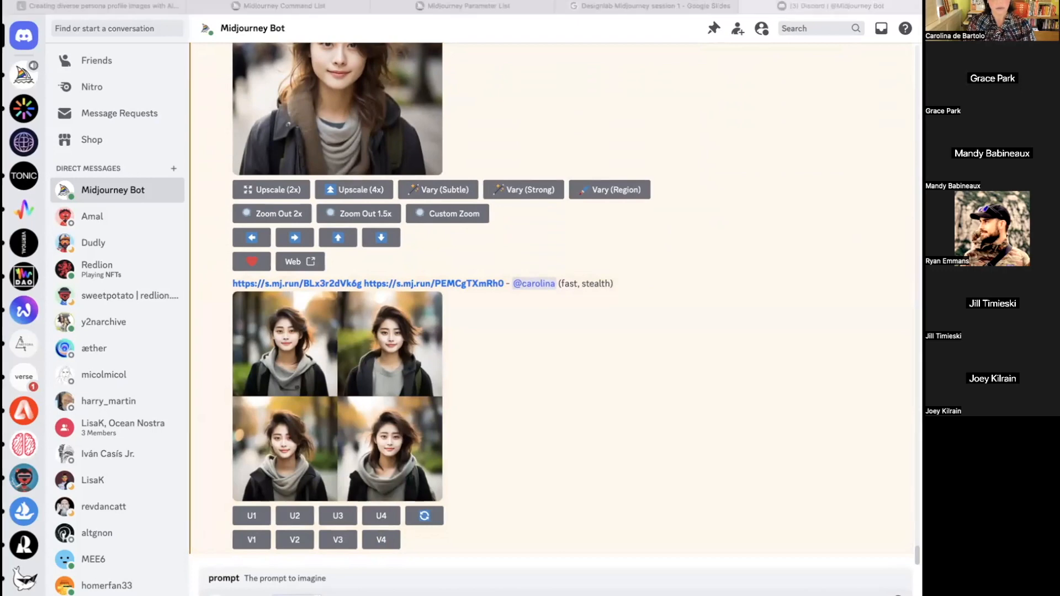
pyautogui.click(317, 594)
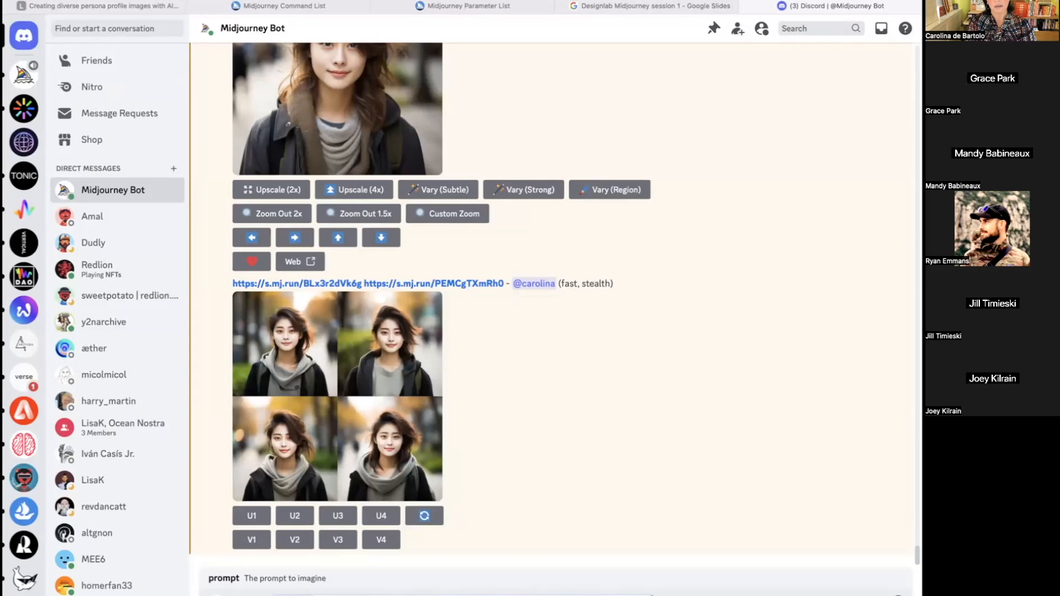
pyautogui.click(666, 595)
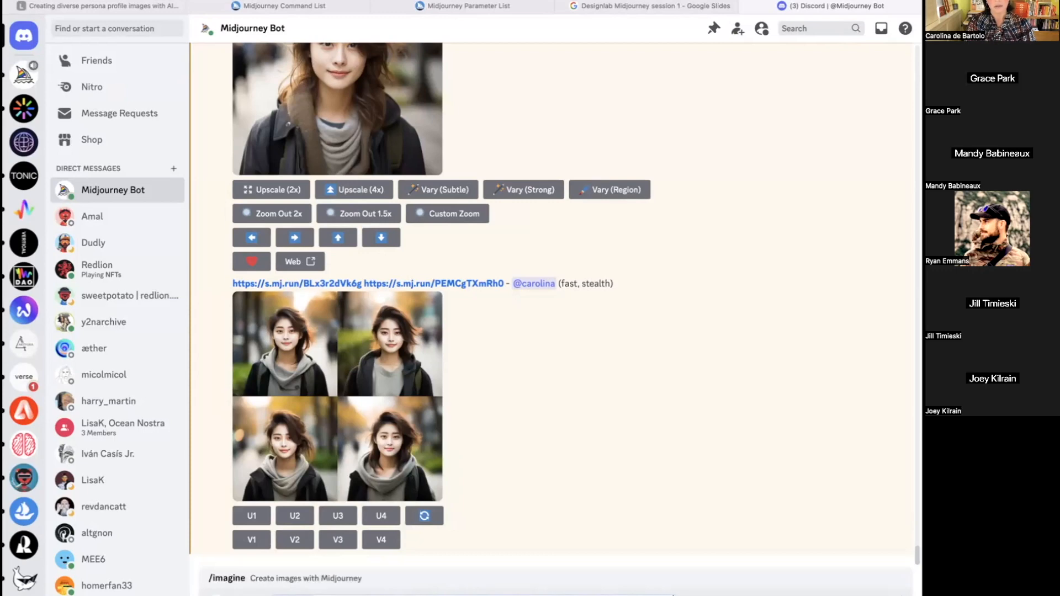
pyautogui.click(662, 595)
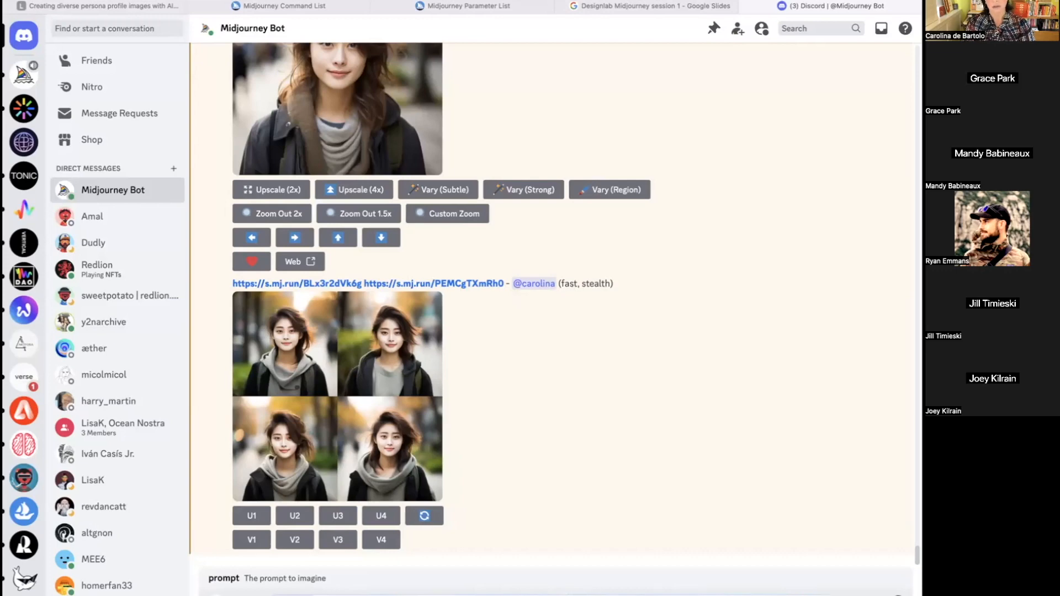
pyautogui.press('Return')
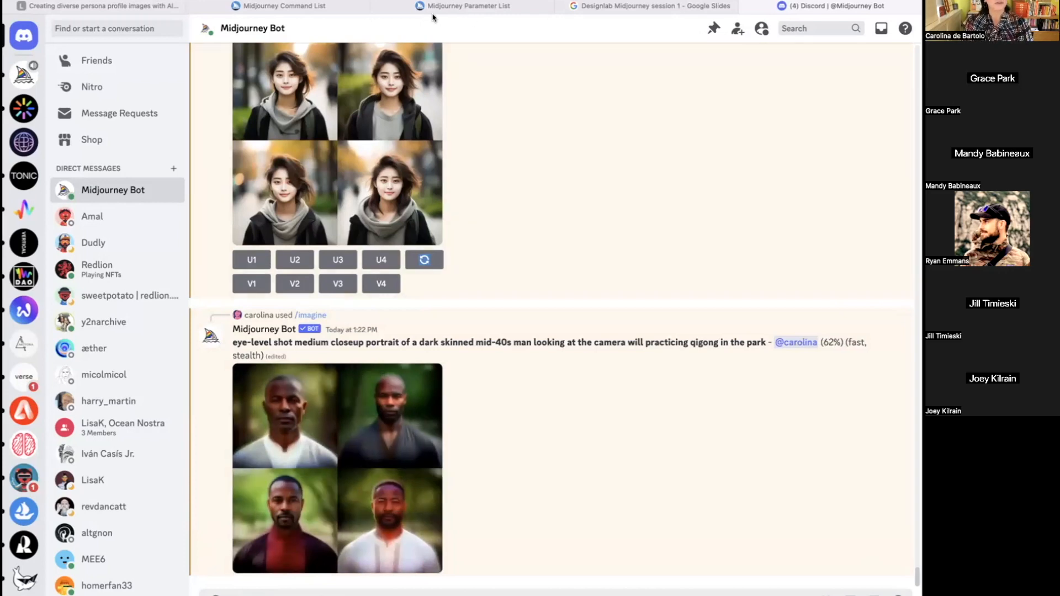
# Look through the Midjourney Command List documentation and bring up the Parameter List page.
pyautogui.click(280, 5)
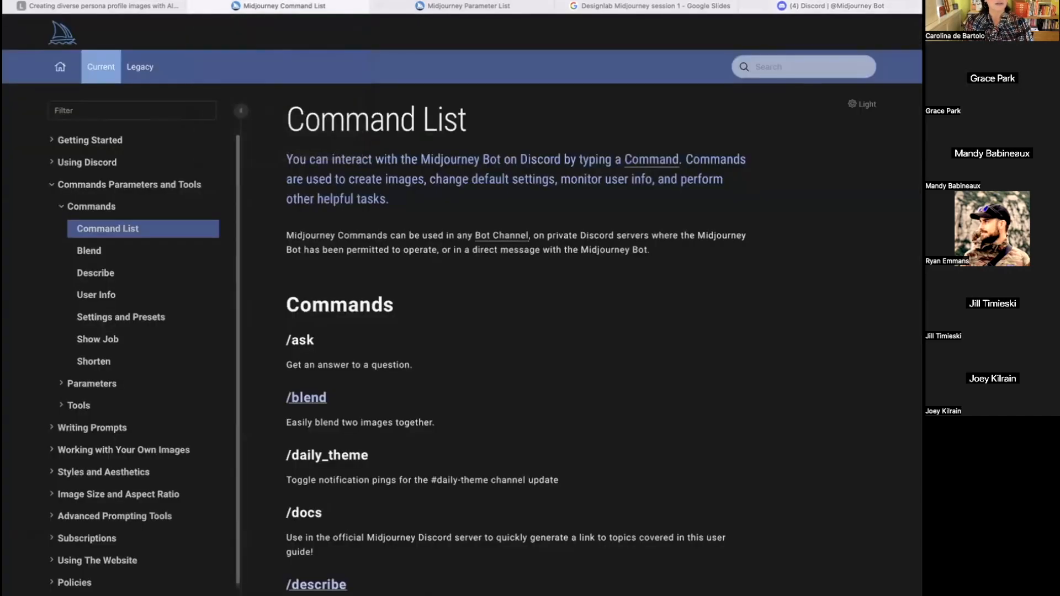
pyautogui.click(280, 6)
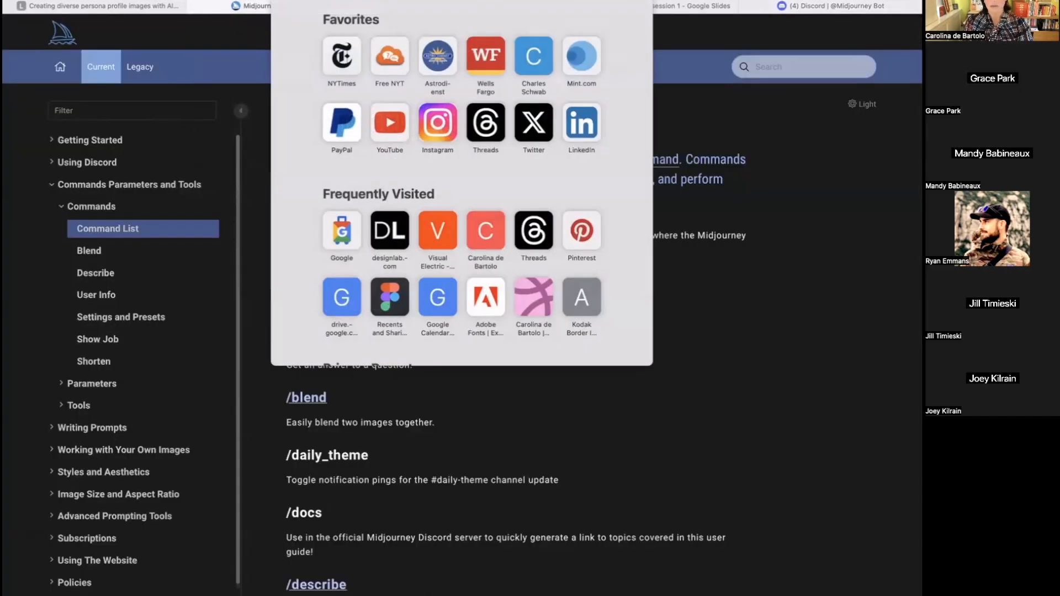
pyautogui.press('Escape')
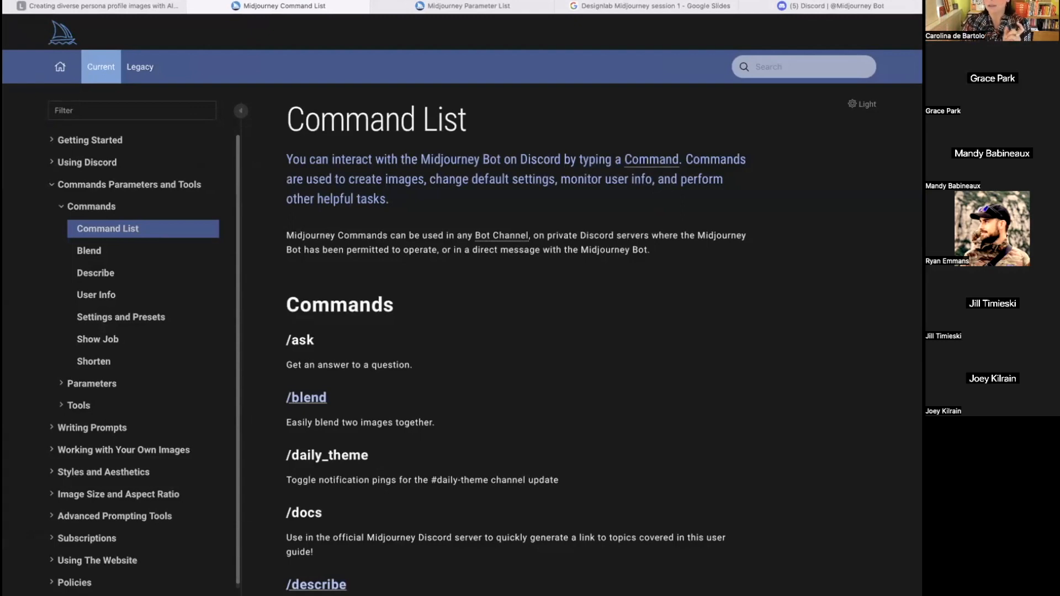
pyautogui.scroll(-10, 764, 432)
pyautogui.scroll(10, 764, 433)
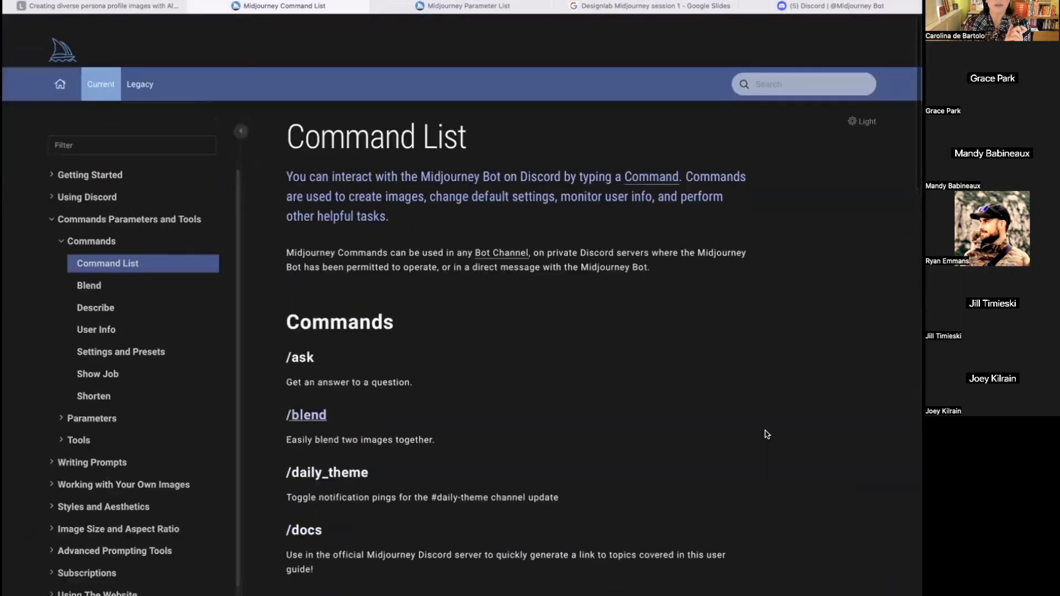
pyautogui.click(459, 7)
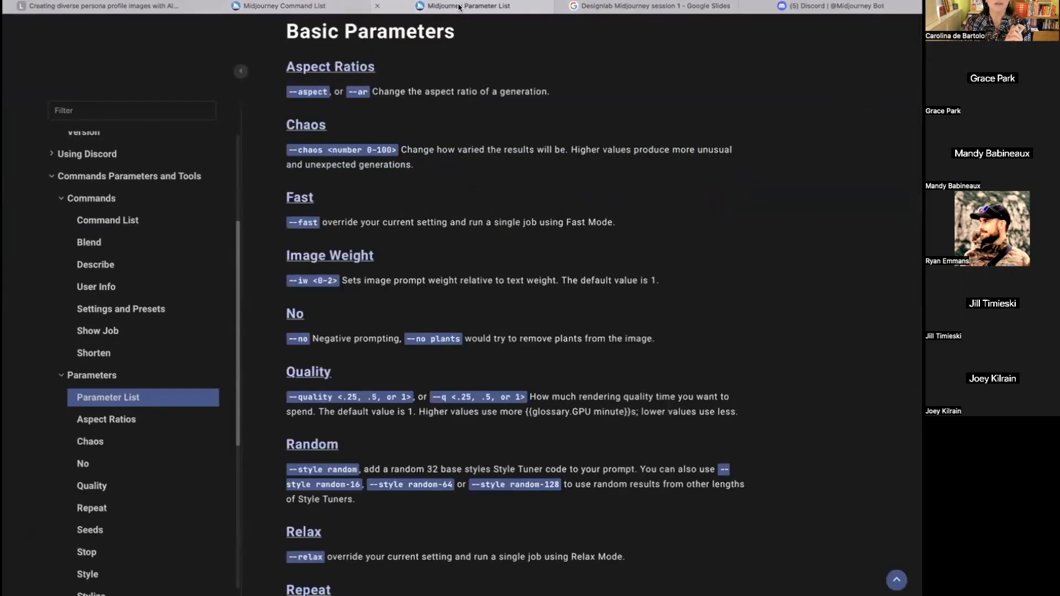
# Look through the Parameter List from the basic parameters down to the default values tables and back.
pyautogui.scroll(-15, 622, 291)
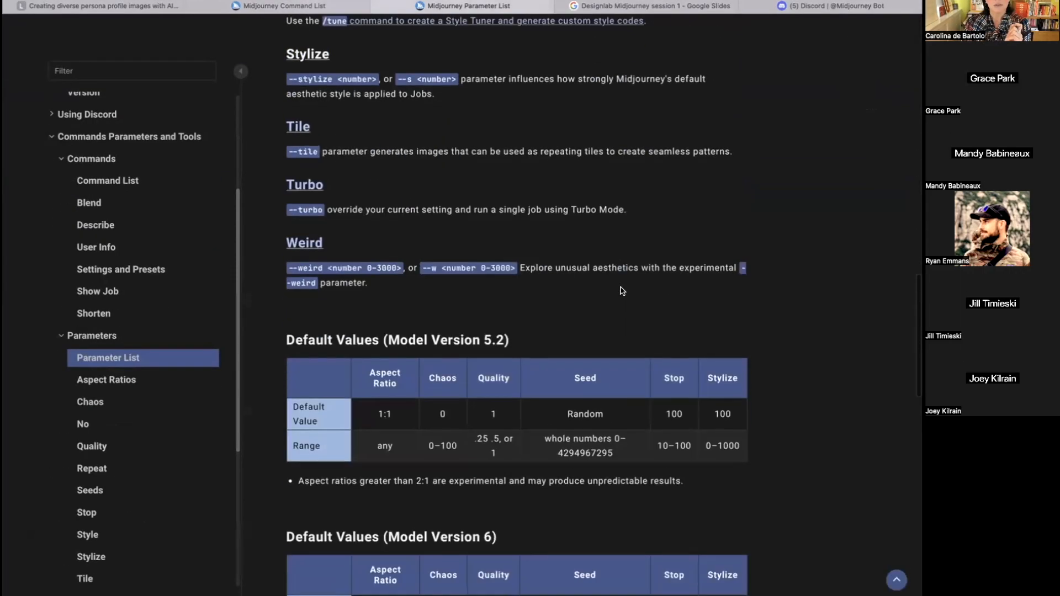
pyautogui.scroll(15, 622, 291)
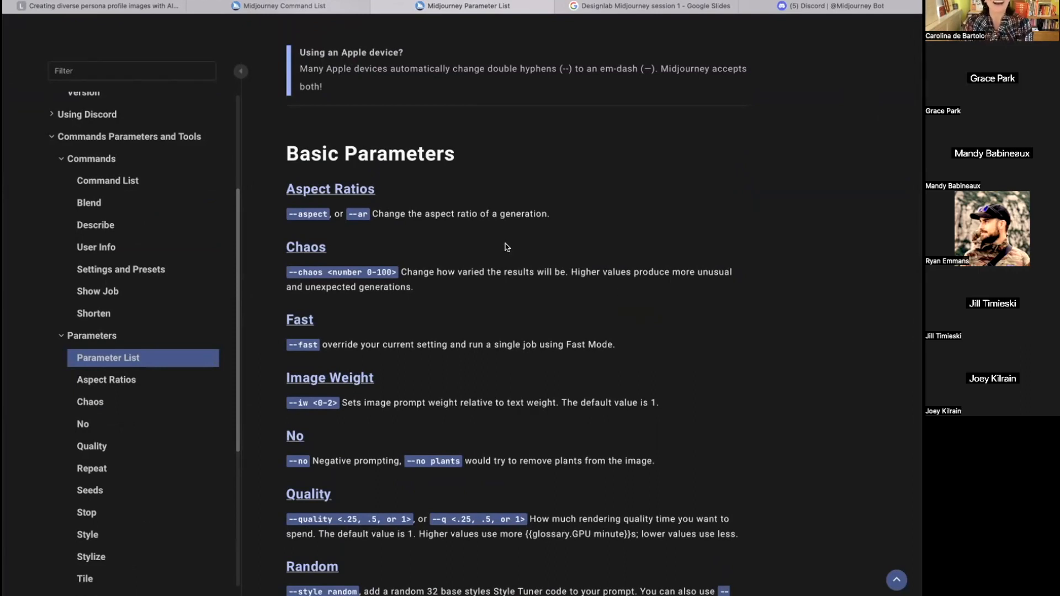
# Return to the Midjourney Bot conversation in Discord and enlarge the finished qigong portrait grid to examine its four men.
pyautogui.click(803, 9)
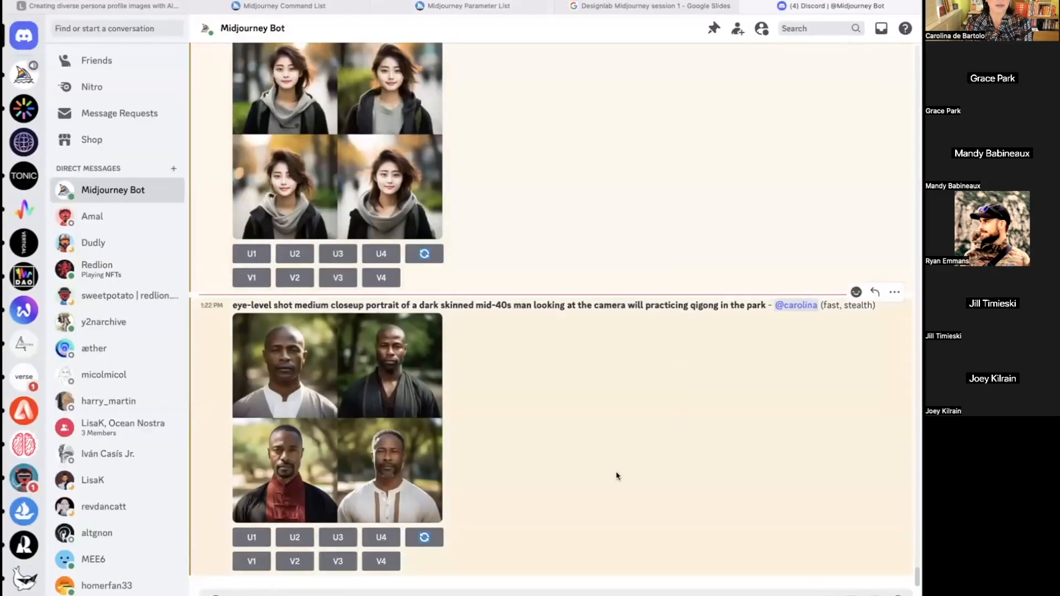
pyautogui.click(397, 458)
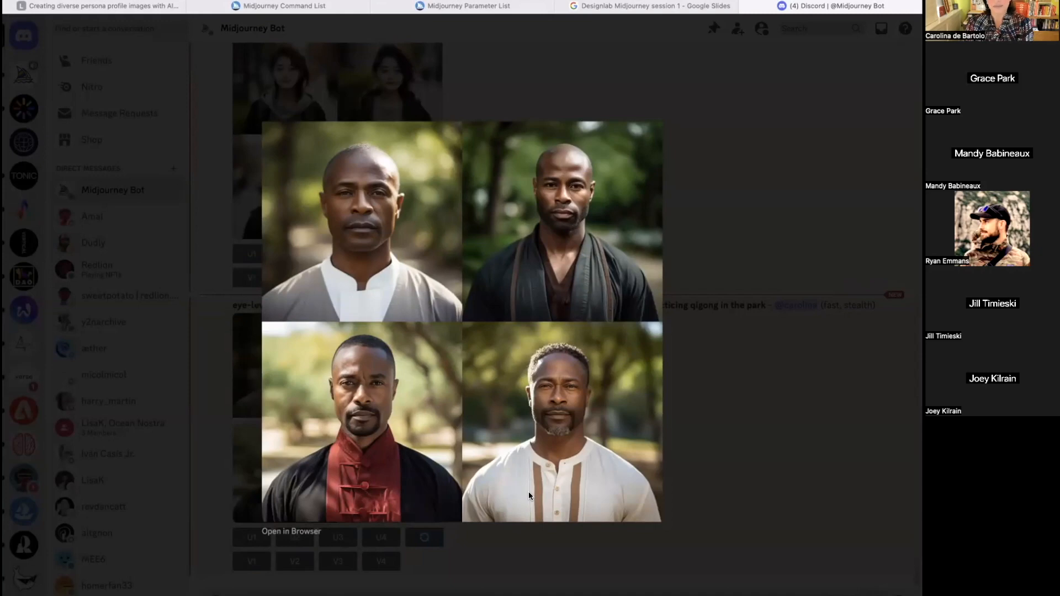
pyautogui.click(724, 485)
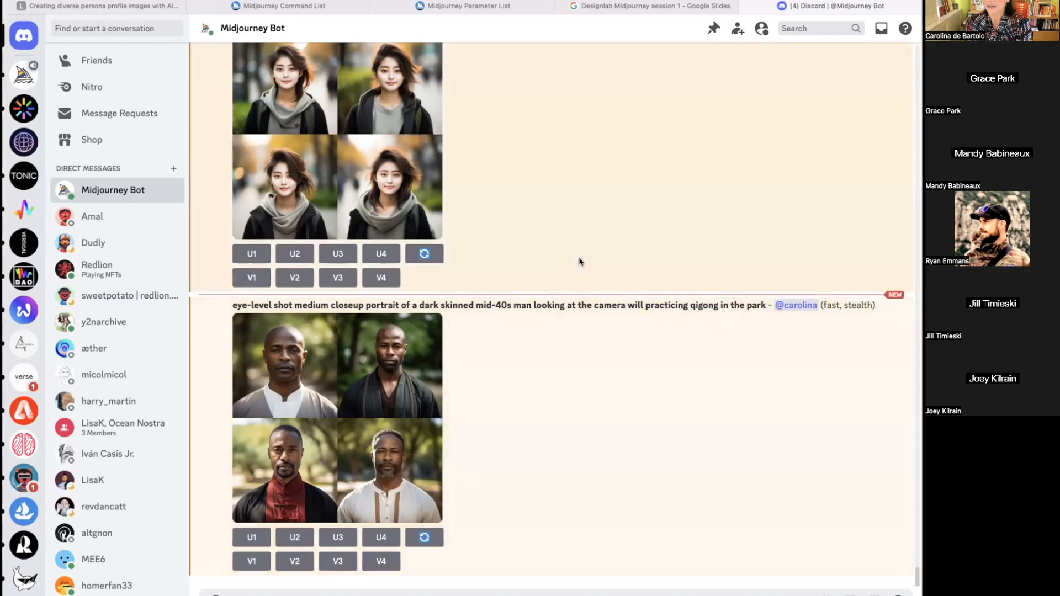
# Go back to the Parameter List documentation page and bring up its web address.
pyautogui.click(465, 7)
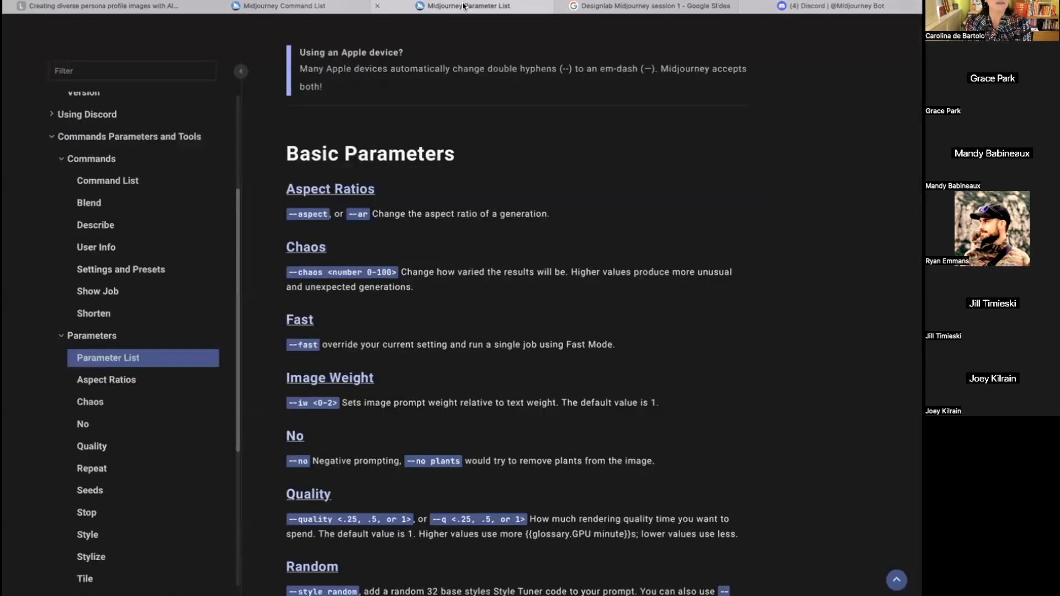
pyautogui.click(462, 0)
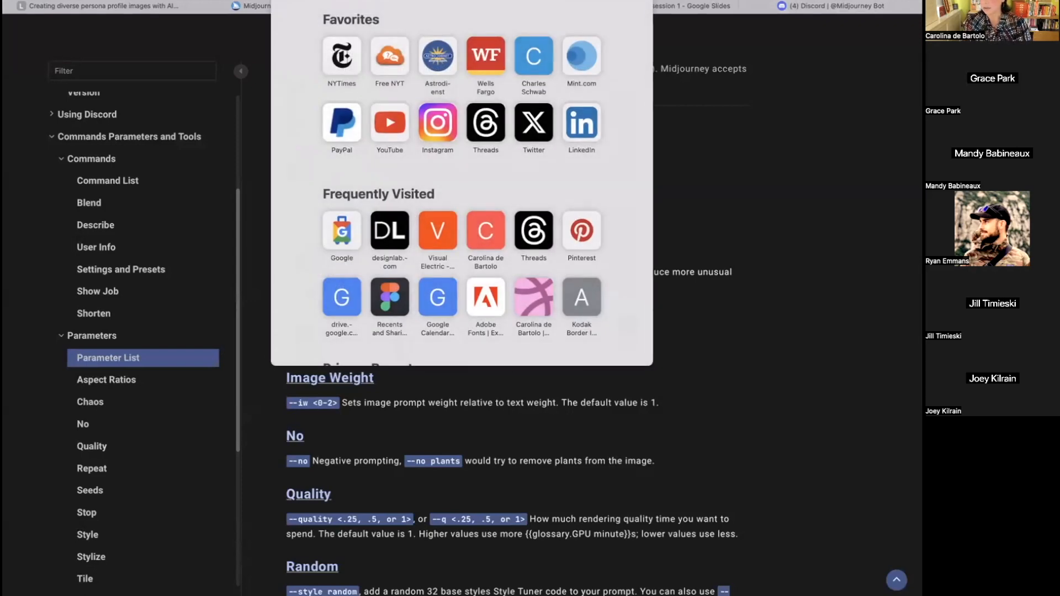
pyautogui.press('Escape')
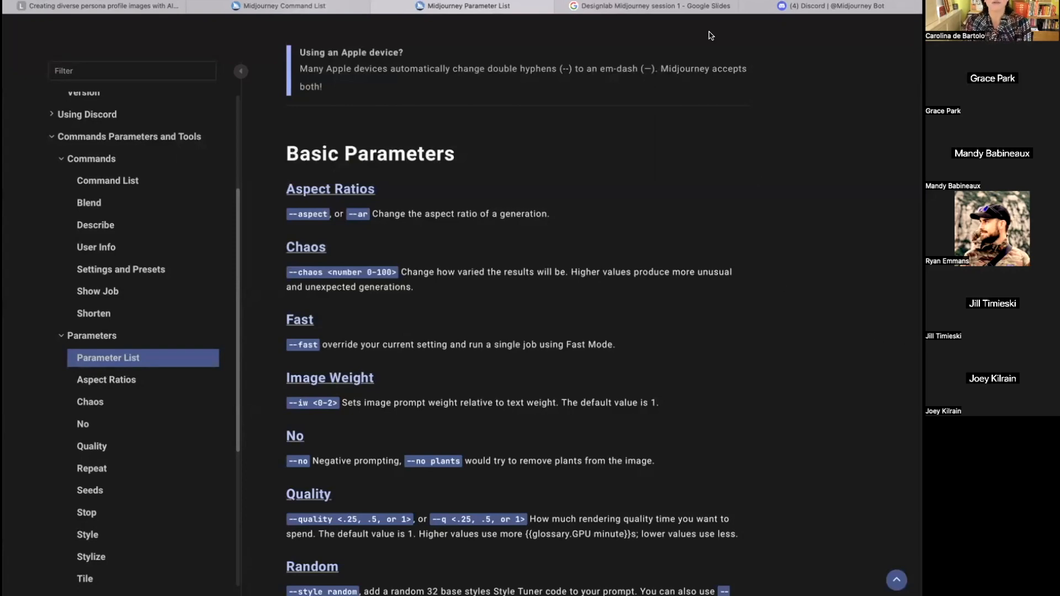
# Generate images with /imagine from "a latino college student with a backpack and a book in a warm climate on campus --no hoodie --no scarf".
pyautogui.click(841, 9)
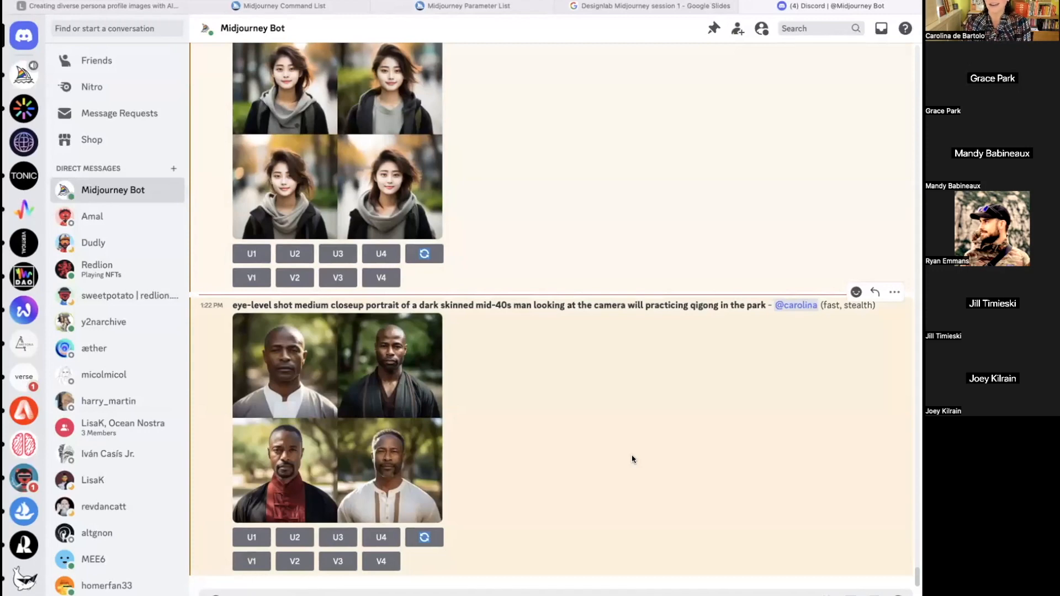
pyautogui.scroll(3, 632, 459)
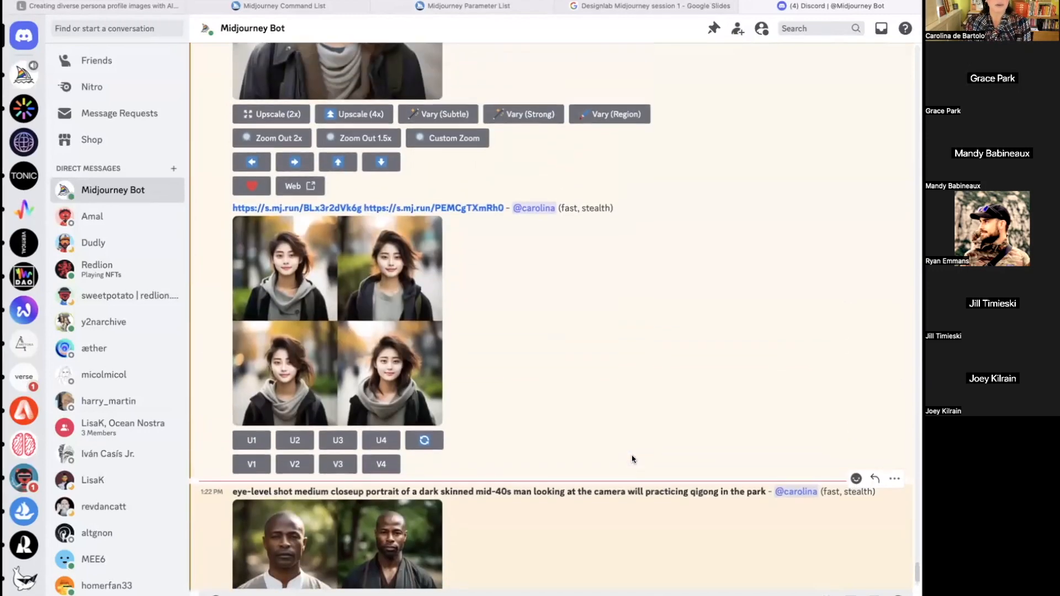
pyautogui.scroll(-3, 633, 459)
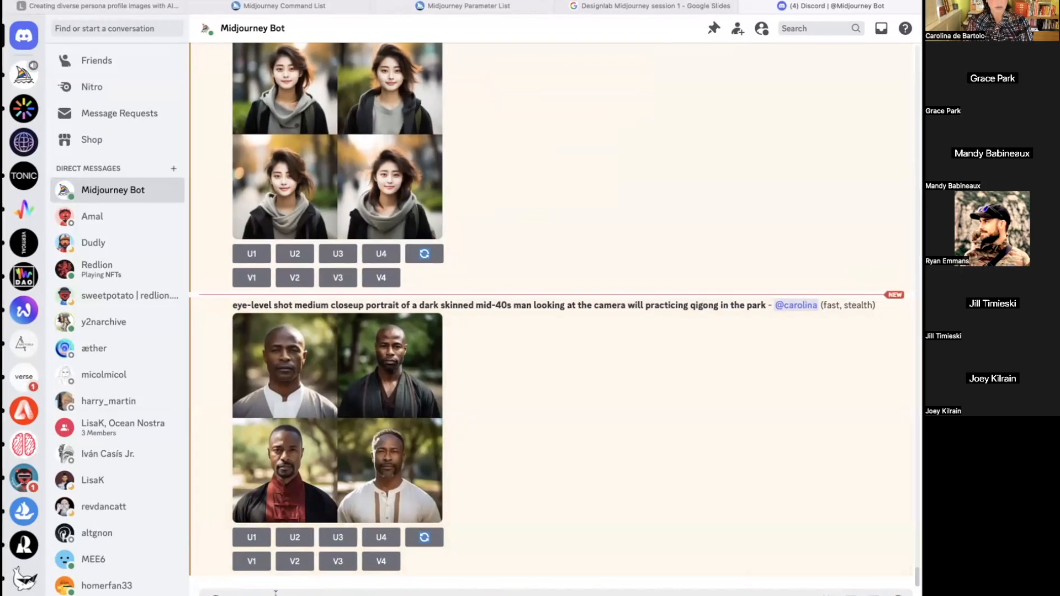
pyautogui.write('/')
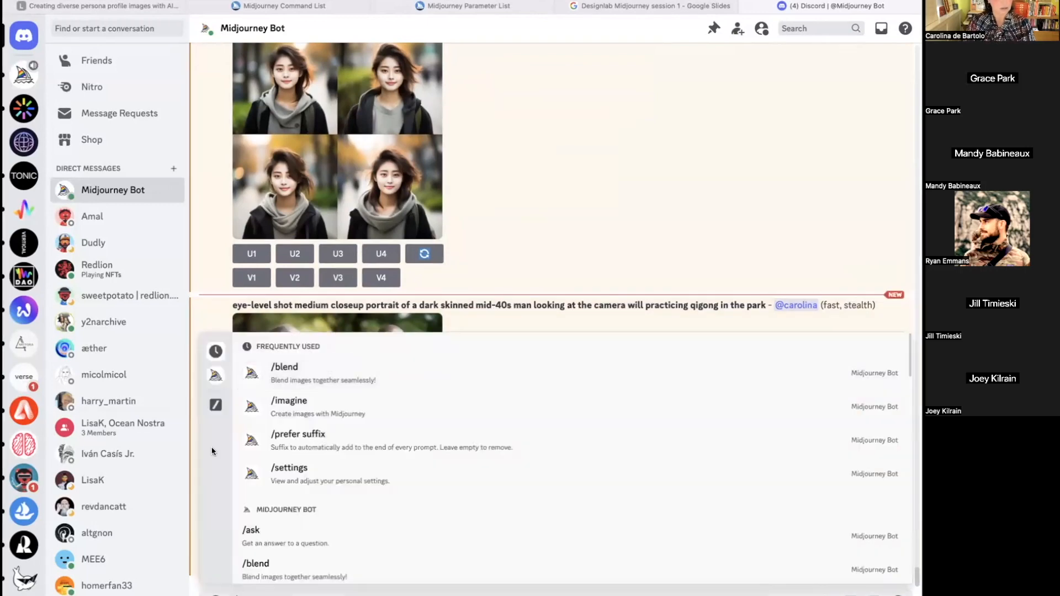
pyautogui.click(288, 403)
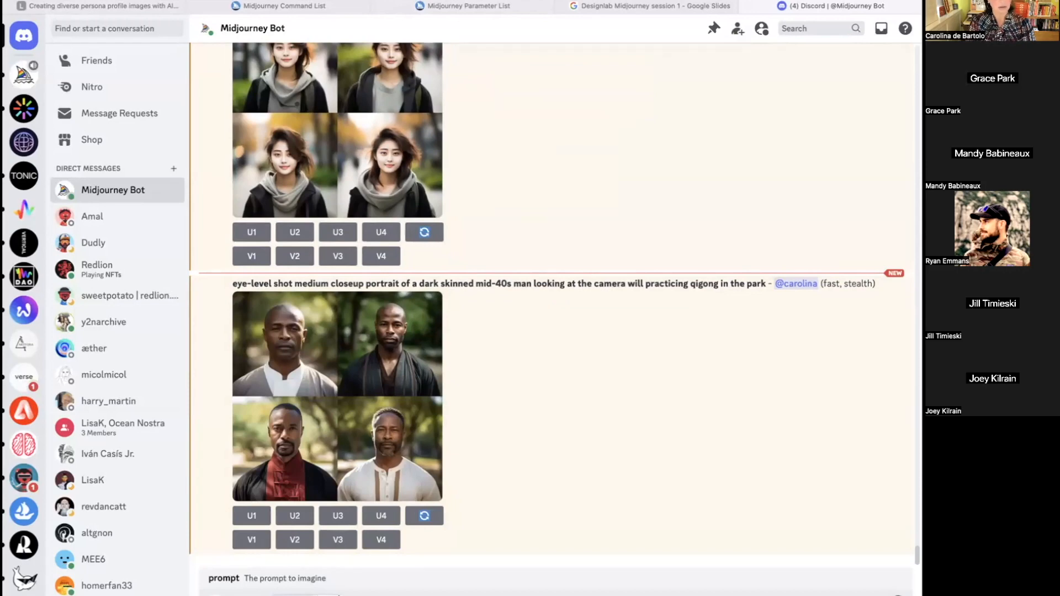
pyautogui.write('of a')
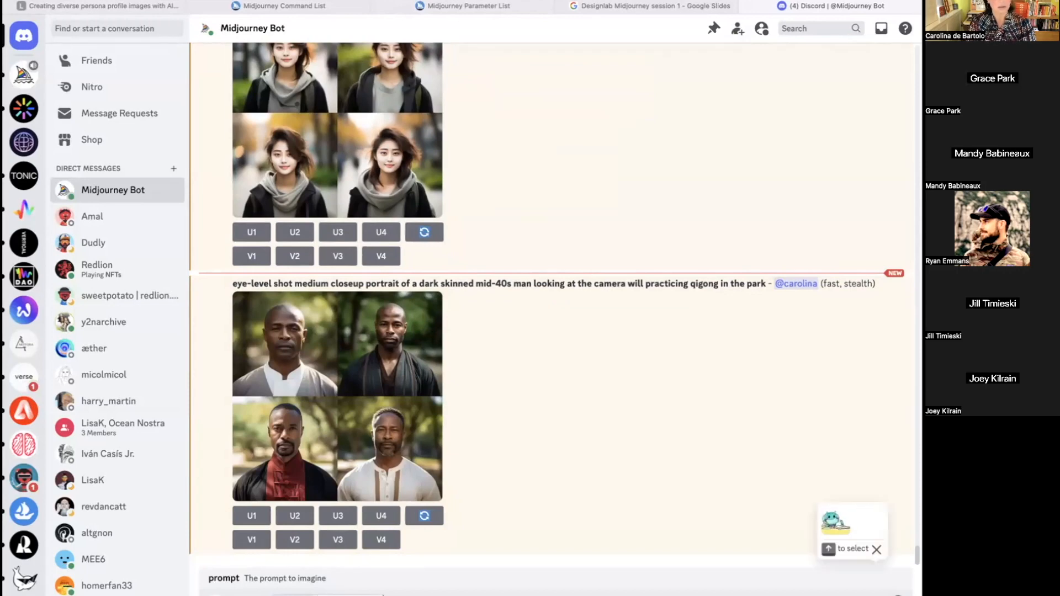
pyautogui.write(' medium c')
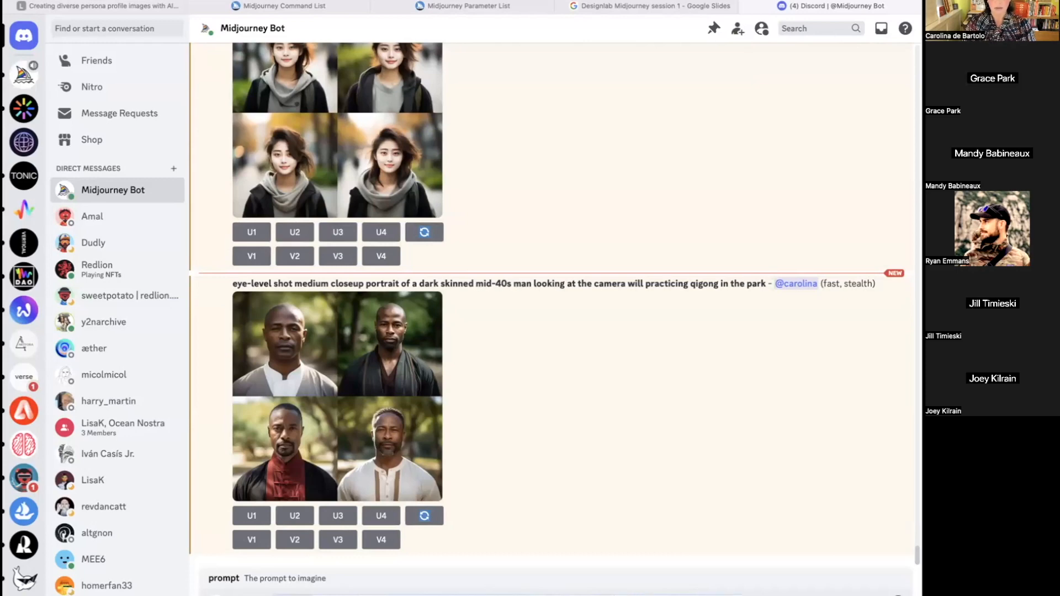
pyautogui.press('Return')
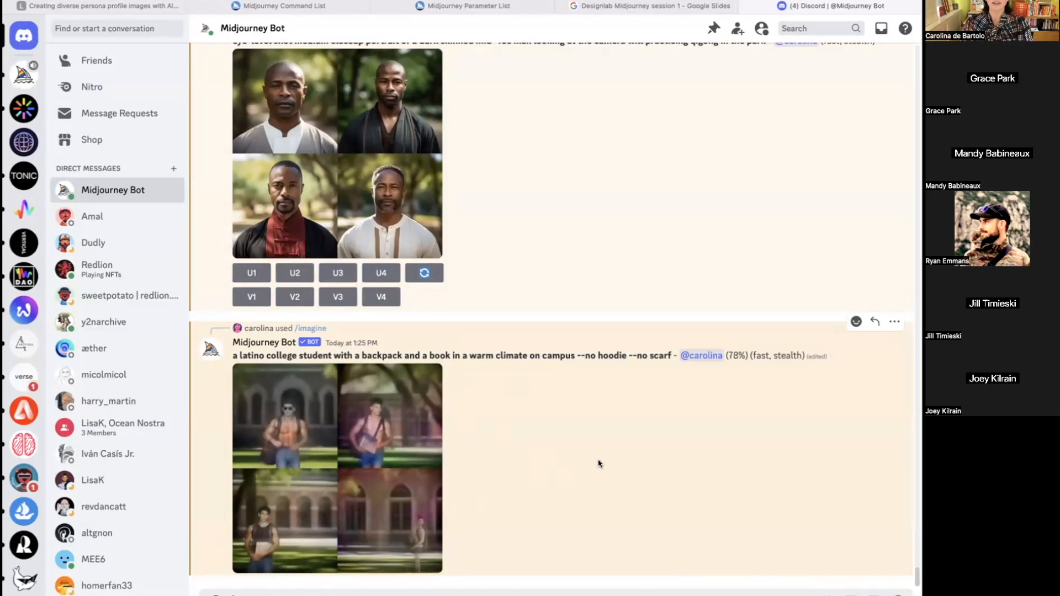
# Look back over the earlier portraits in the conversation and enlarge the finished latino college student grid to examine it.
pyautogui.scroll(15, 598, 458)
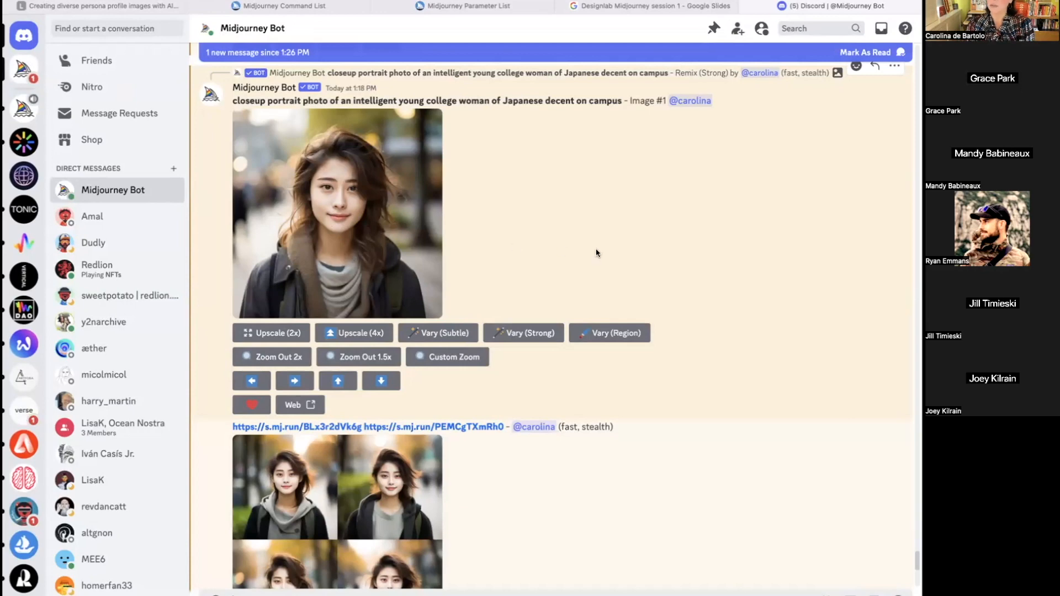
pyautogui.scroll(-10, 597, 249)
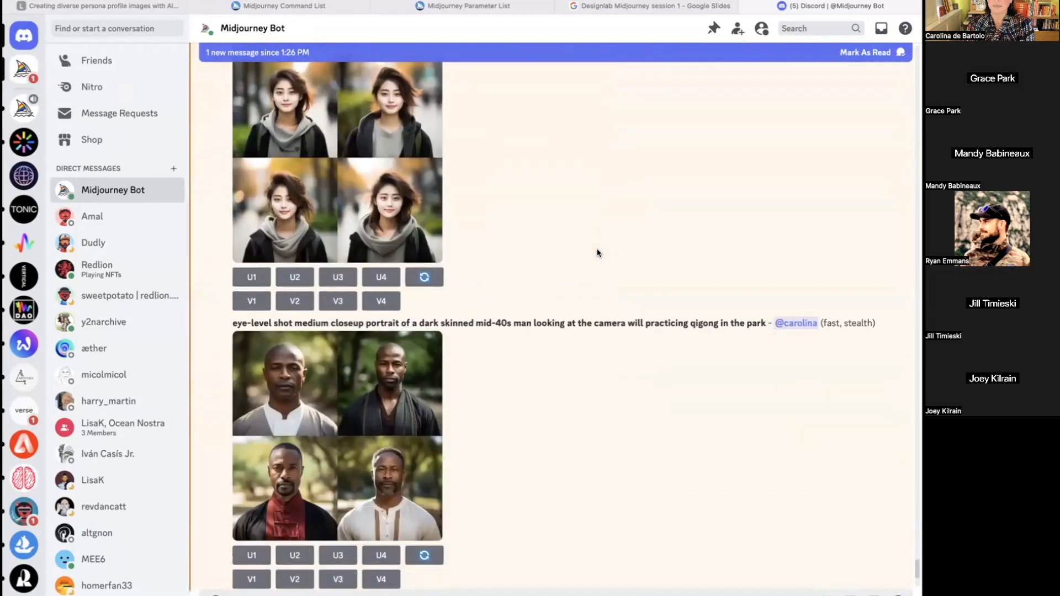
pyautogui.scroll(-3, 627, 259)
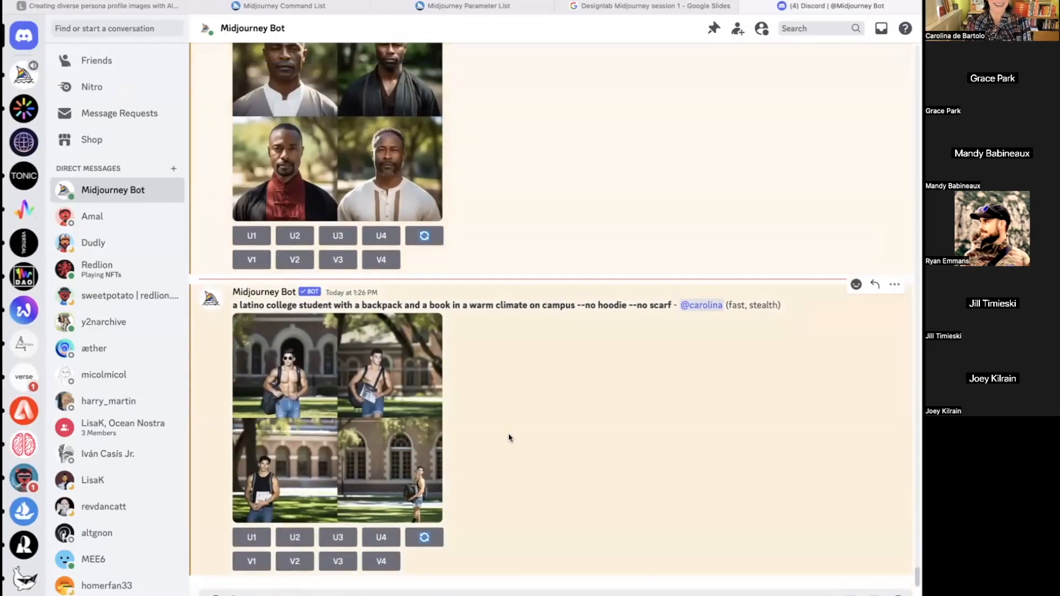
pyautogui.click(402, 451)
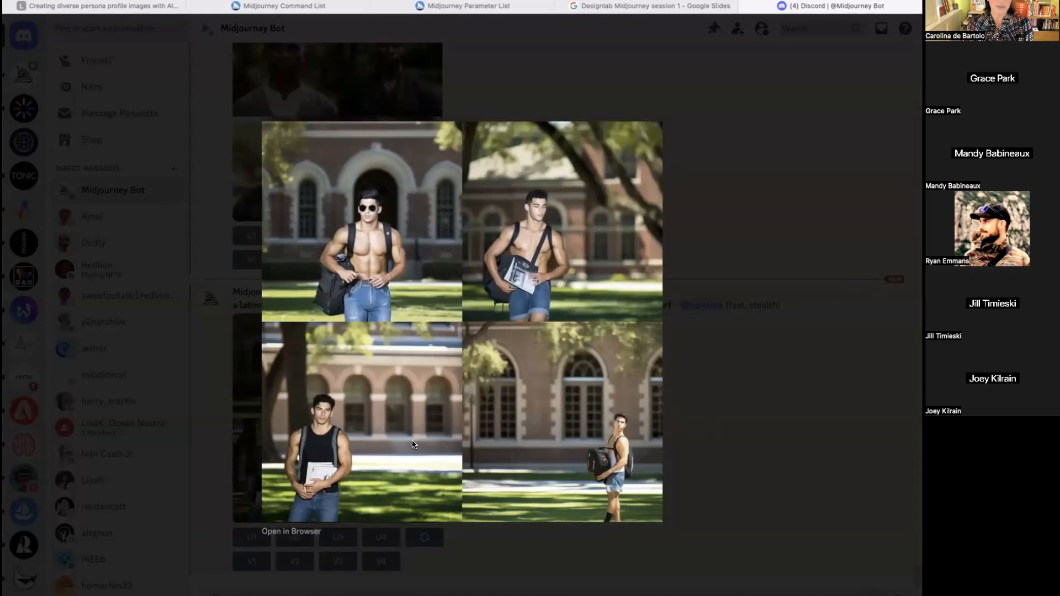
pyautogui.click(722, 437)
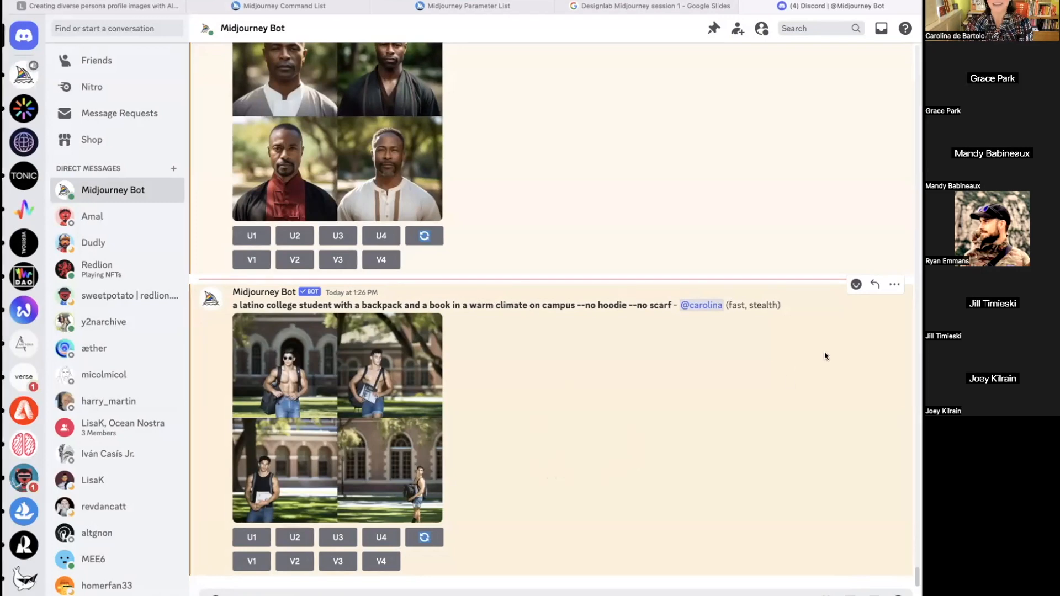
# Delete the latino college student grid by reacting to its message with the red X emoji.
pyautogui.click(894, 284)
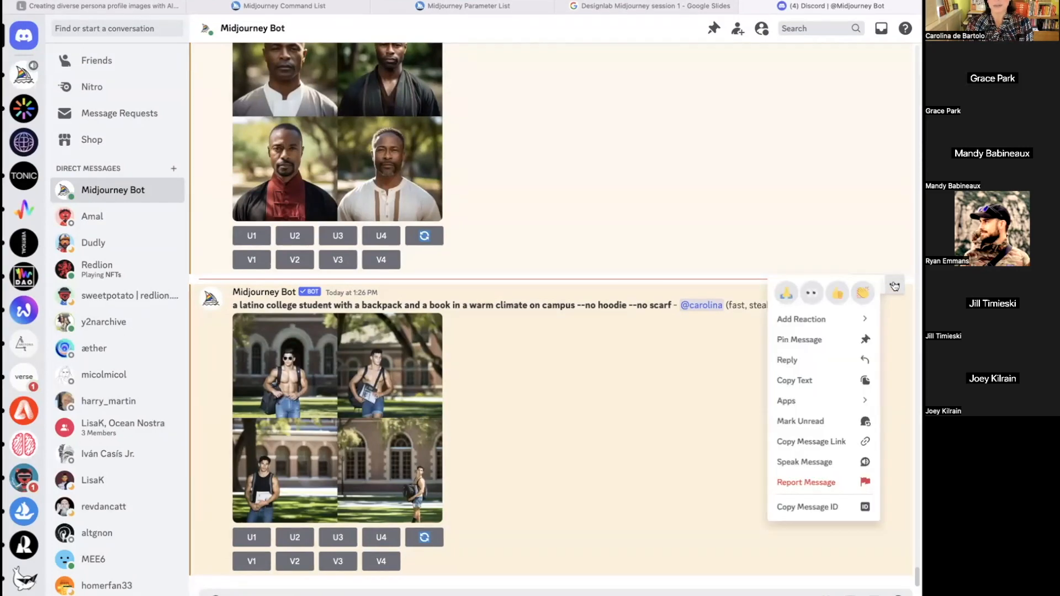
pyautogui.click(893, 345)
pyautogui.click(854, 285)
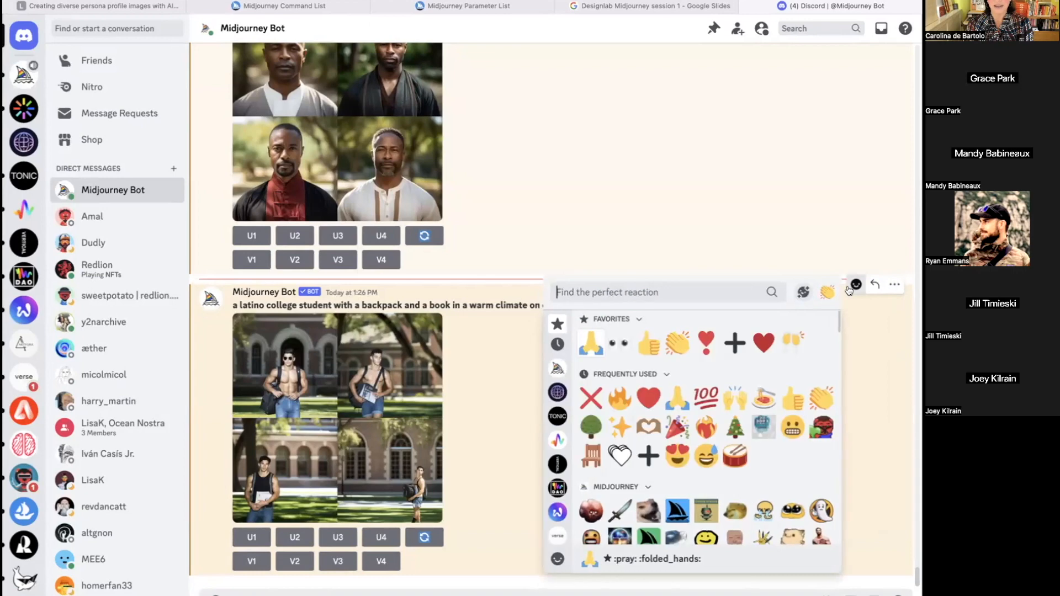
pyautogui.click(585, 406)
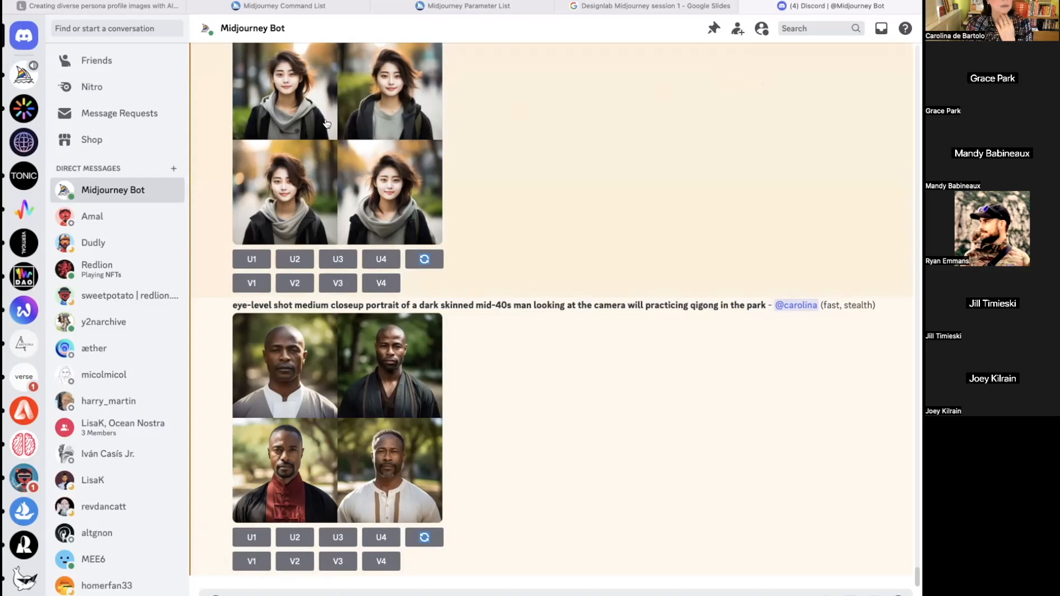
# Look through the Midjourney server's getting-started channel, pinned messages and Channels & Roles page, and return to the Midjourney Bot conversation.
pyautogui.click(22, 74)
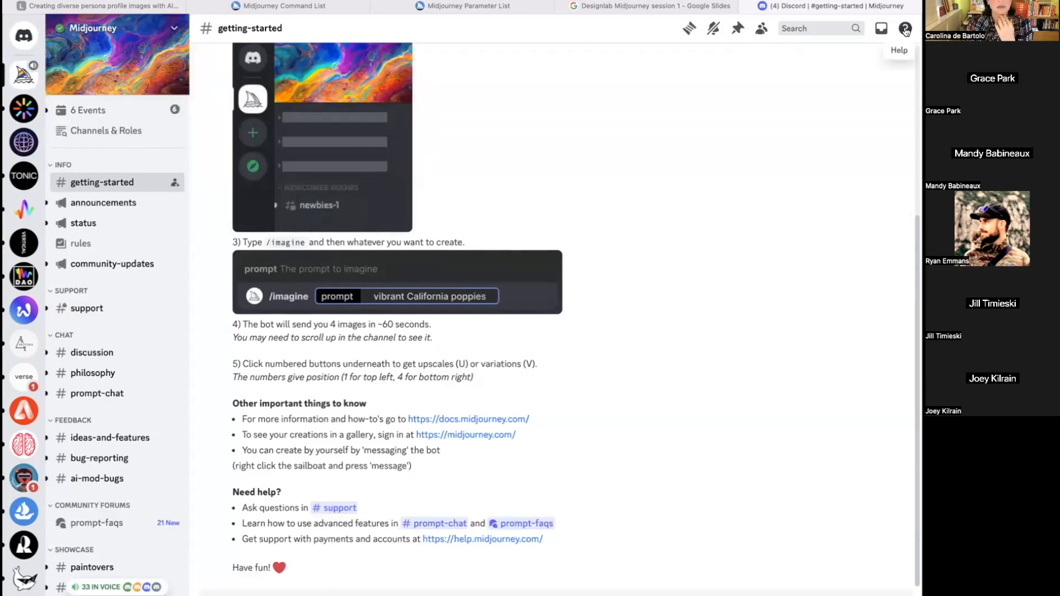
pyautogui.click(731, 31)
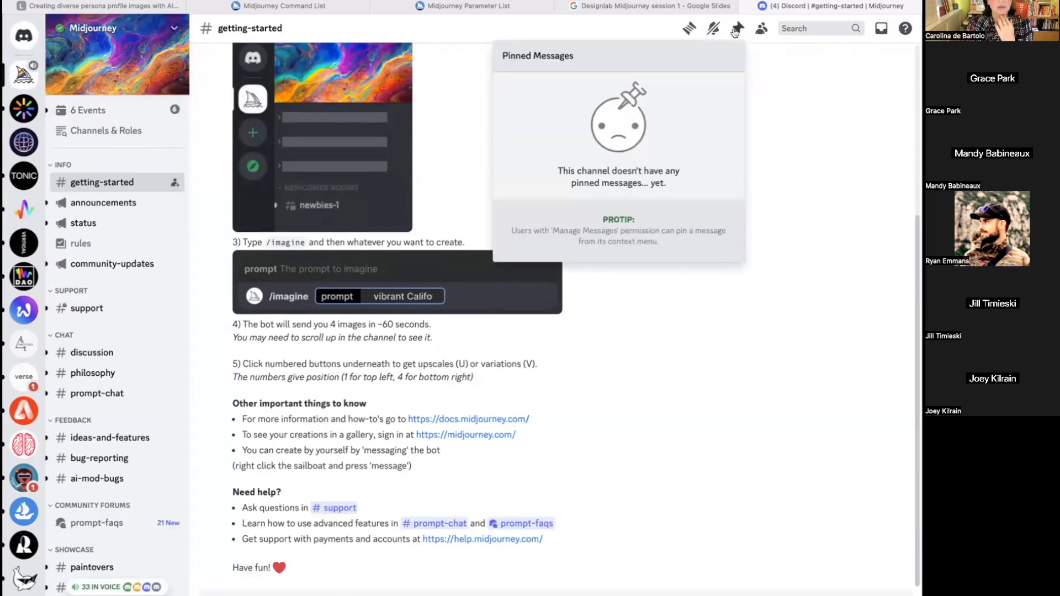
pyautogui.click(730, 31)
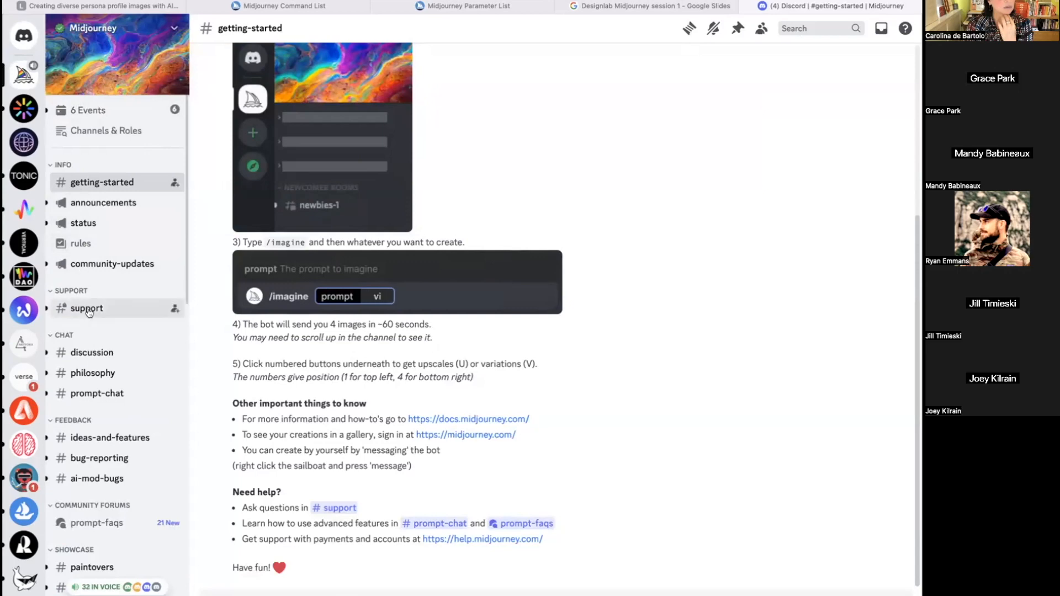
pyautogui.click(96, 134)
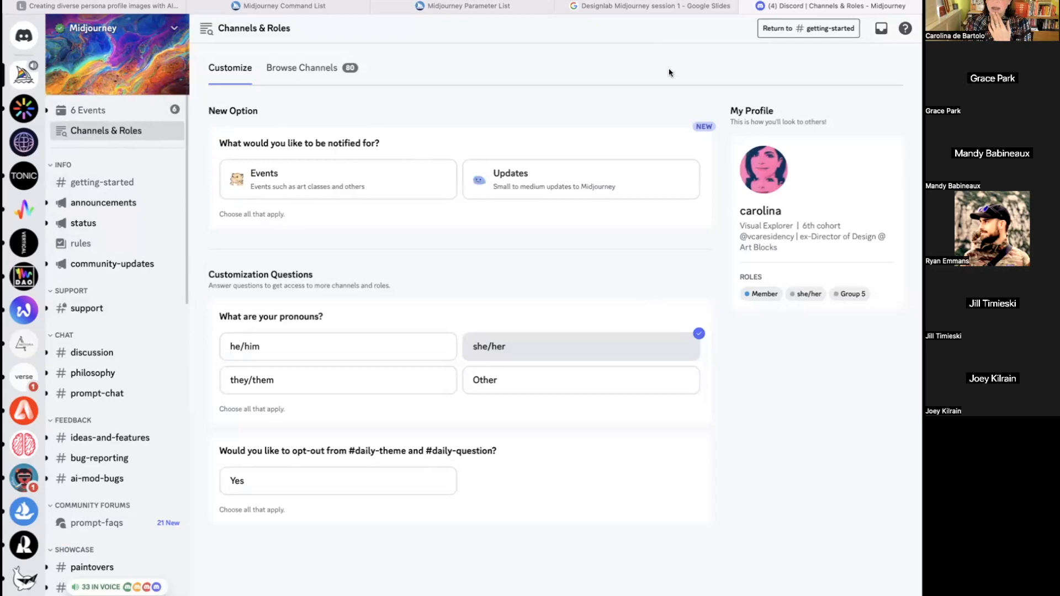
pyautogui.click(639, 6)
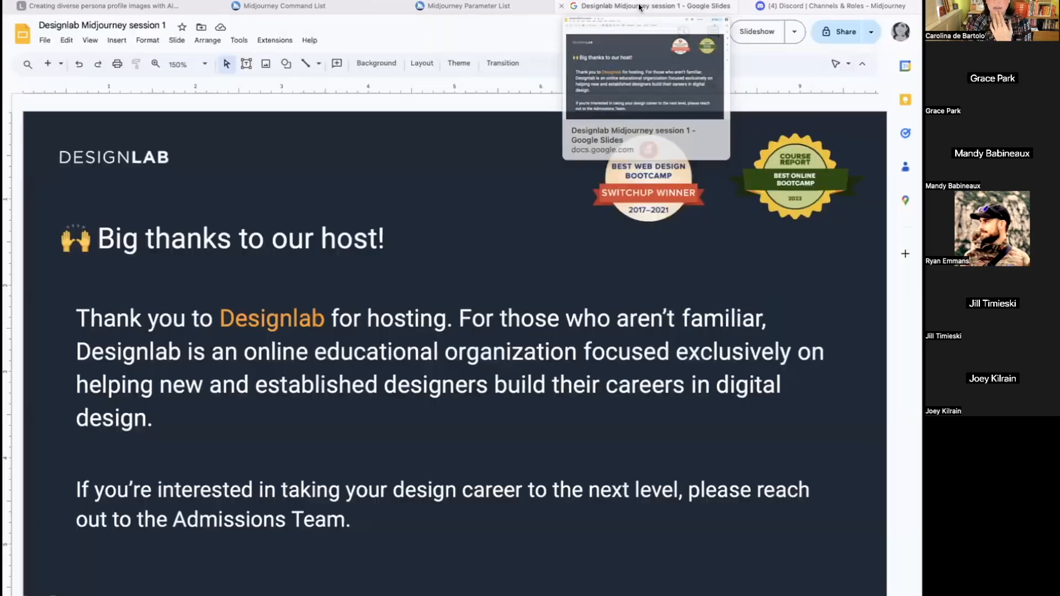
pyautogui.click(807, 8)
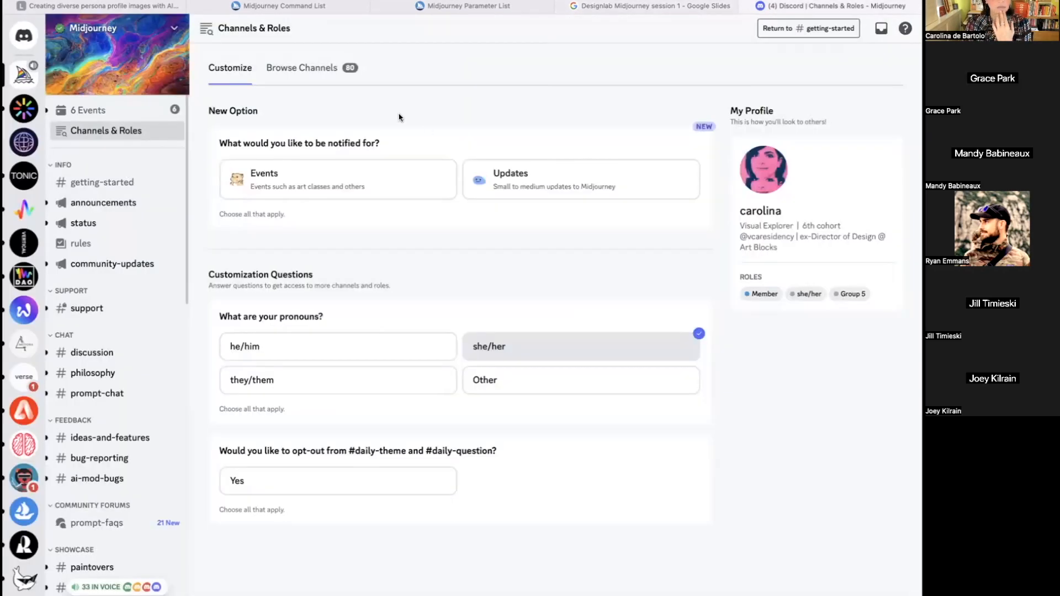
pyautogui.click(21, 33)
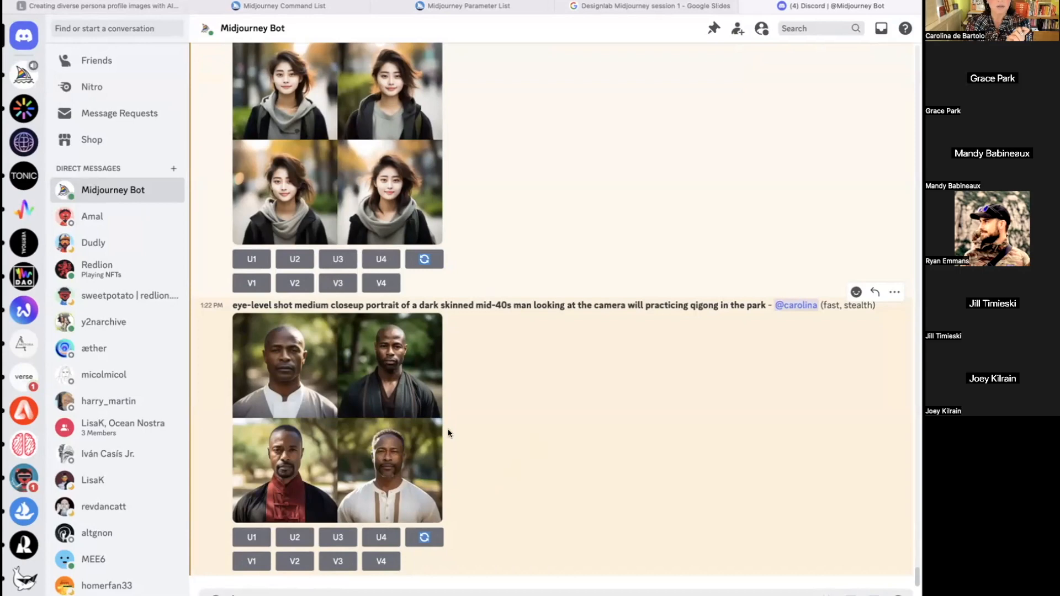
pyautogui.scroll(3, 487, 350)
pyautogui.scroll(4, 487, 350)
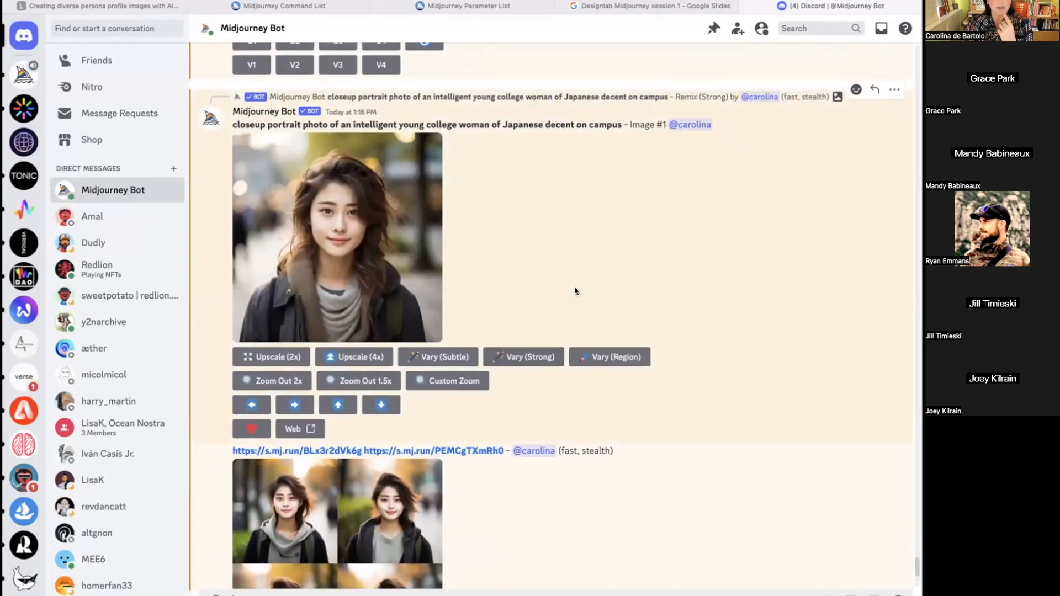
pyautogui.click(441, 358)
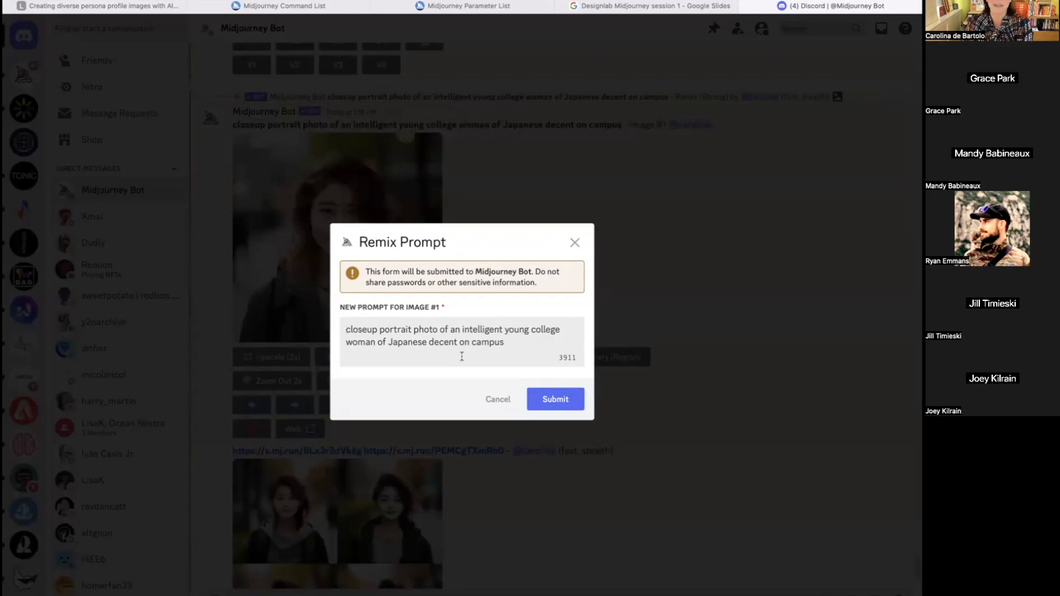
pyautogui.click(576, 243)
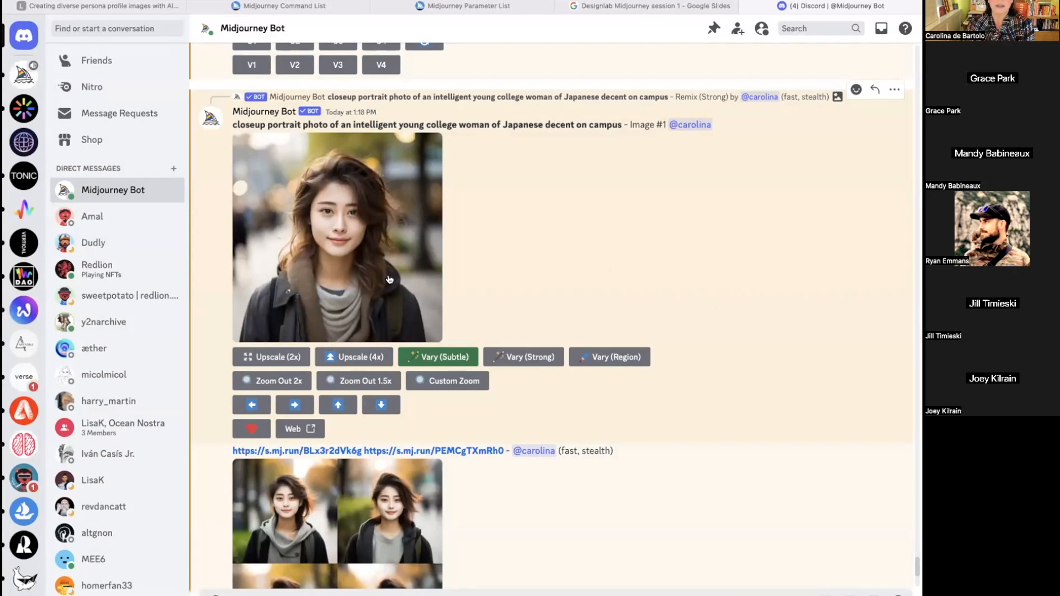
# Open the Vary (Region) editor for the upscaled Japanese college woman portrait, try a rectangular selection over her face and hair, and clear it.
pyautogui.click(603, 360)
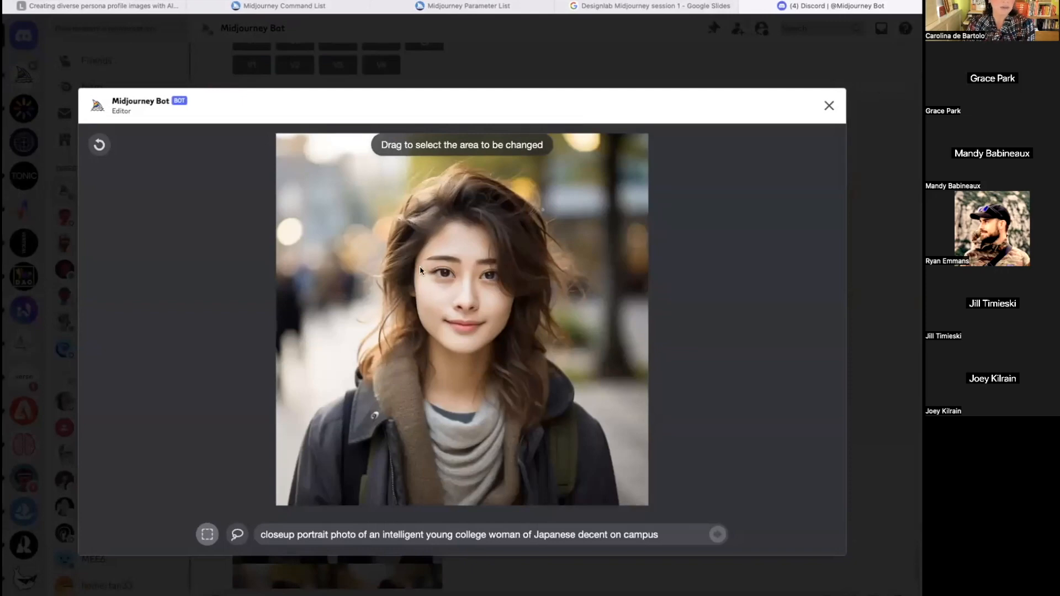
pyautogui.moveTo(367, 199); pyautogui.dragTo(579, 377)
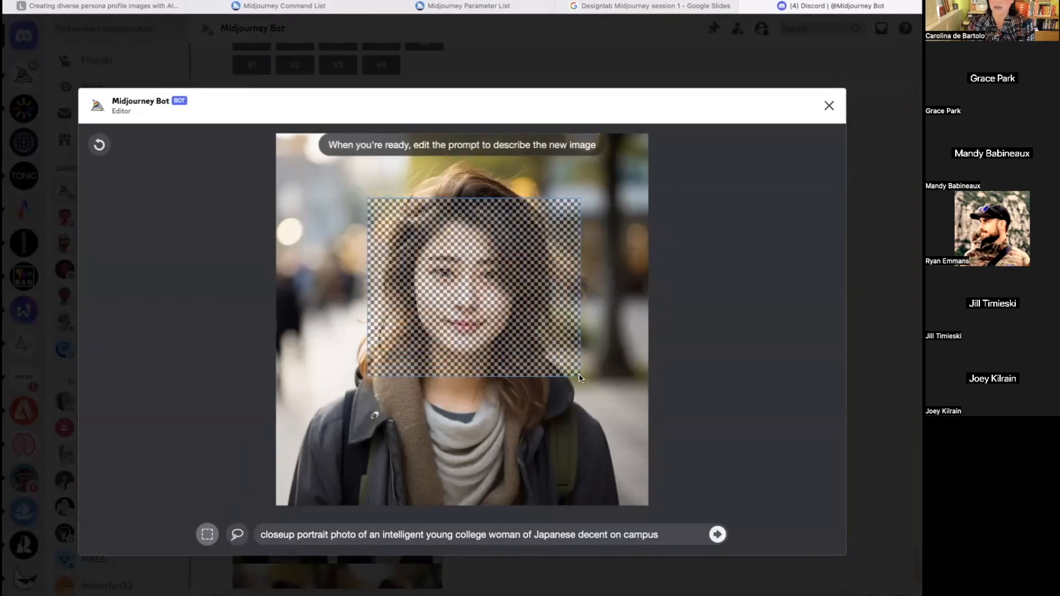
pyautogui.moveTo(579, 375); pyautogui.dragTo(580, 377)
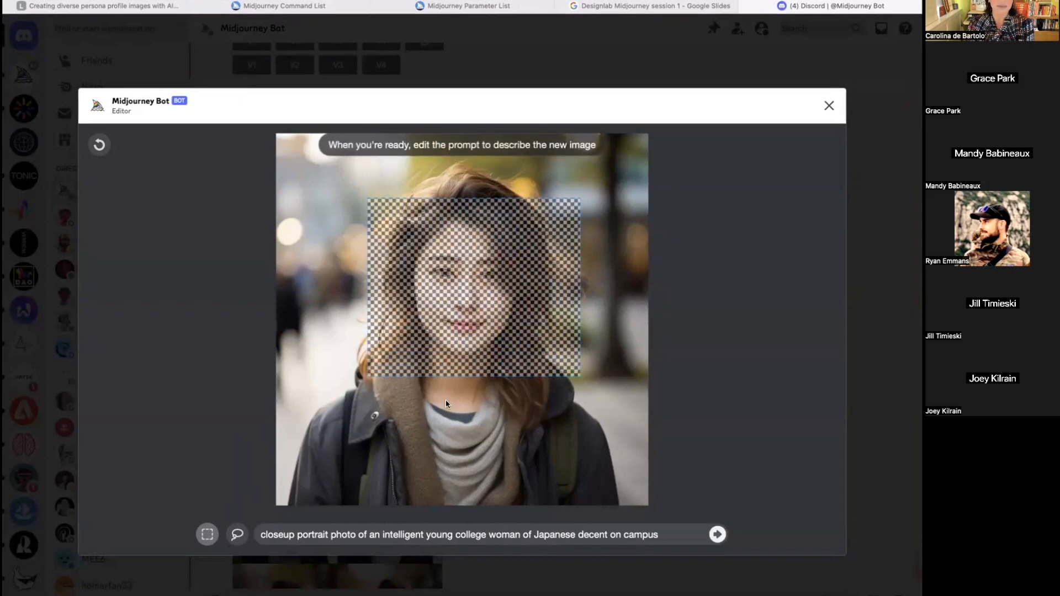
pyautogui.click(98, 146)
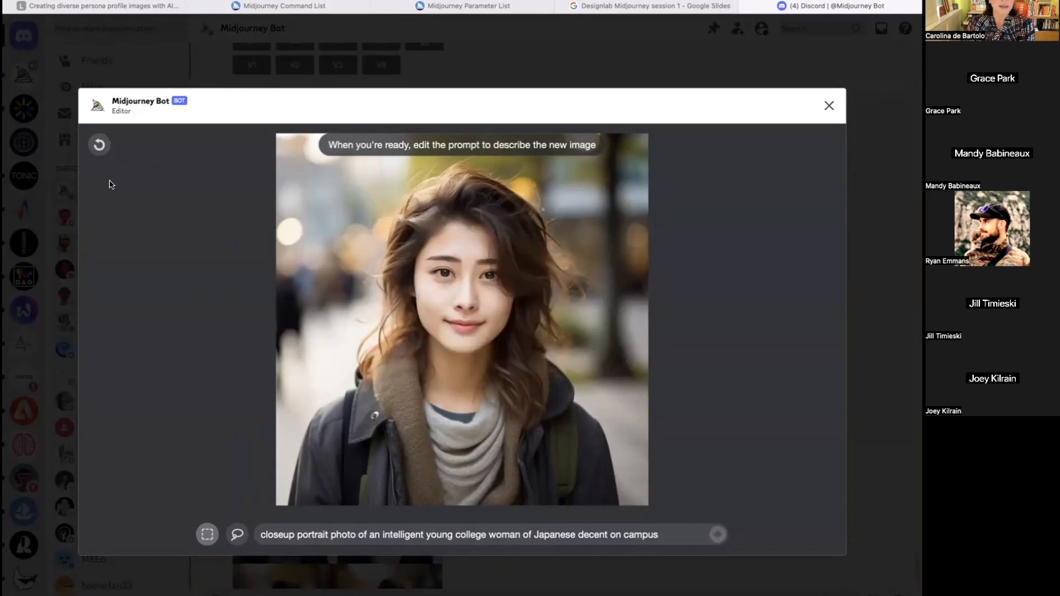
# Lasso the scarf area below the woman's neck down to the image's lower edge and submit the region variation with the existing prompt.
pyautogui.click(235, 534)
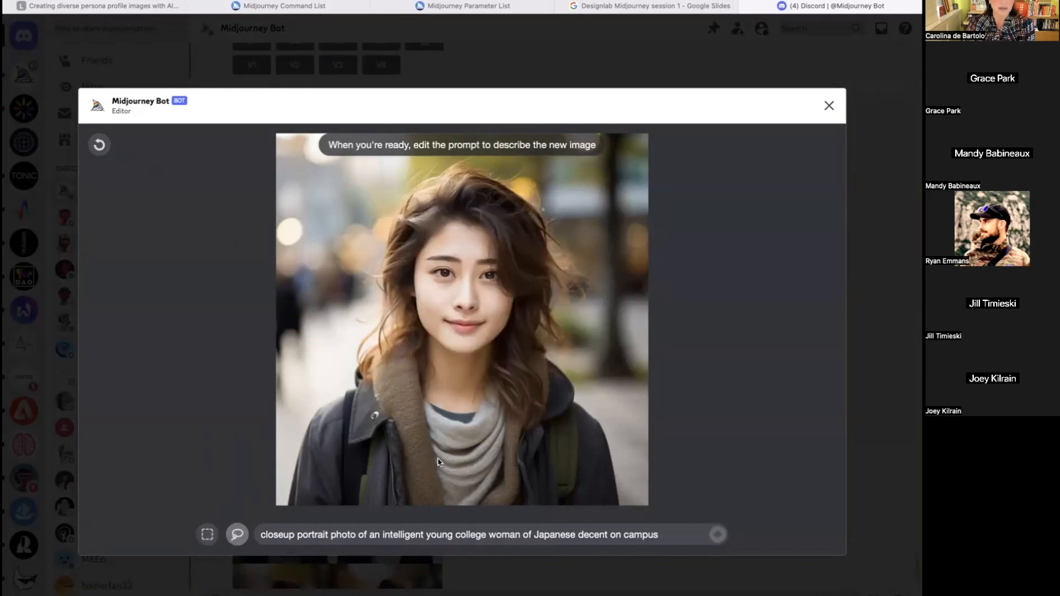
pyautogui.moveTo(404, 380)
pyautogui.mouseDown()
pyautogui.moveTo(449, 426)
pyautogui.moveTo(490, 426)
pyautogui.moveTo(502, 381)
pyautogui.mouseUp()
pyautogui.moveTo(404, 381)
pyautogui.mouseDown()
pyautogui.moveTo(410, 474)
pyautogui.moveTo(474, 505)
pyautogui.moveTo(493, 487)
pyautogui.moveTo(505, 400)
pyautogui.mouseUp()
pyautogui.moveTo(434, 512)
pyautogui.mouseDown()
pyautogui.moveTo(495, 505)
pyautogui.moveTo(511, 436)
pyautogui.moveTo(505, 380)
pyautogui.mouseUp()
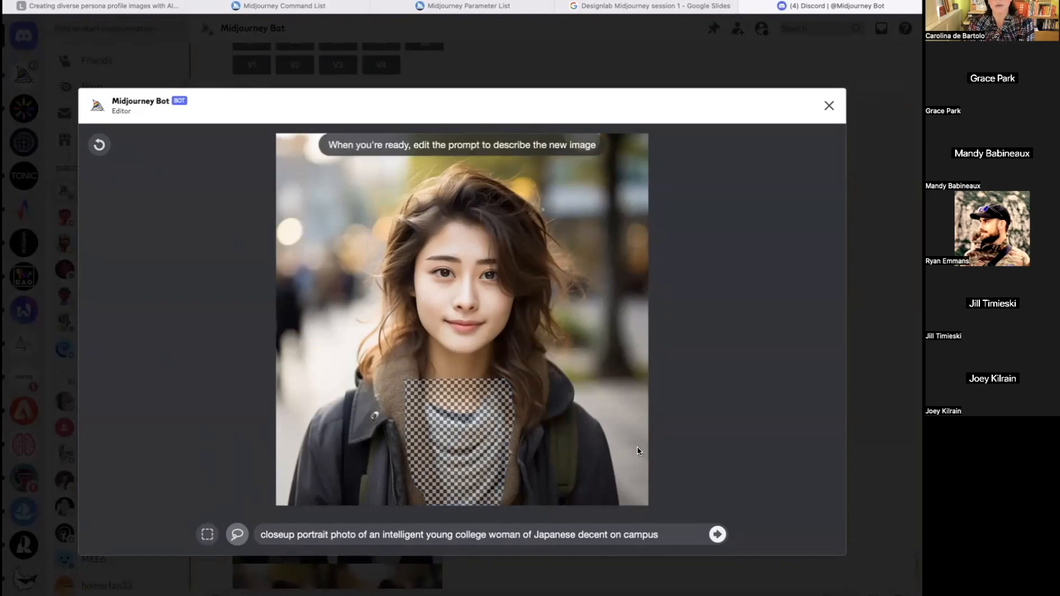
pyautogui.click(717, 537)
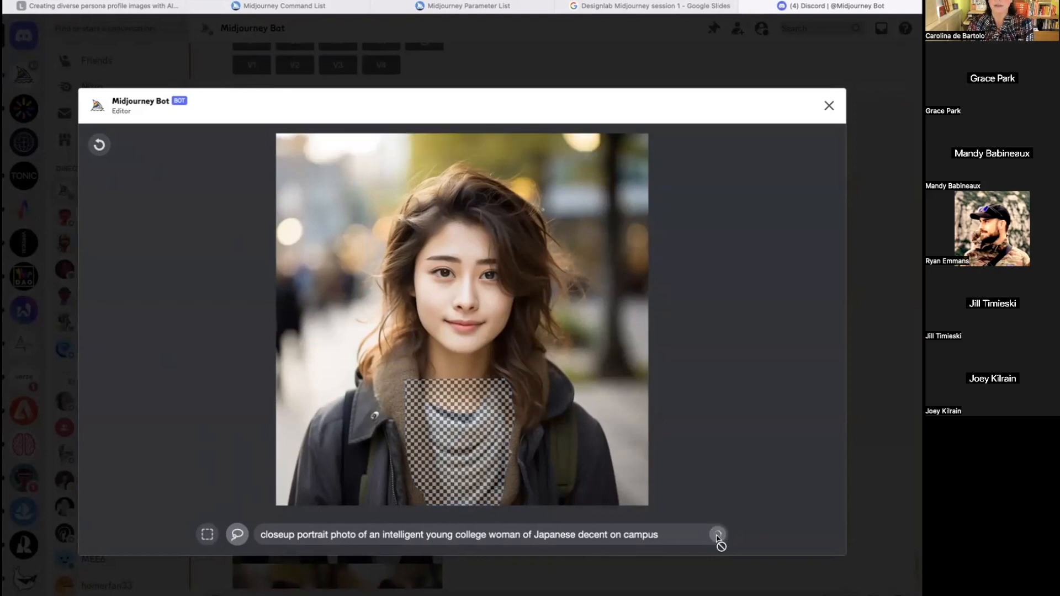